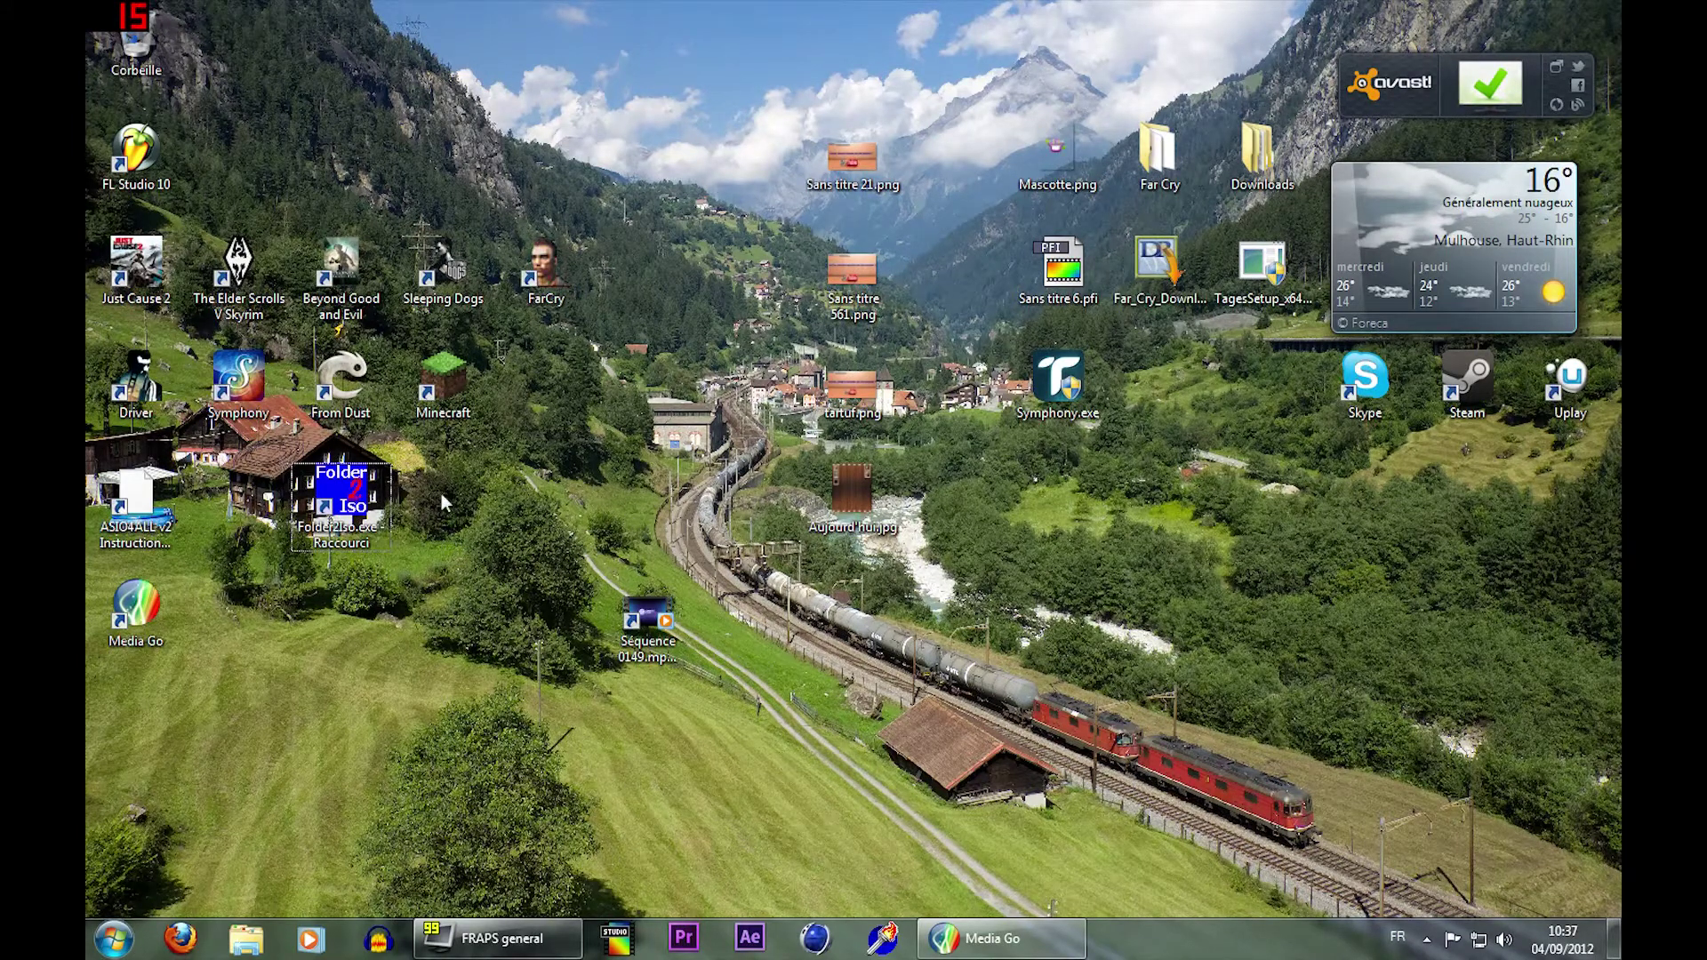
Launch Folder2Iso from its desktop shortcut and select the text in the ISO label field
double_click(364, 520)
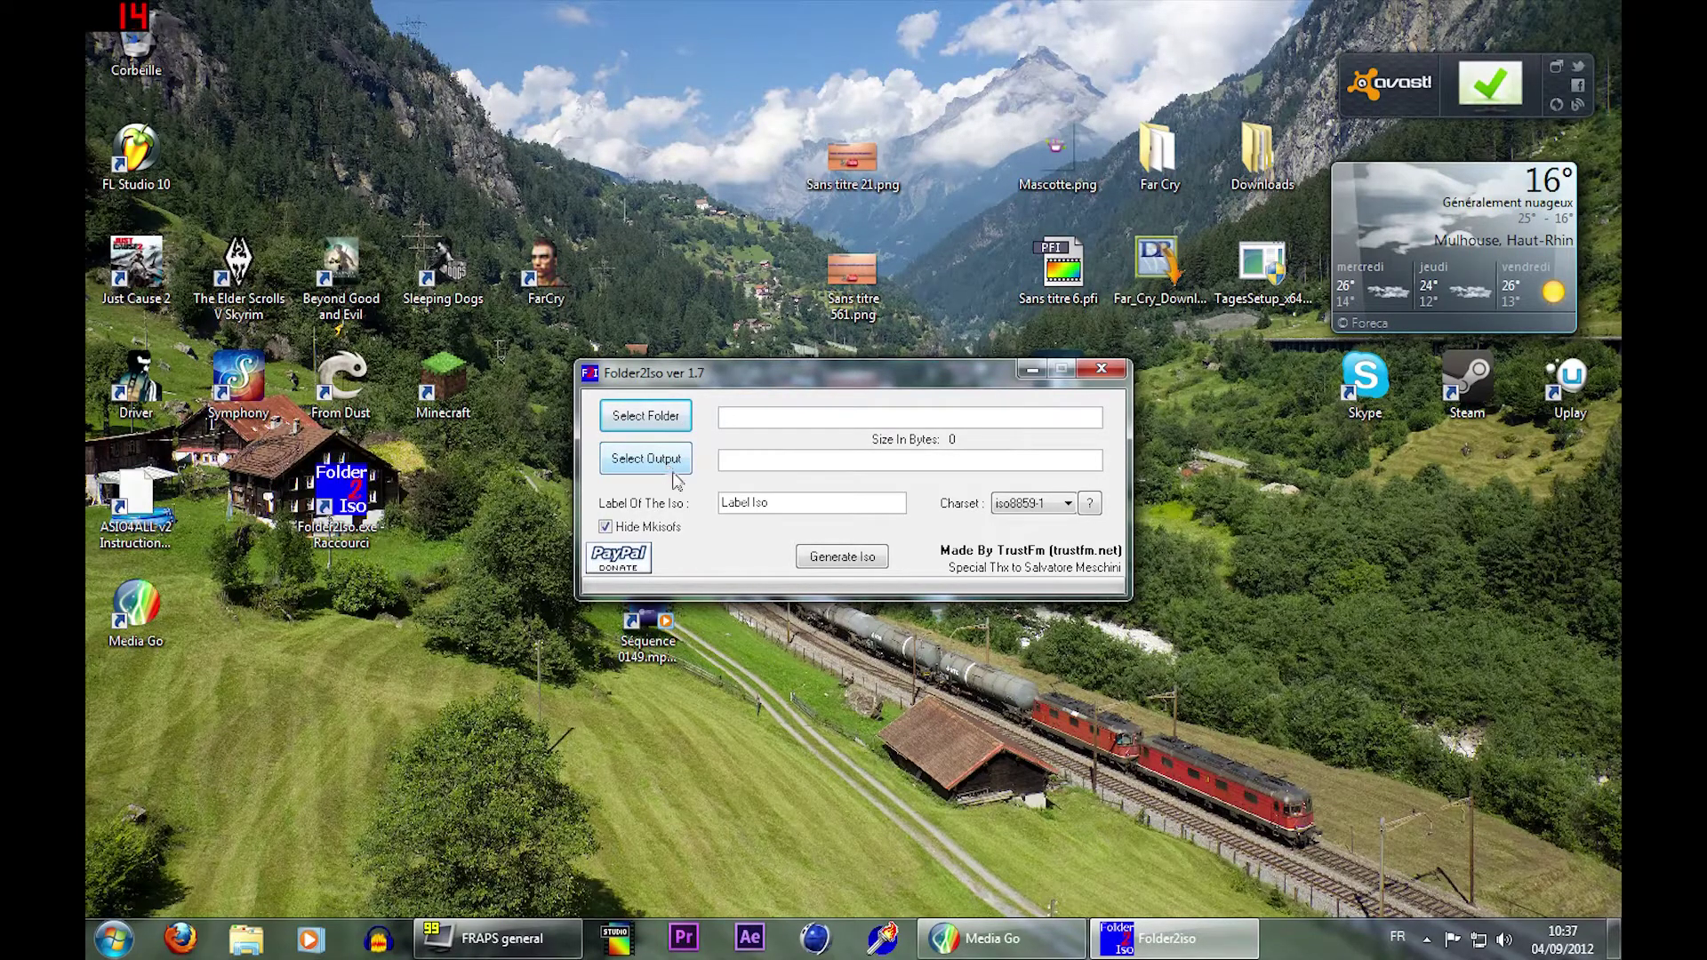
left_click(746, 503)
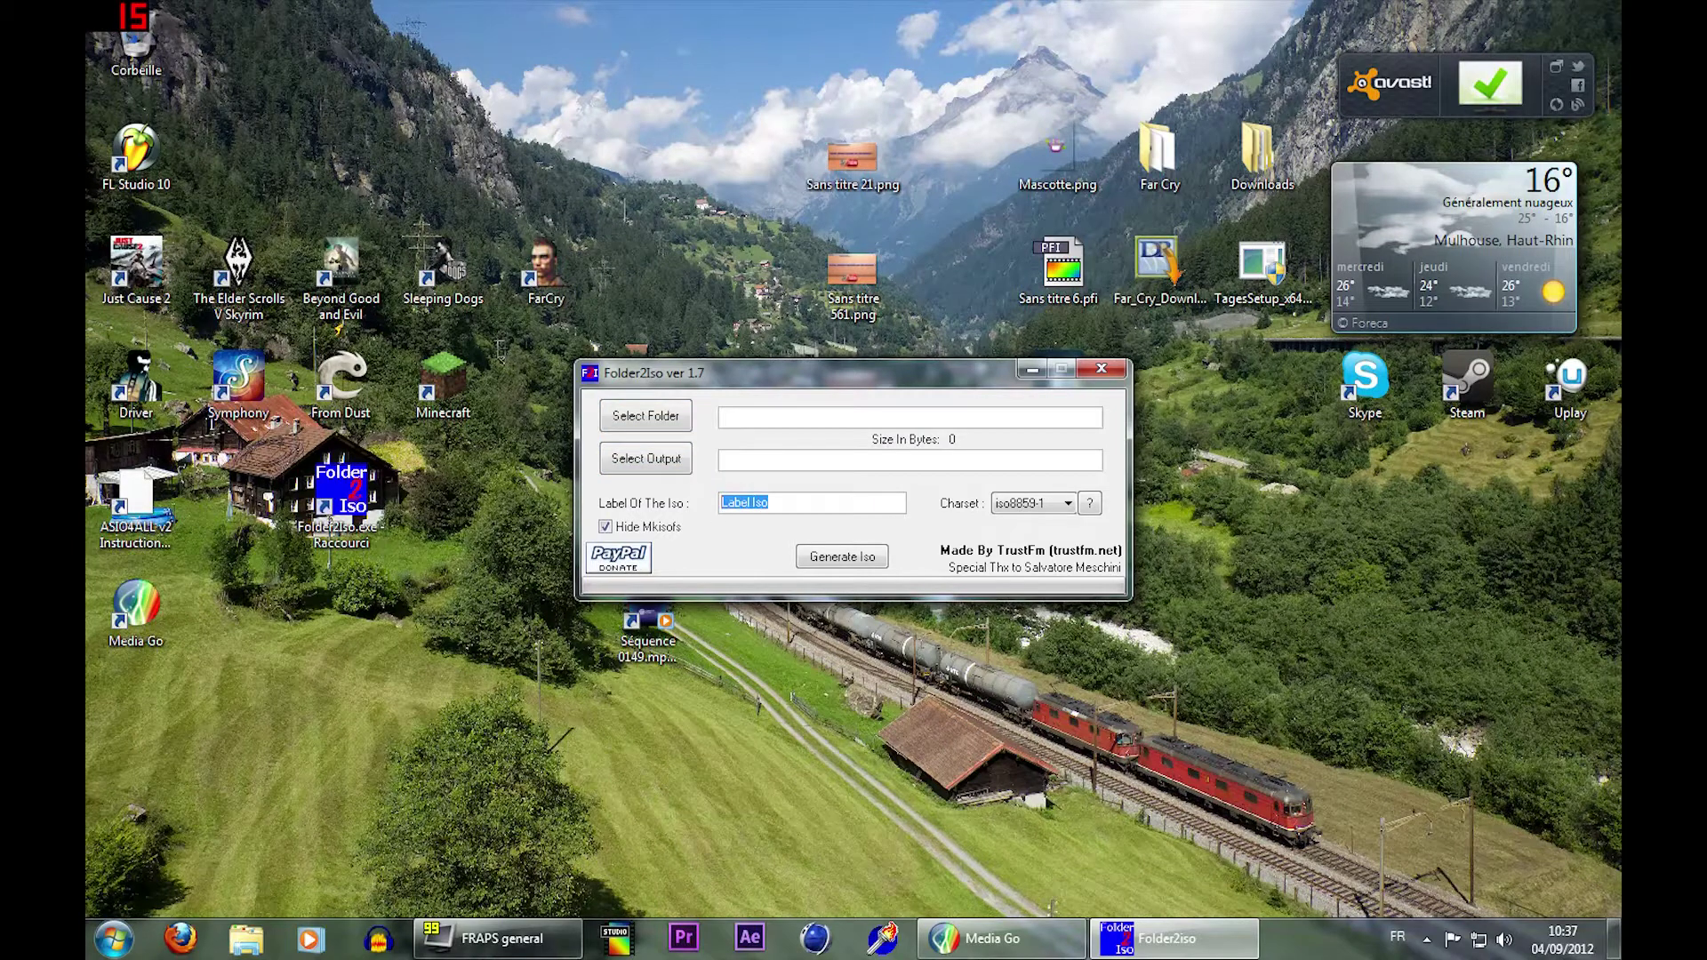
left_click(768, 502)
Examine the charset reference from the ISO 8859 entries to the Windows code pages, and close it
left_click(1090, 504)
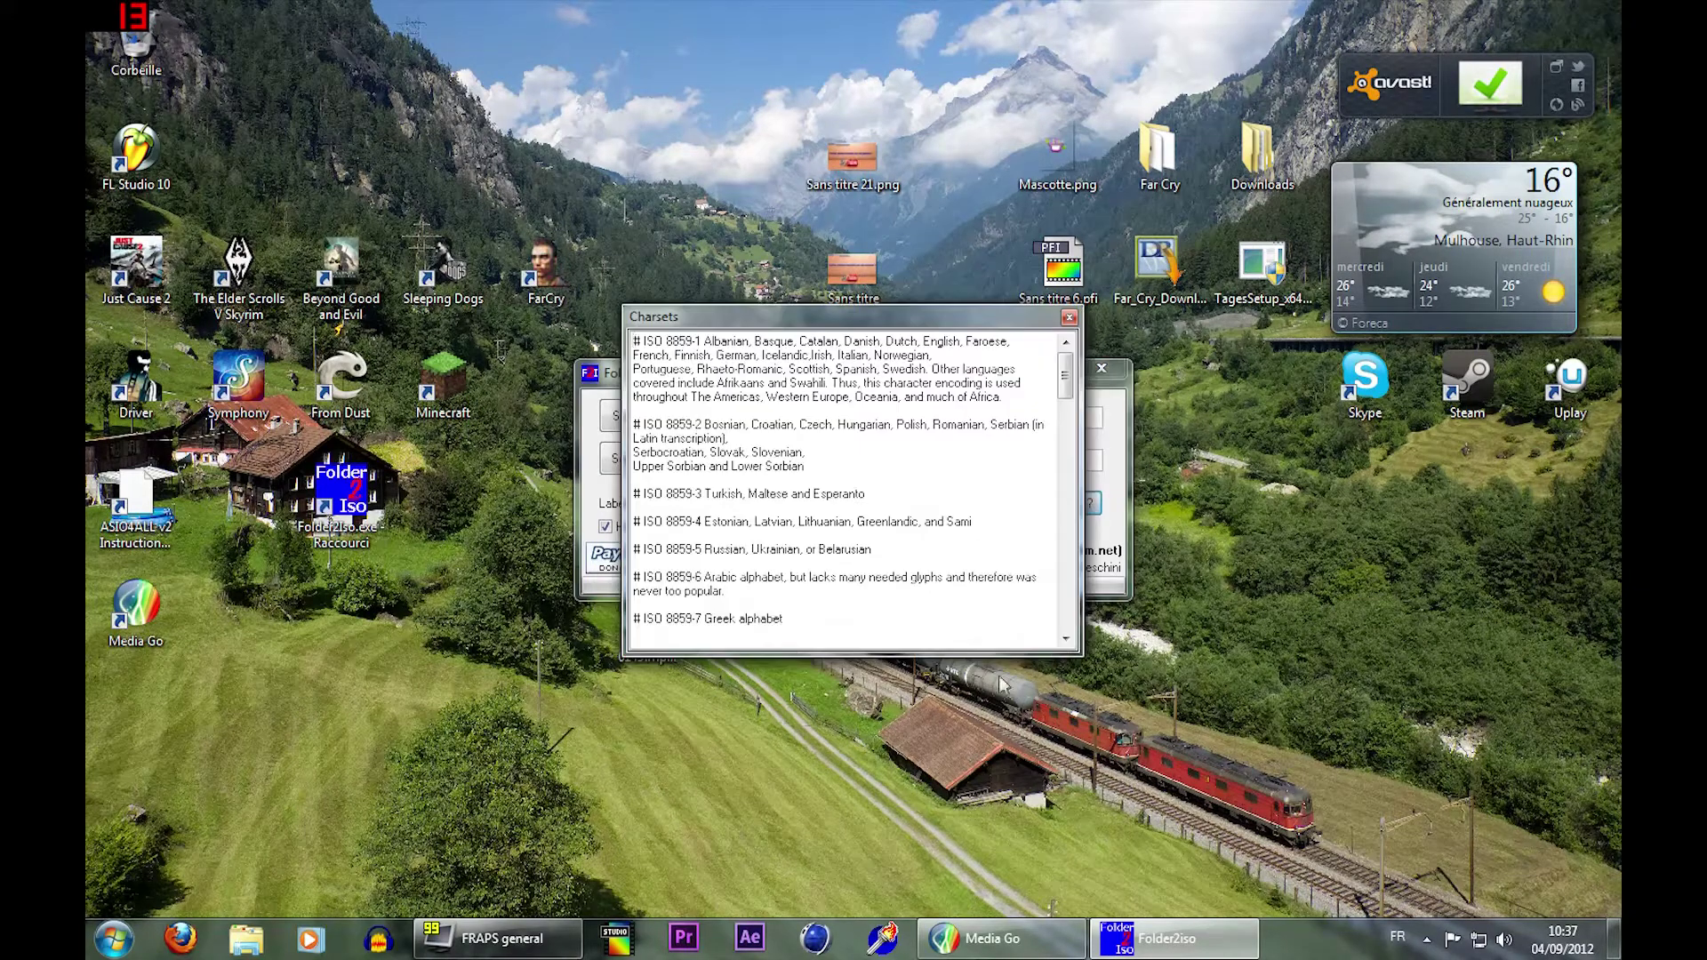
left_click_drag(1066, 383, 1067, 610)
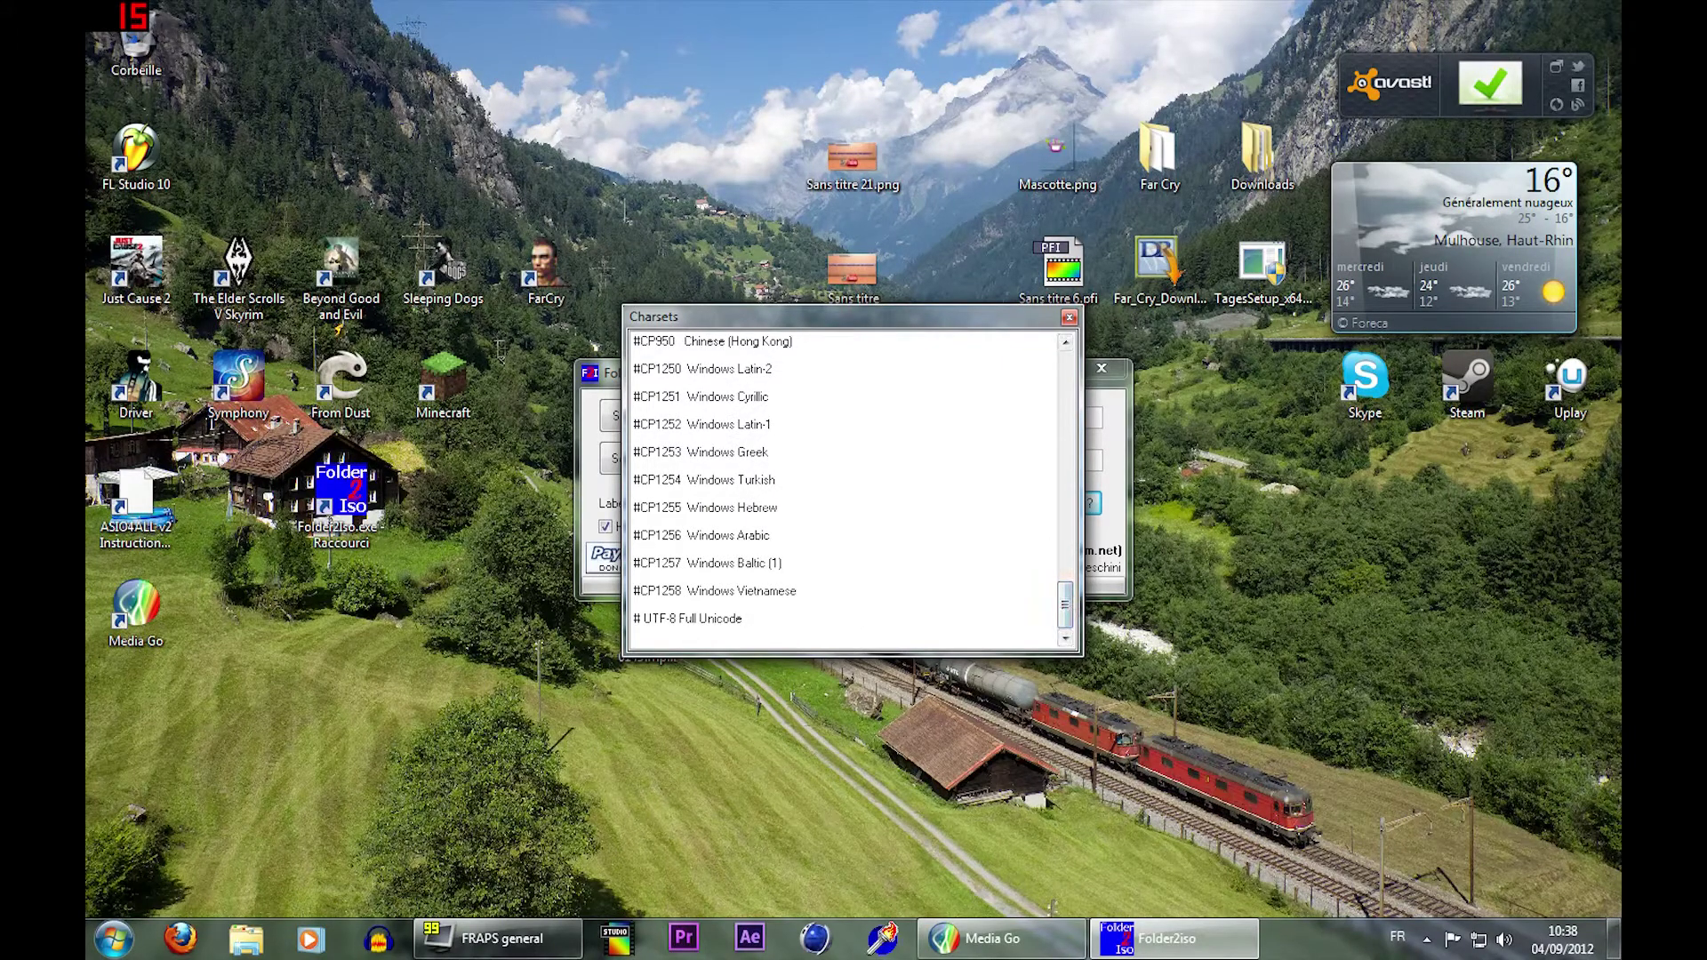
double_click(752, 451)
double_click(752, 424)
double_click(752, 396)
double_click(753, 368)
left_click_drag(1066, 606, 1067, 397)
scroll(1067, 550, "up", 1)
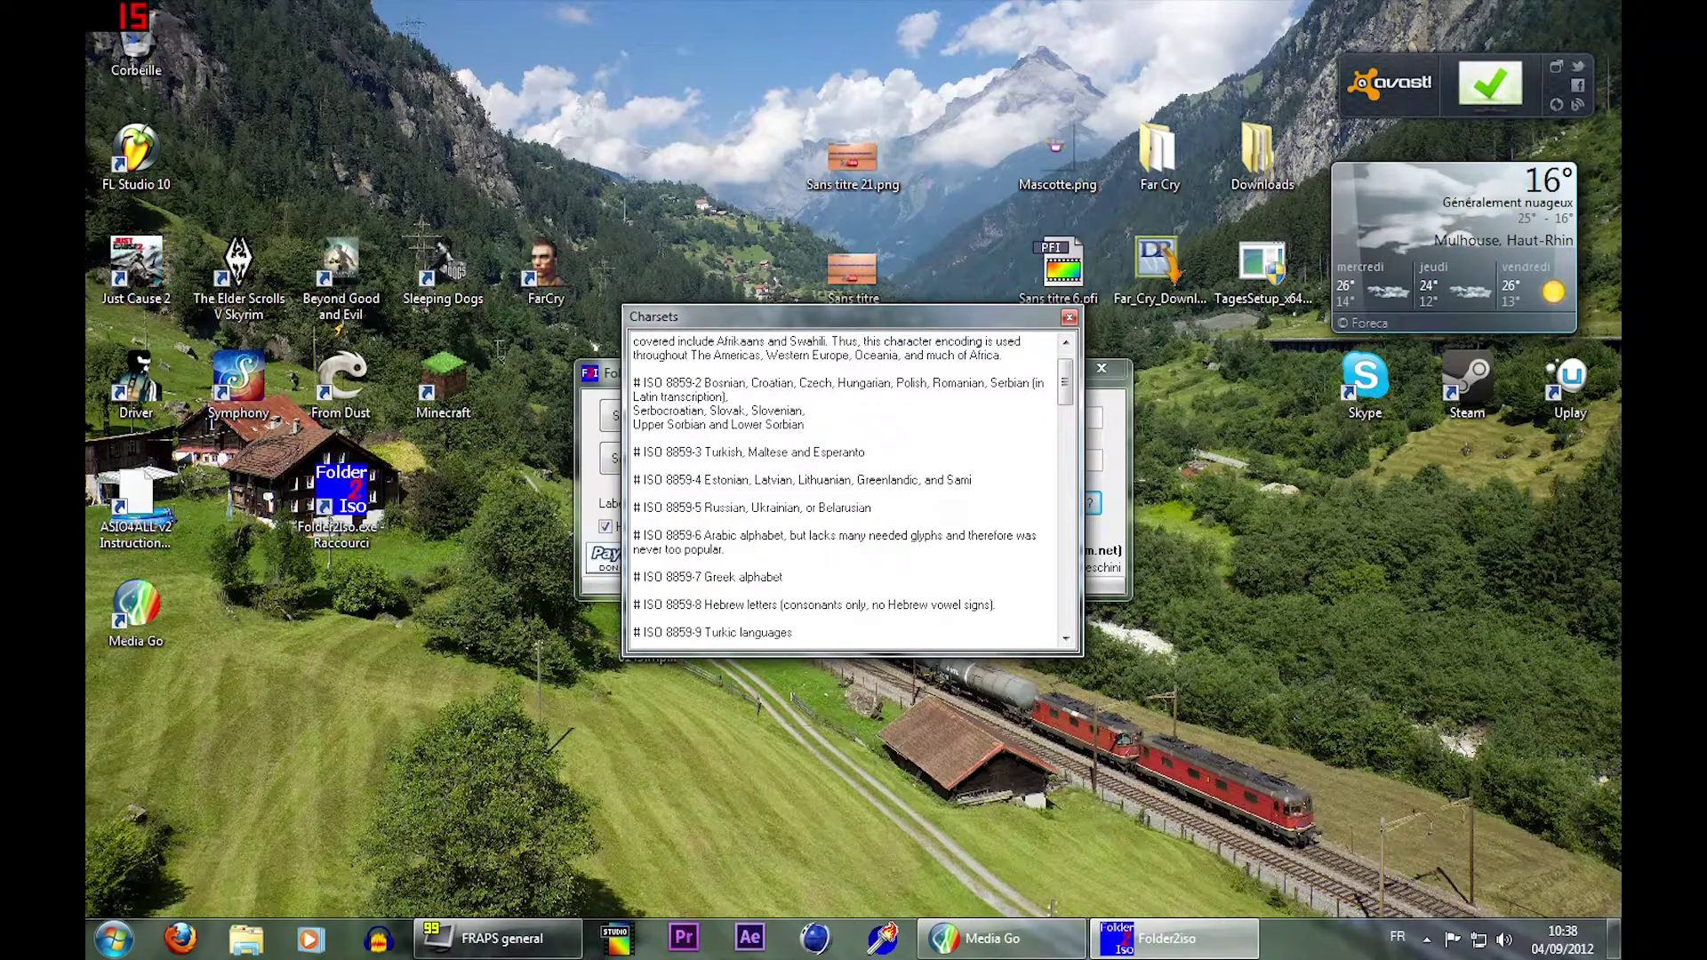
left_click(1069, 317)
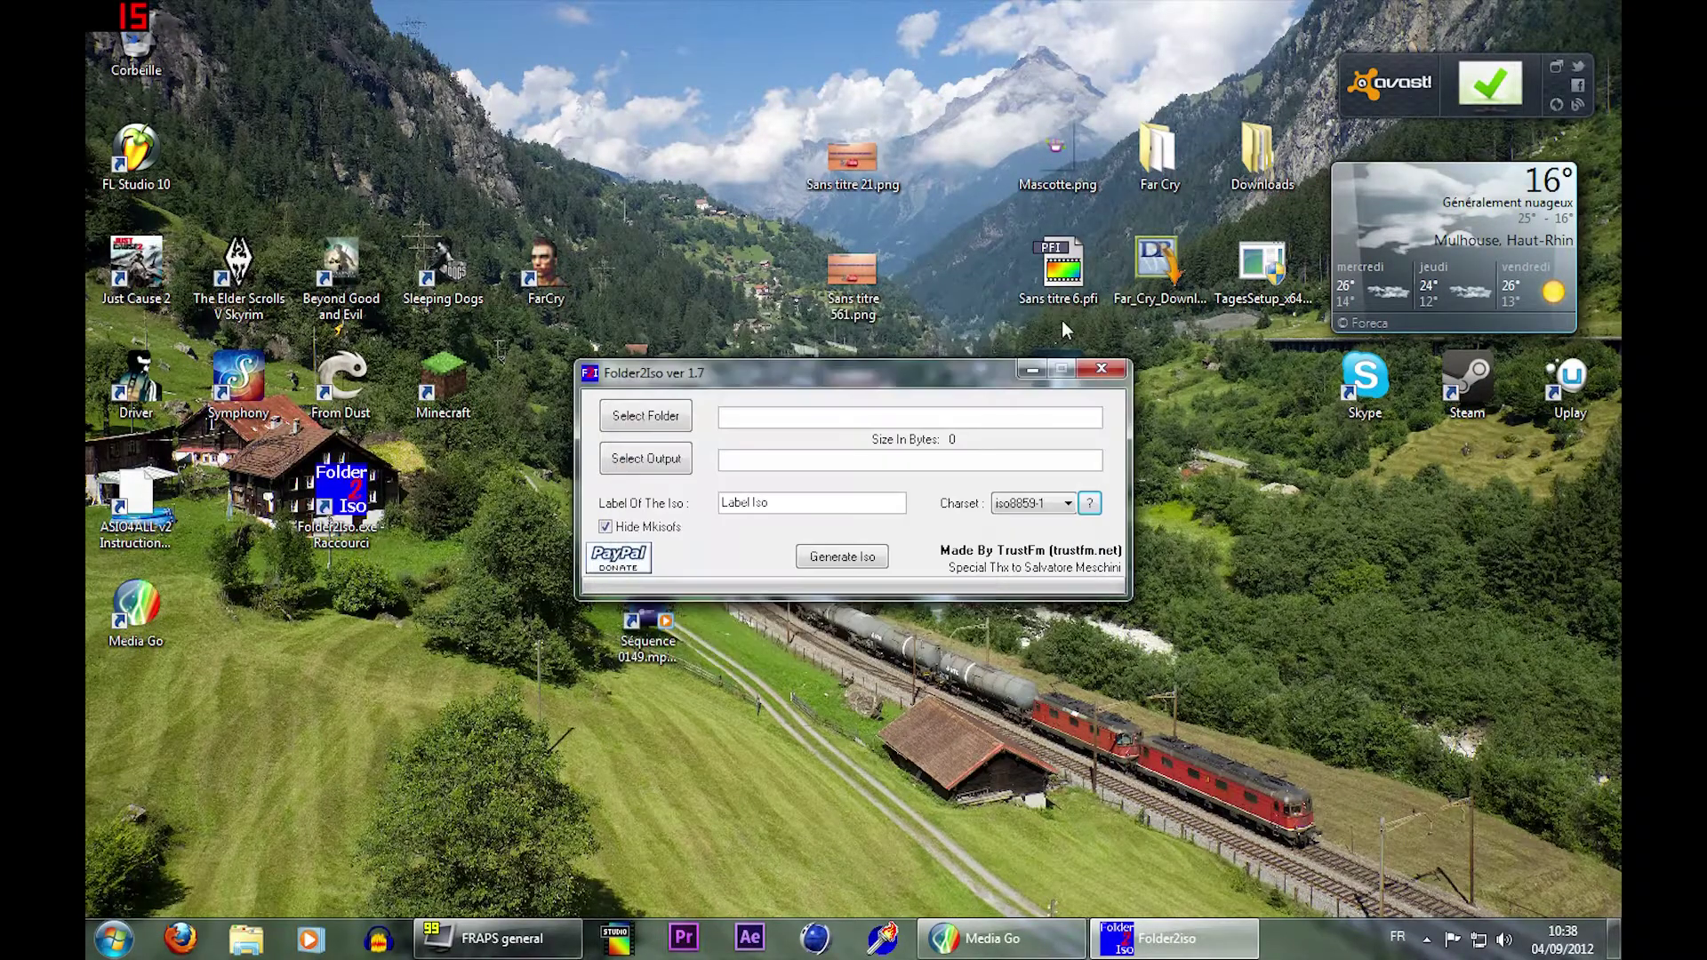
Reopen the charset reference, check the languages covered by ISO 8859-1, and close it
left_click(1086, 503)
scroll(854, 488, "up", 1)
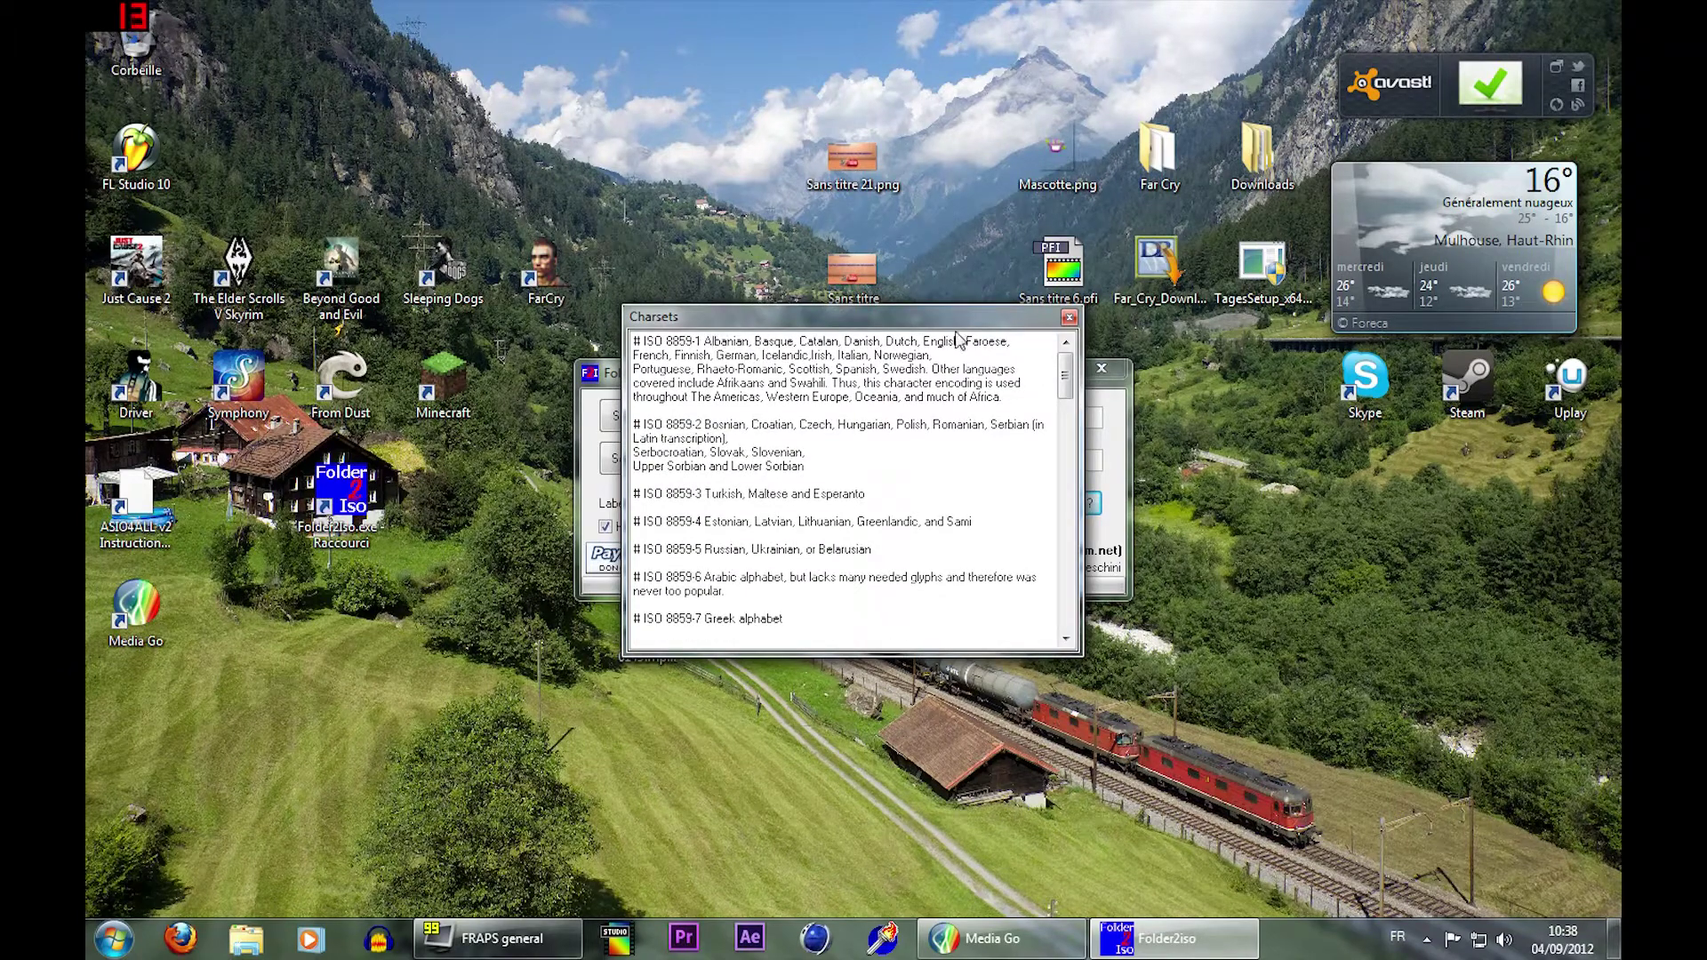
left_click_drag(634, 369, 827, 383)
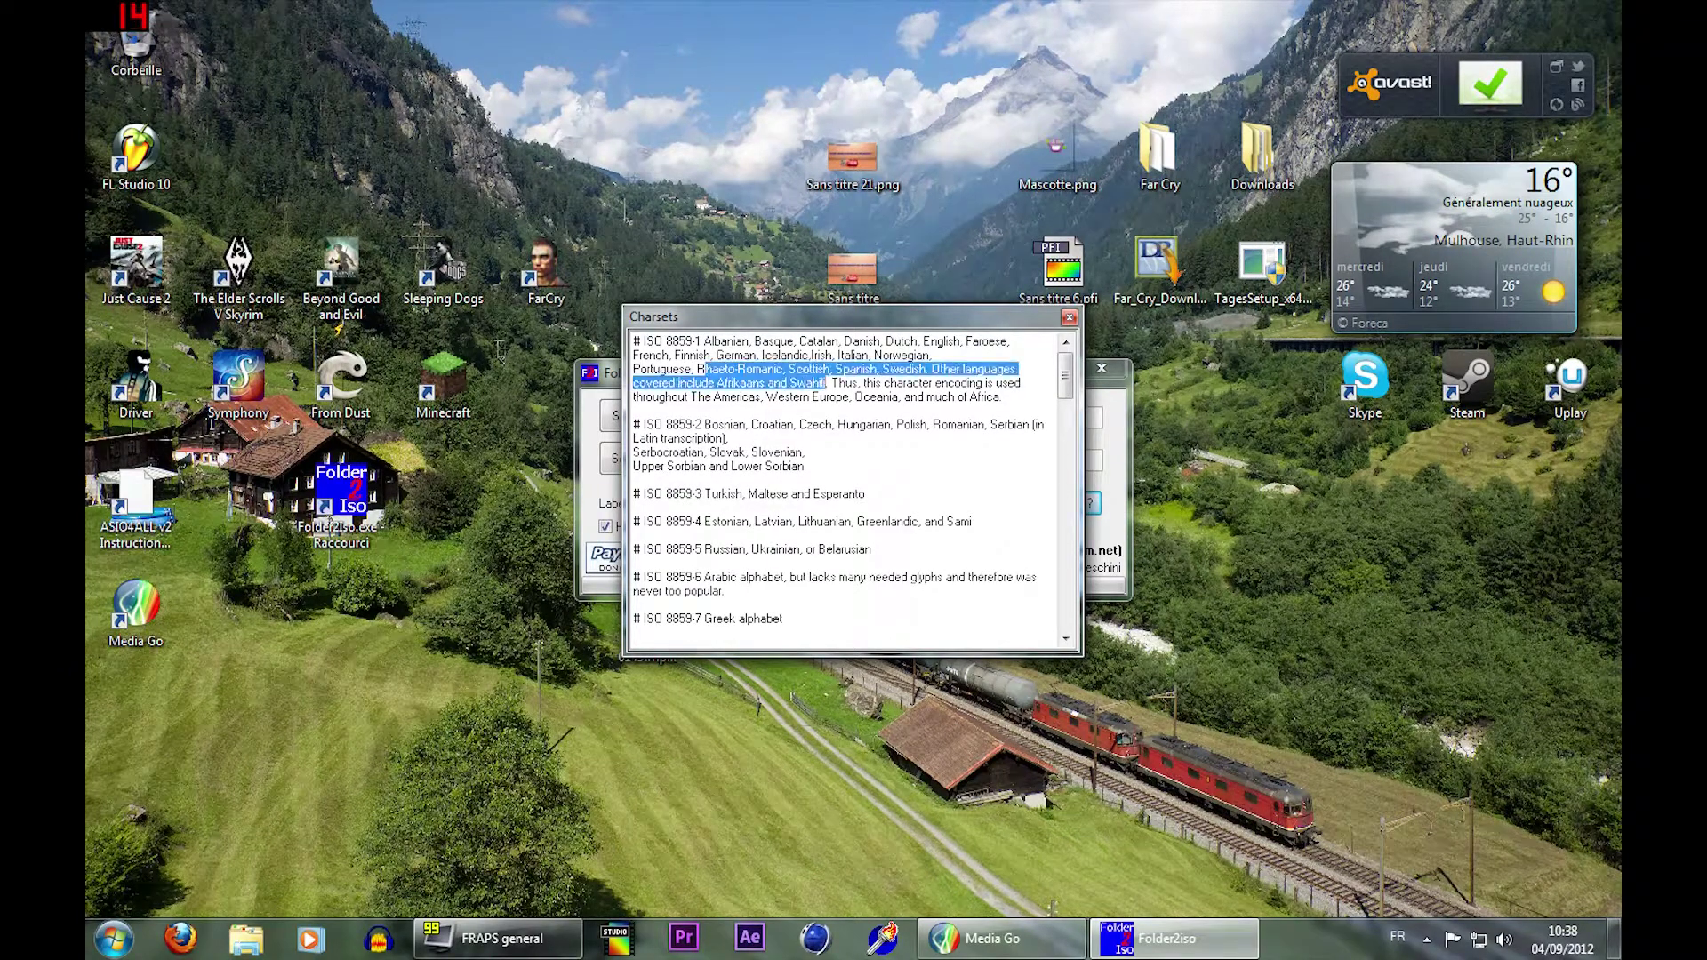
left_click(1069, 318)
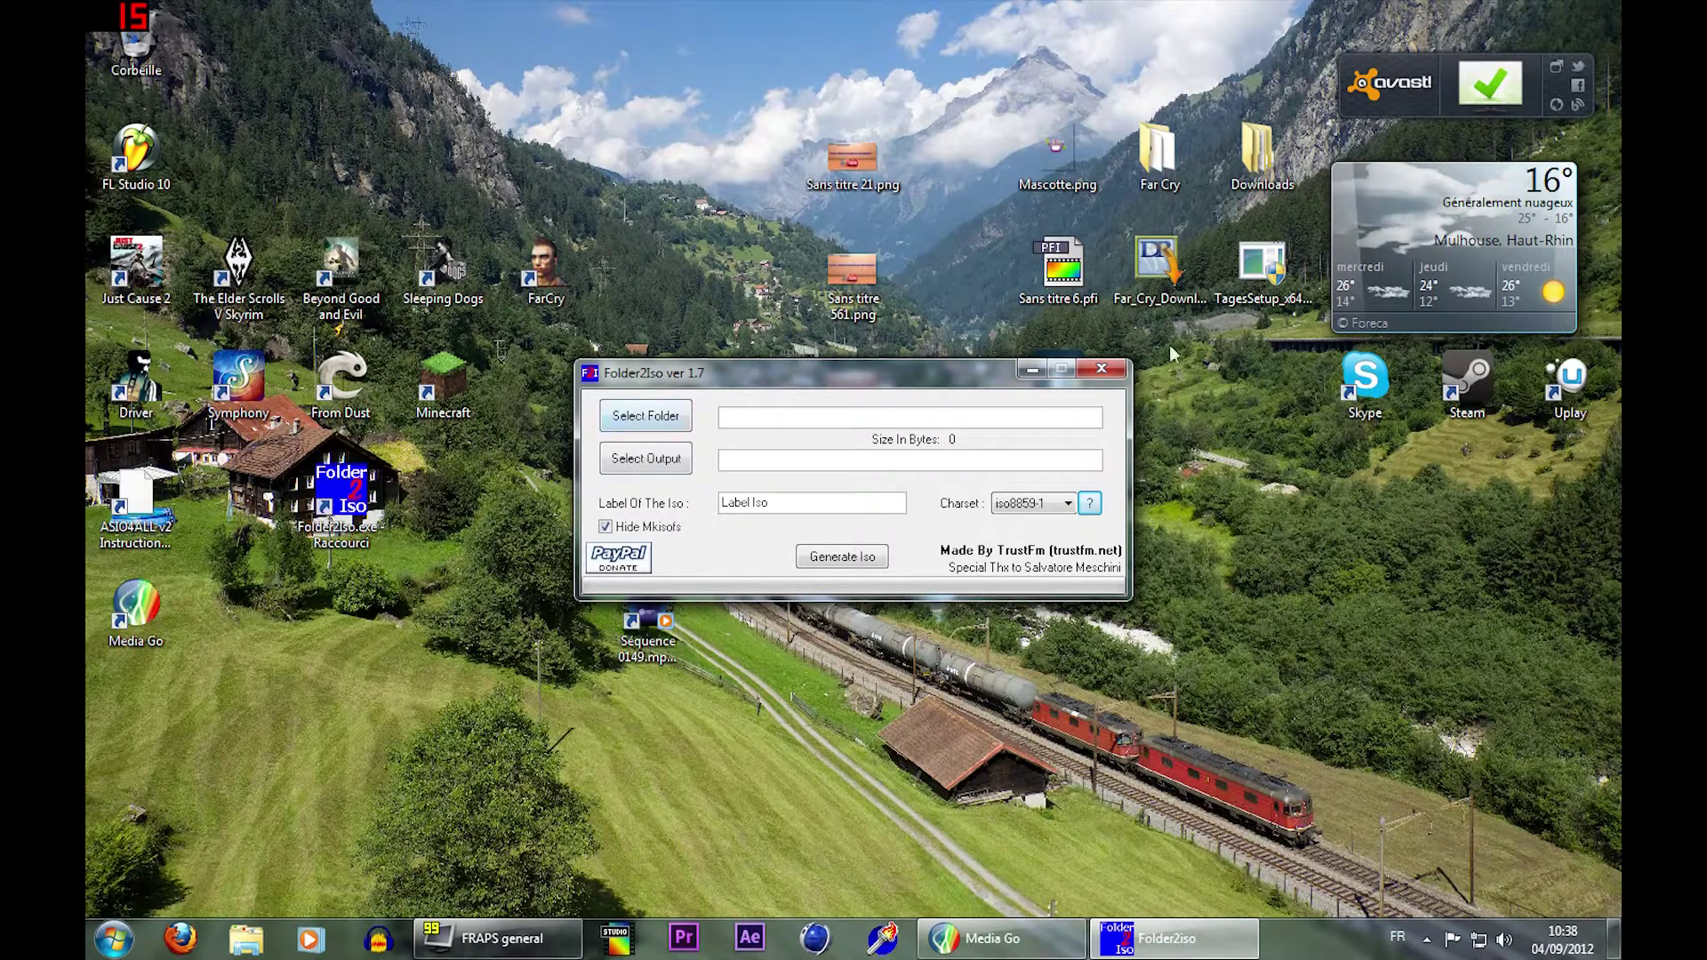
left_click(649, 421)
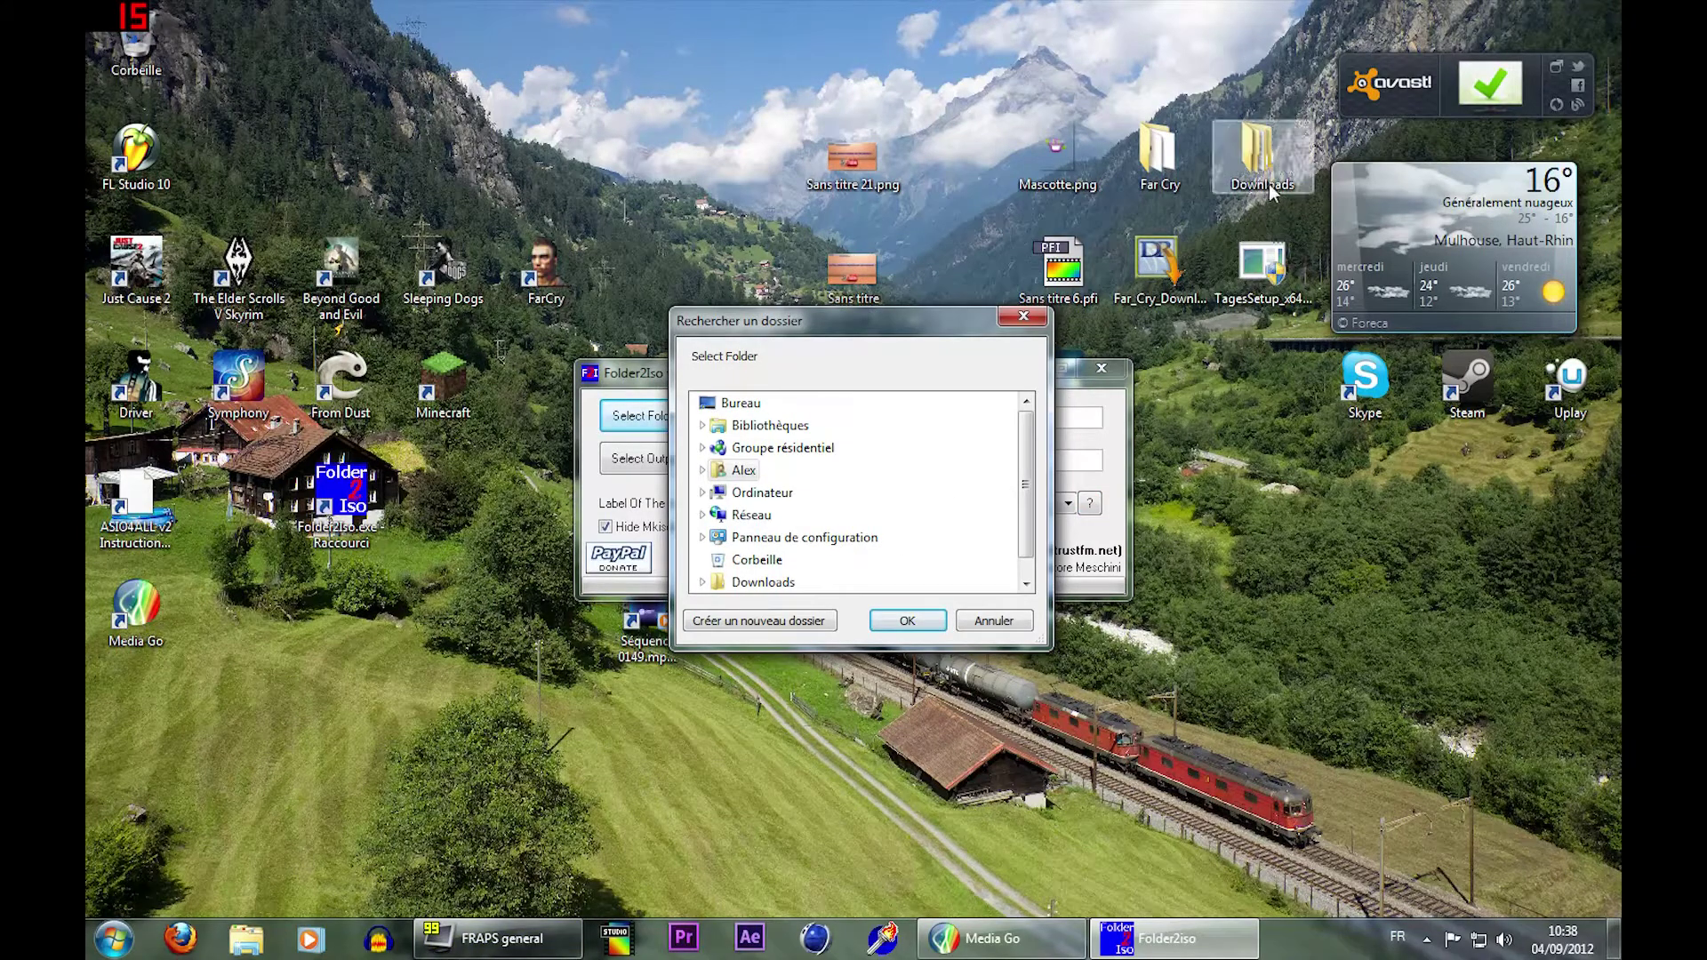
left_click_drag(846, 328, 775, 486)
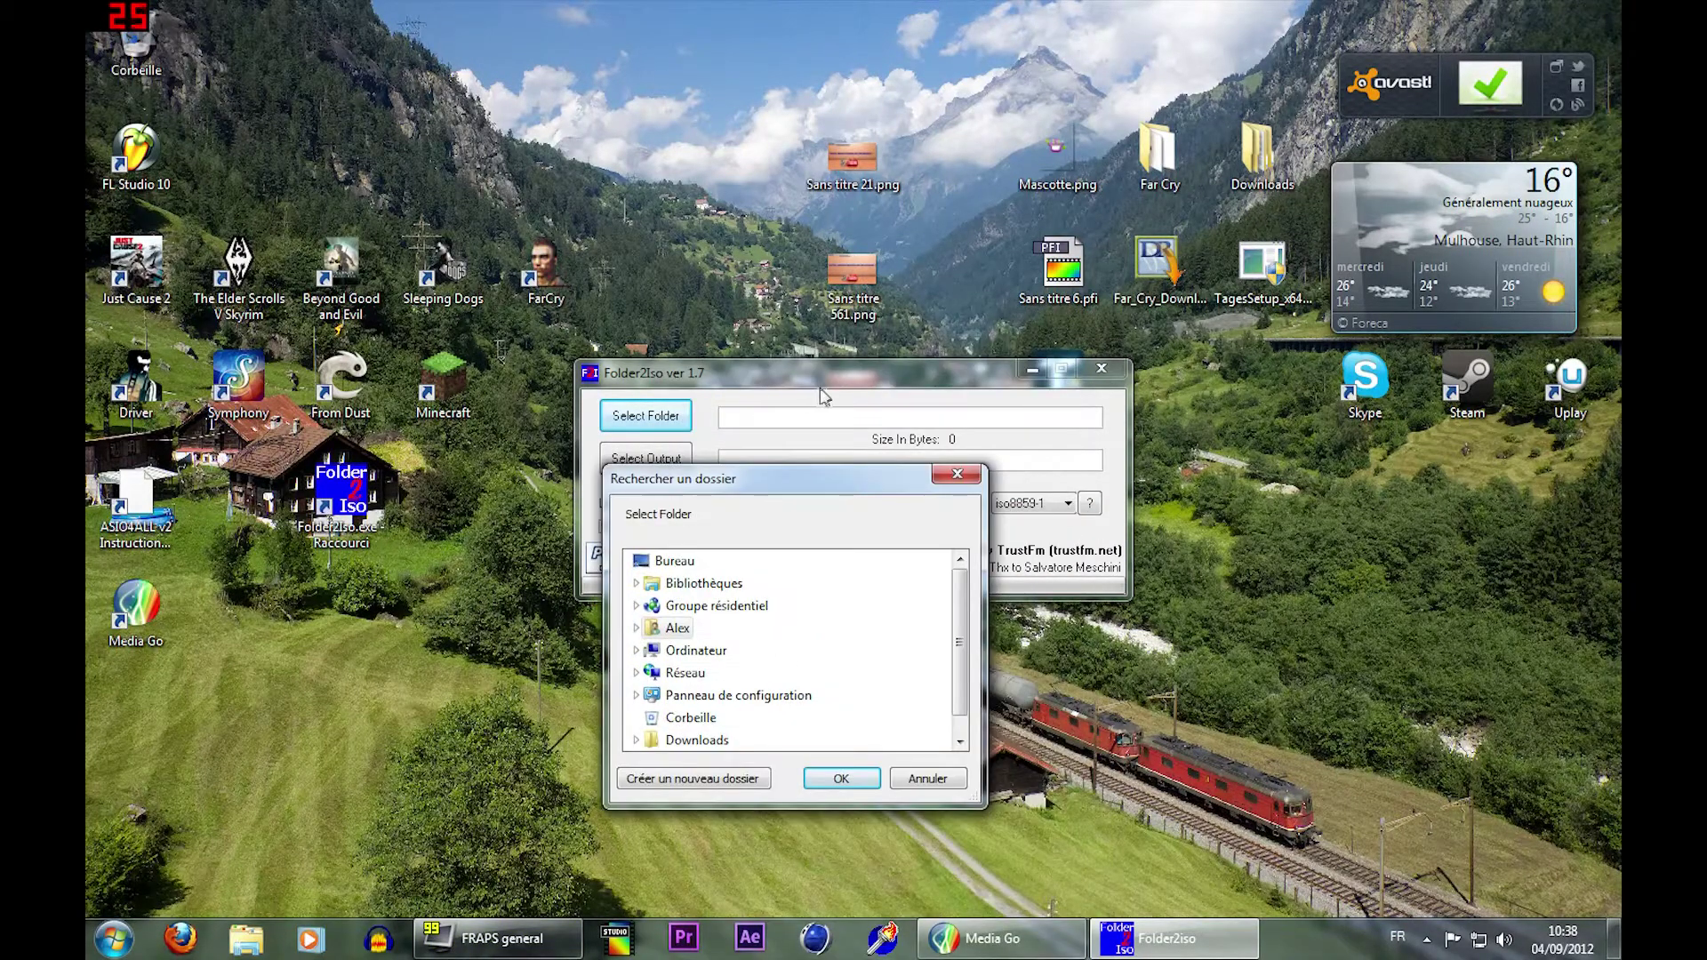
left_click(852, 418)
left_click(955, 475)
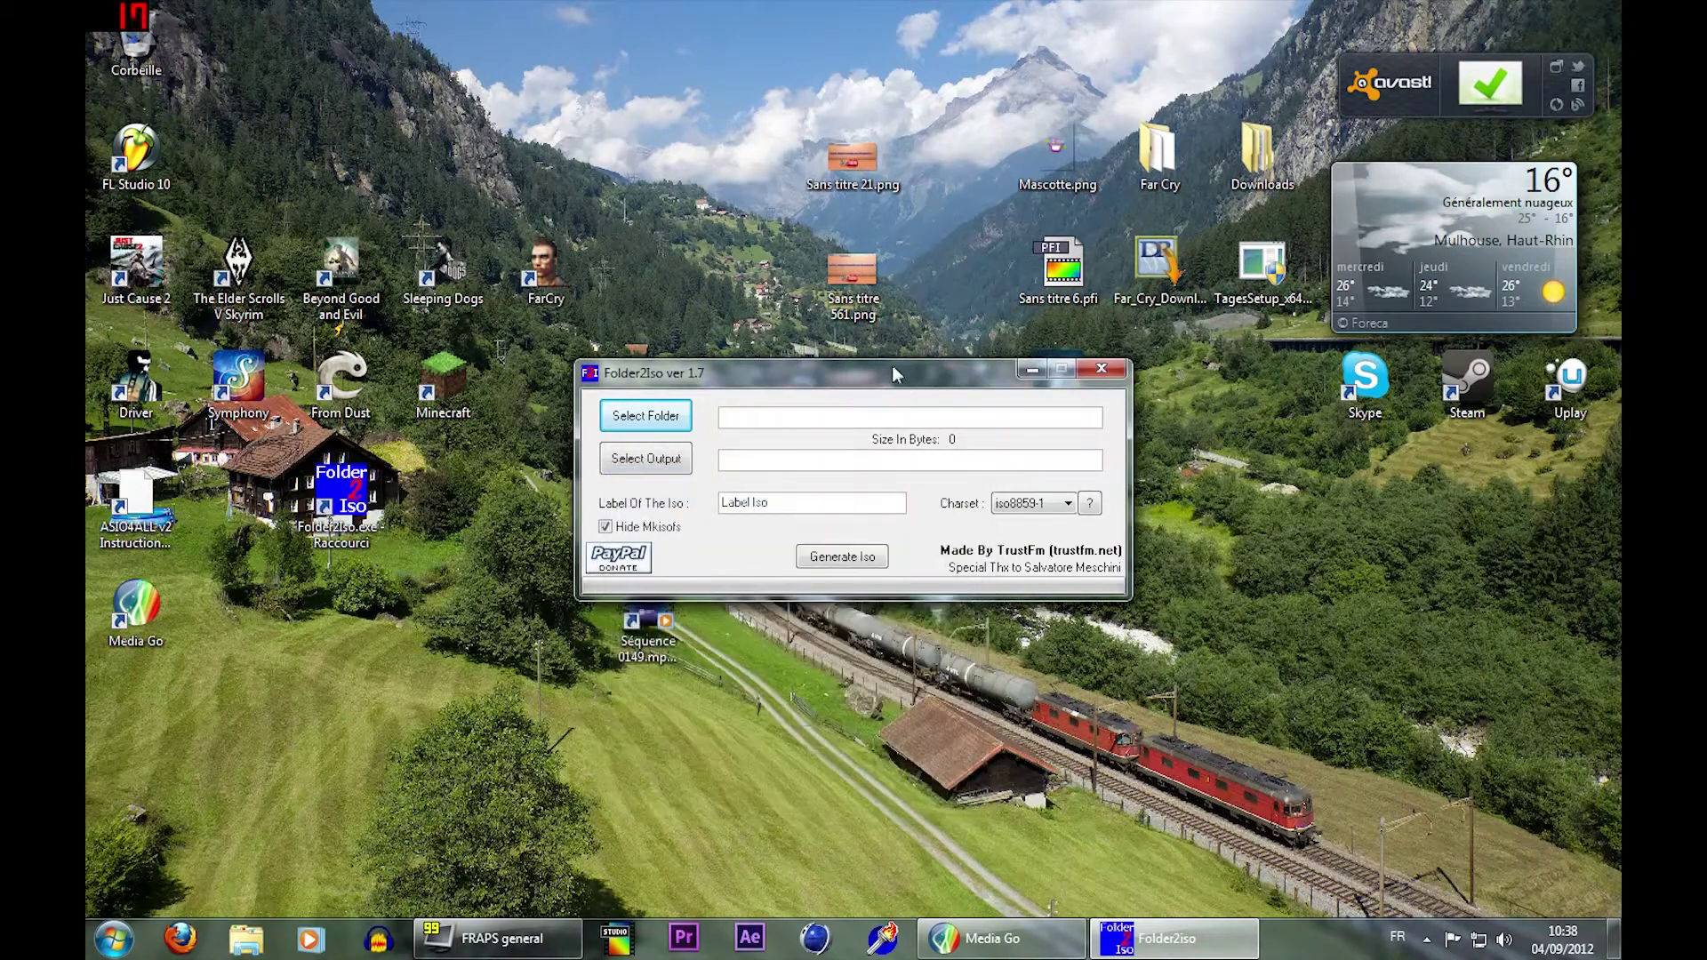
left_click_drag(847, 370, 800, 411)
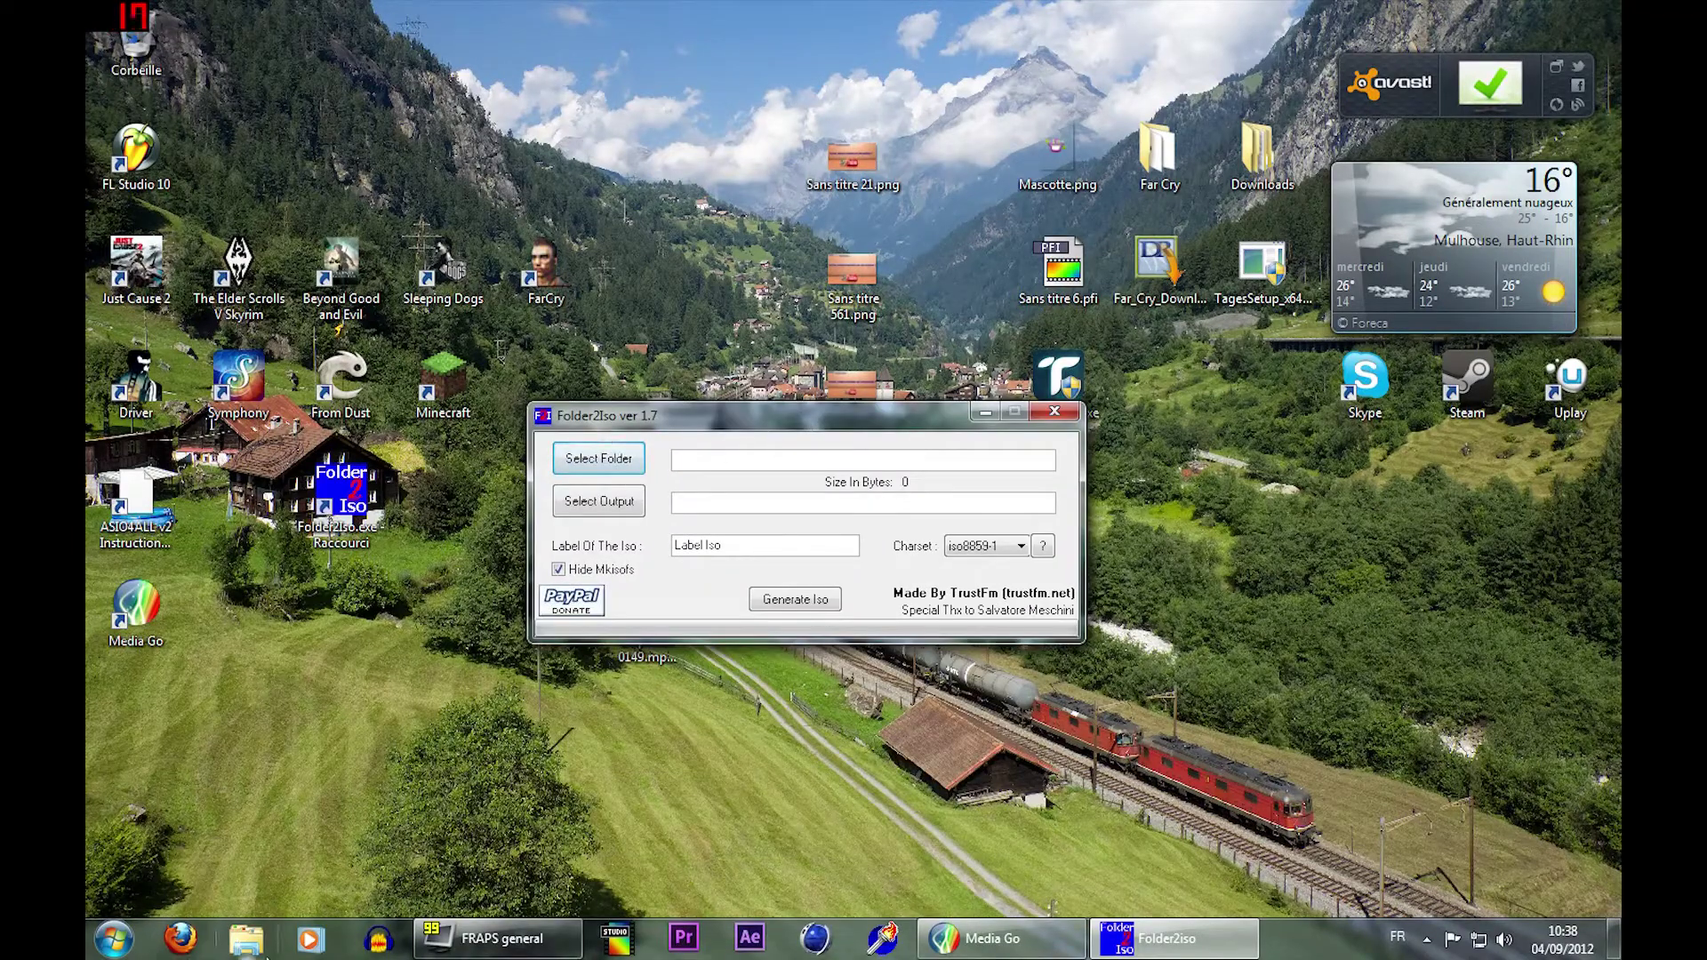
Switch to Windows Explorer and examine the contents of the JC2-MP folder in the Documents library
left_click(246, 938)
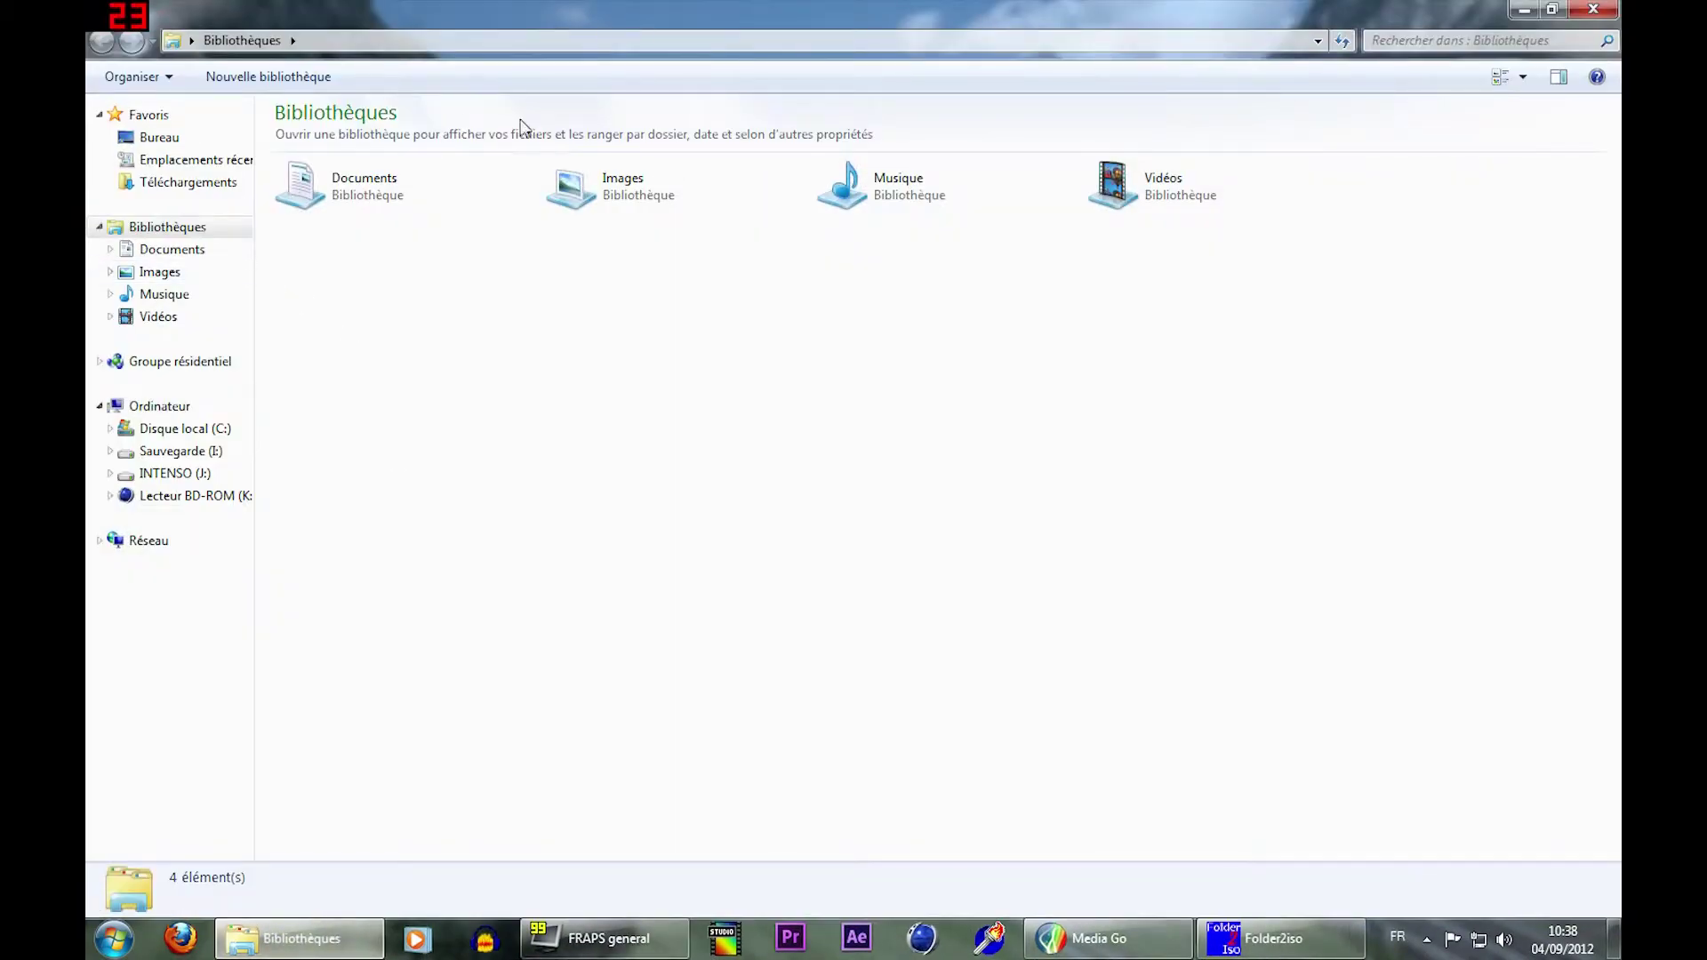
double_click(343, 202)
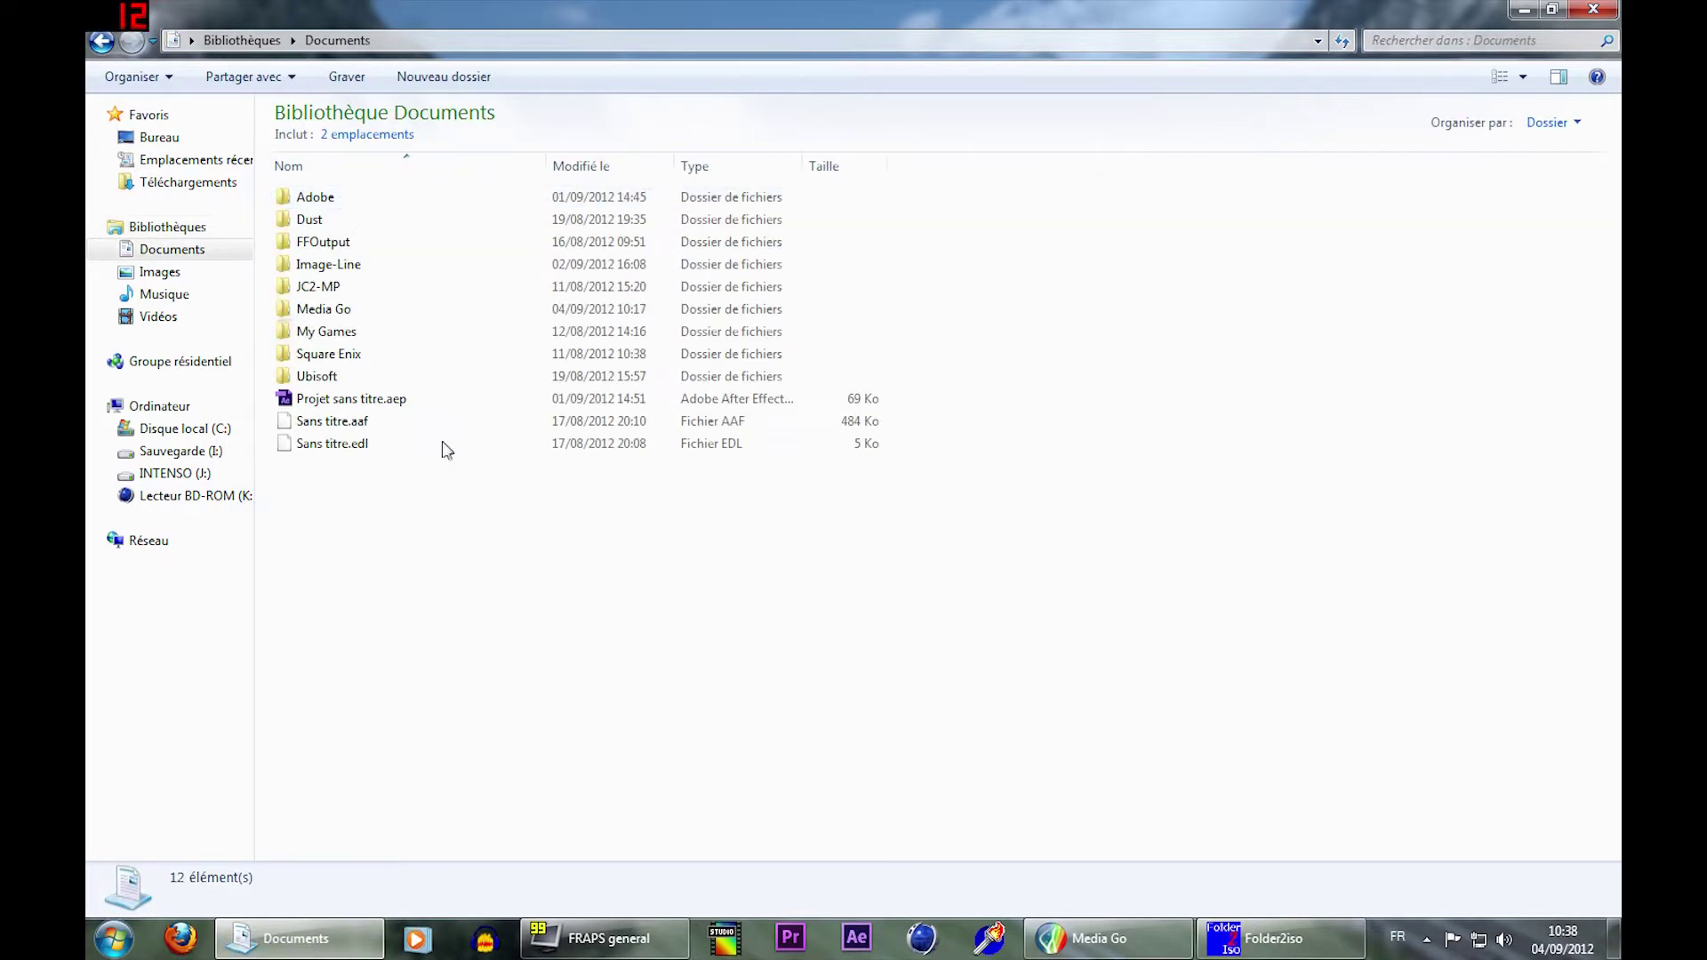
double_click(361, 283)
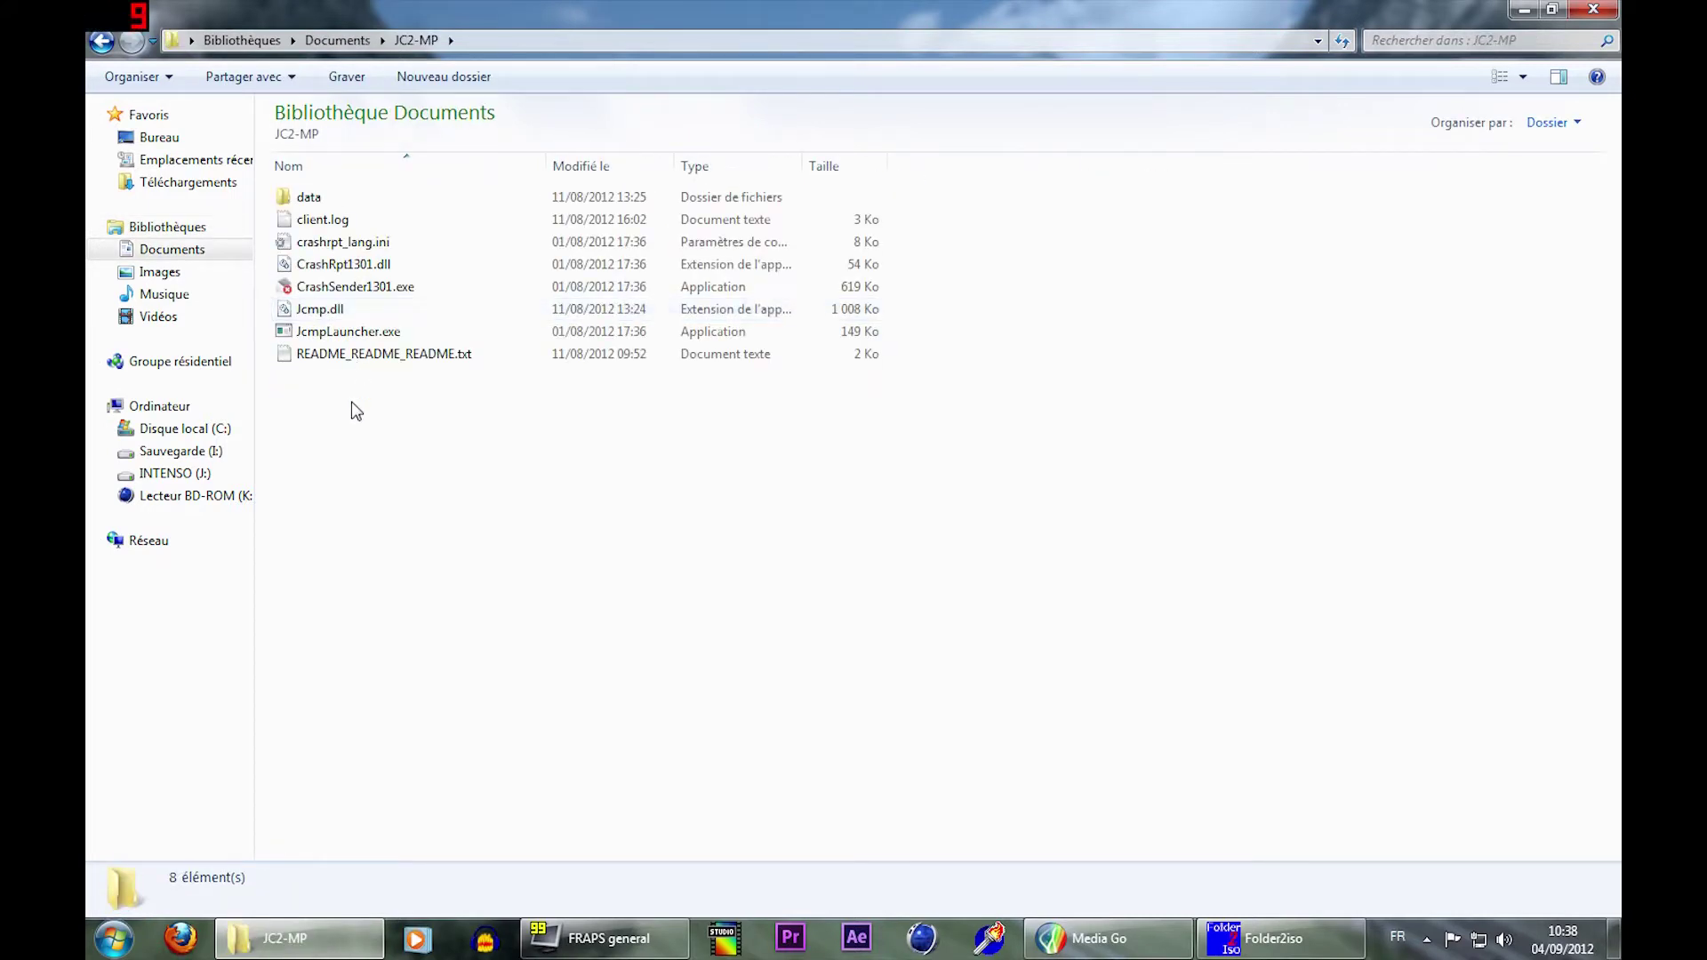
left_click(100, 45)
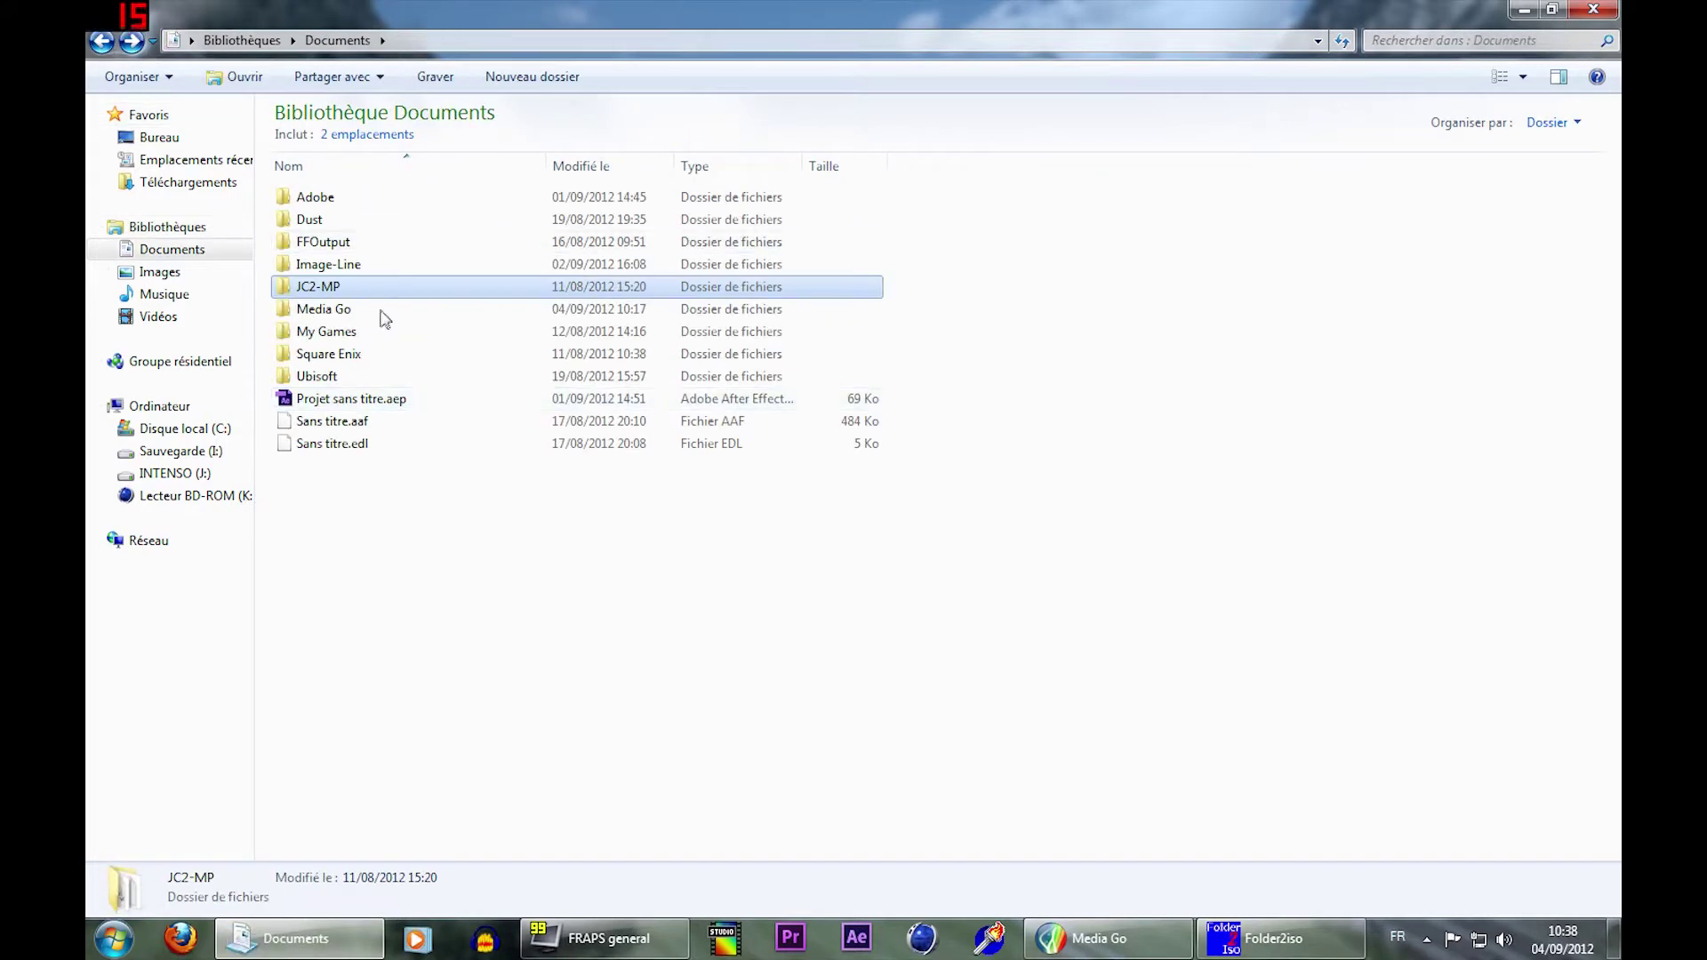
double_click(328, 288)
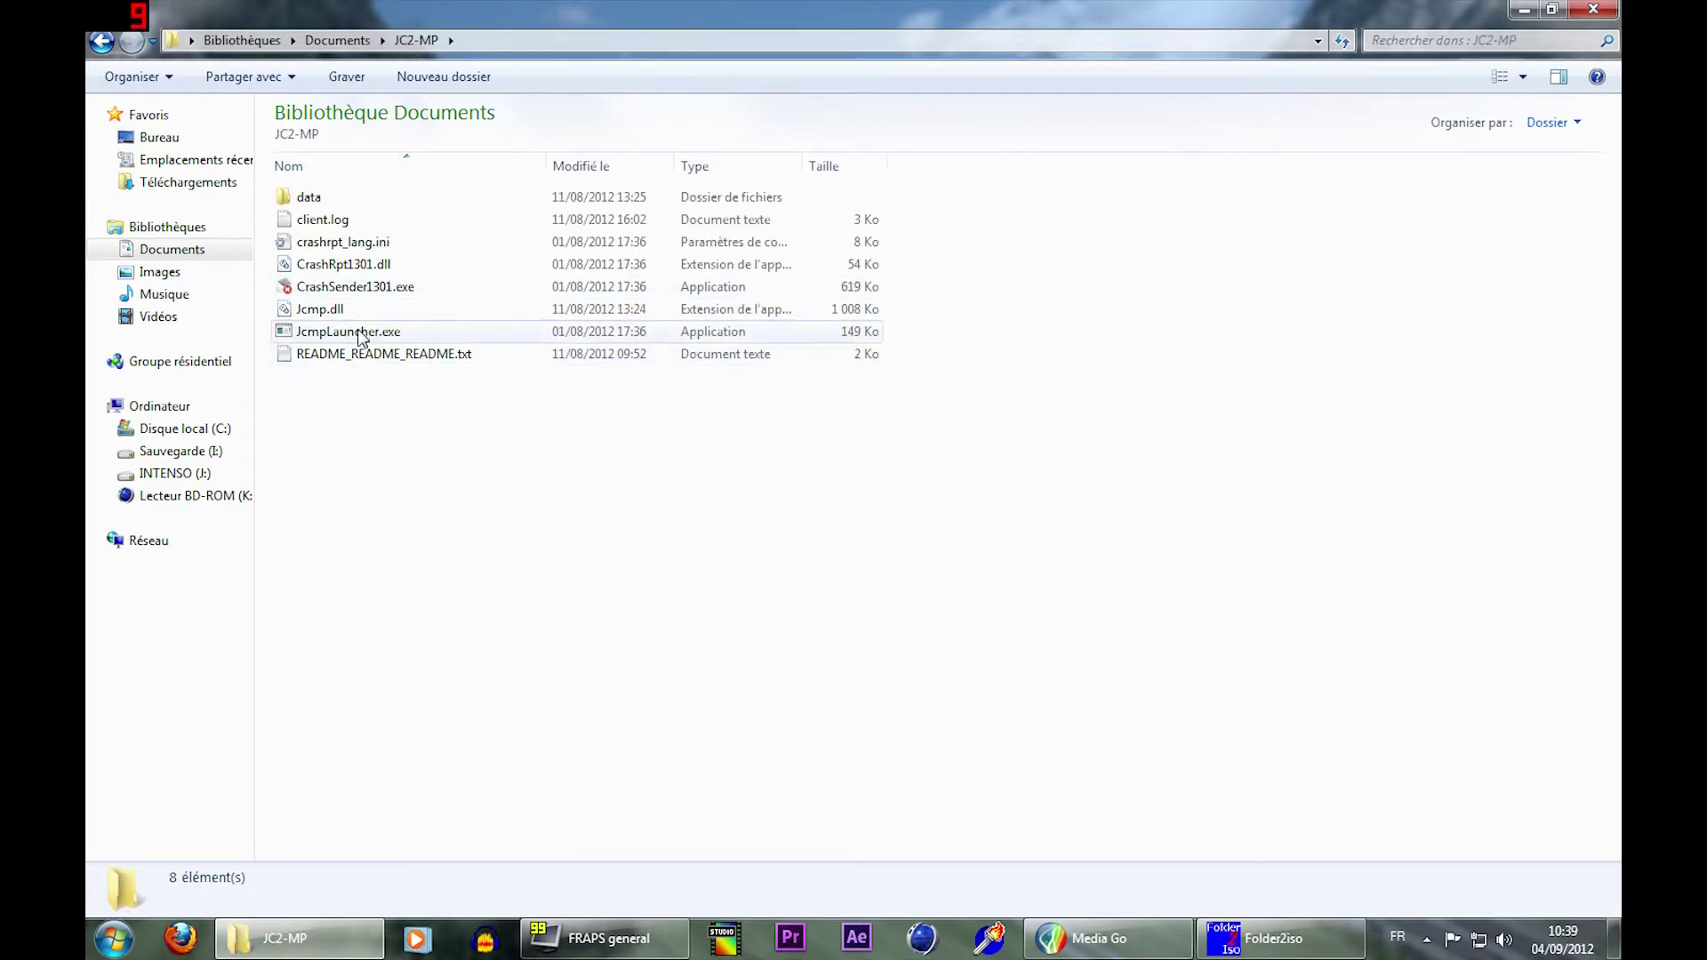
left_click(98, 44)
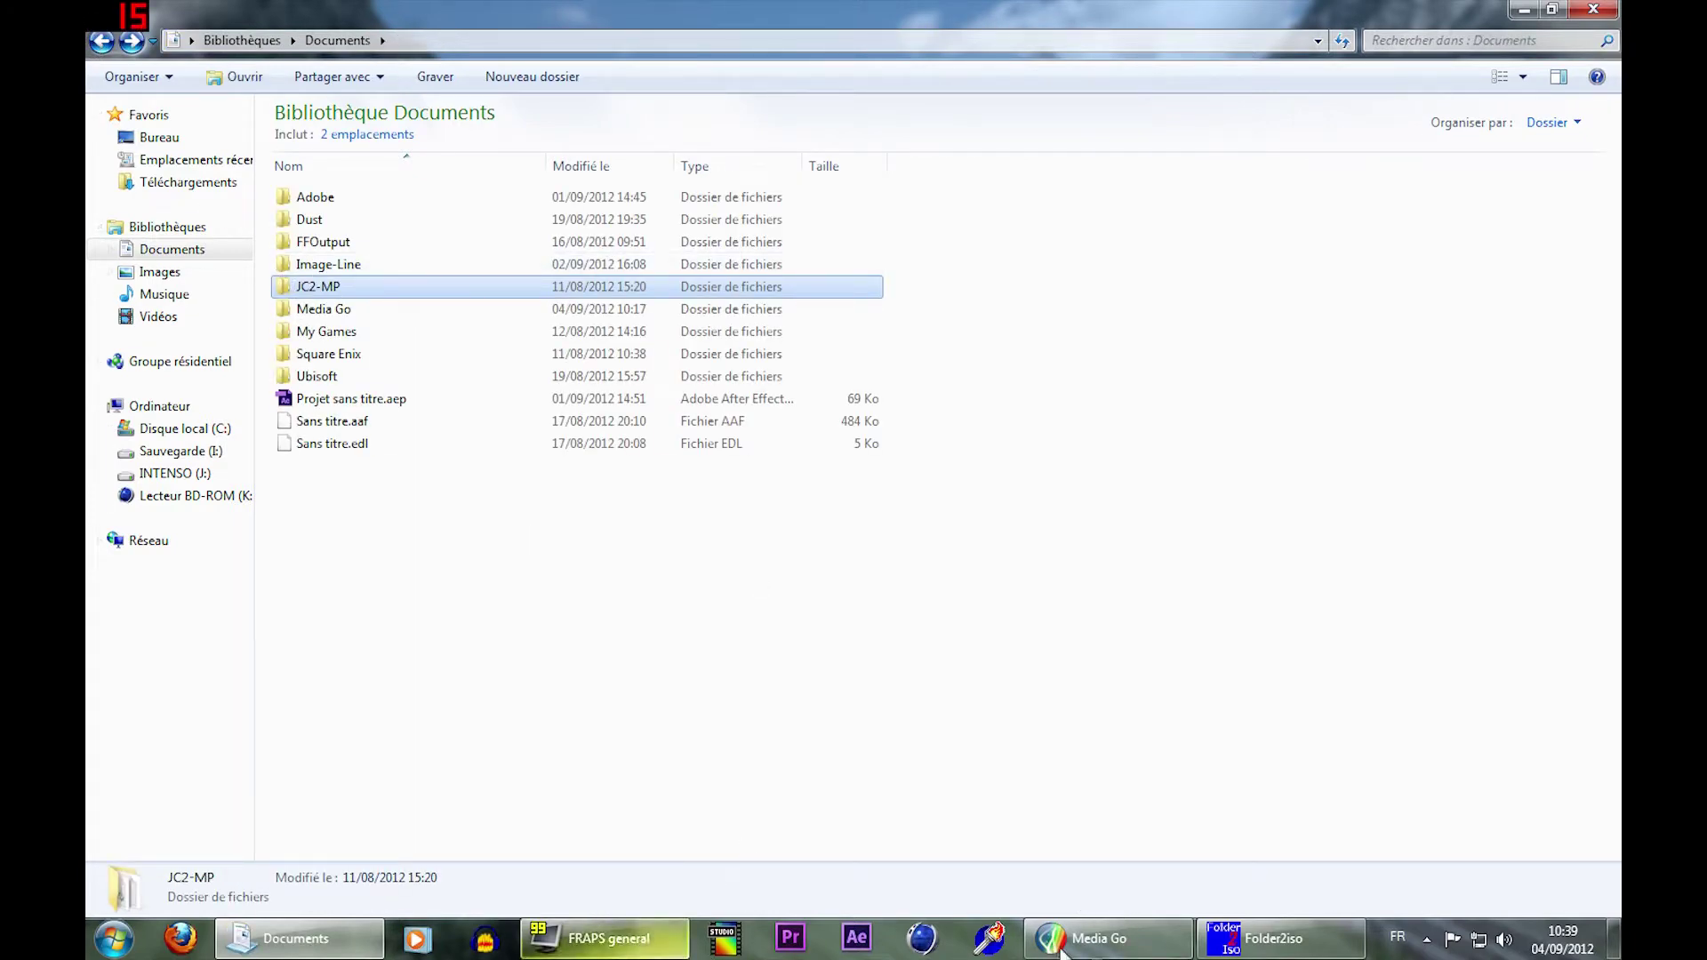
Switch to Folder2Iso, set Documents\JC2-MP as the source folder, and open the output file selection
left_click(1273, 938)
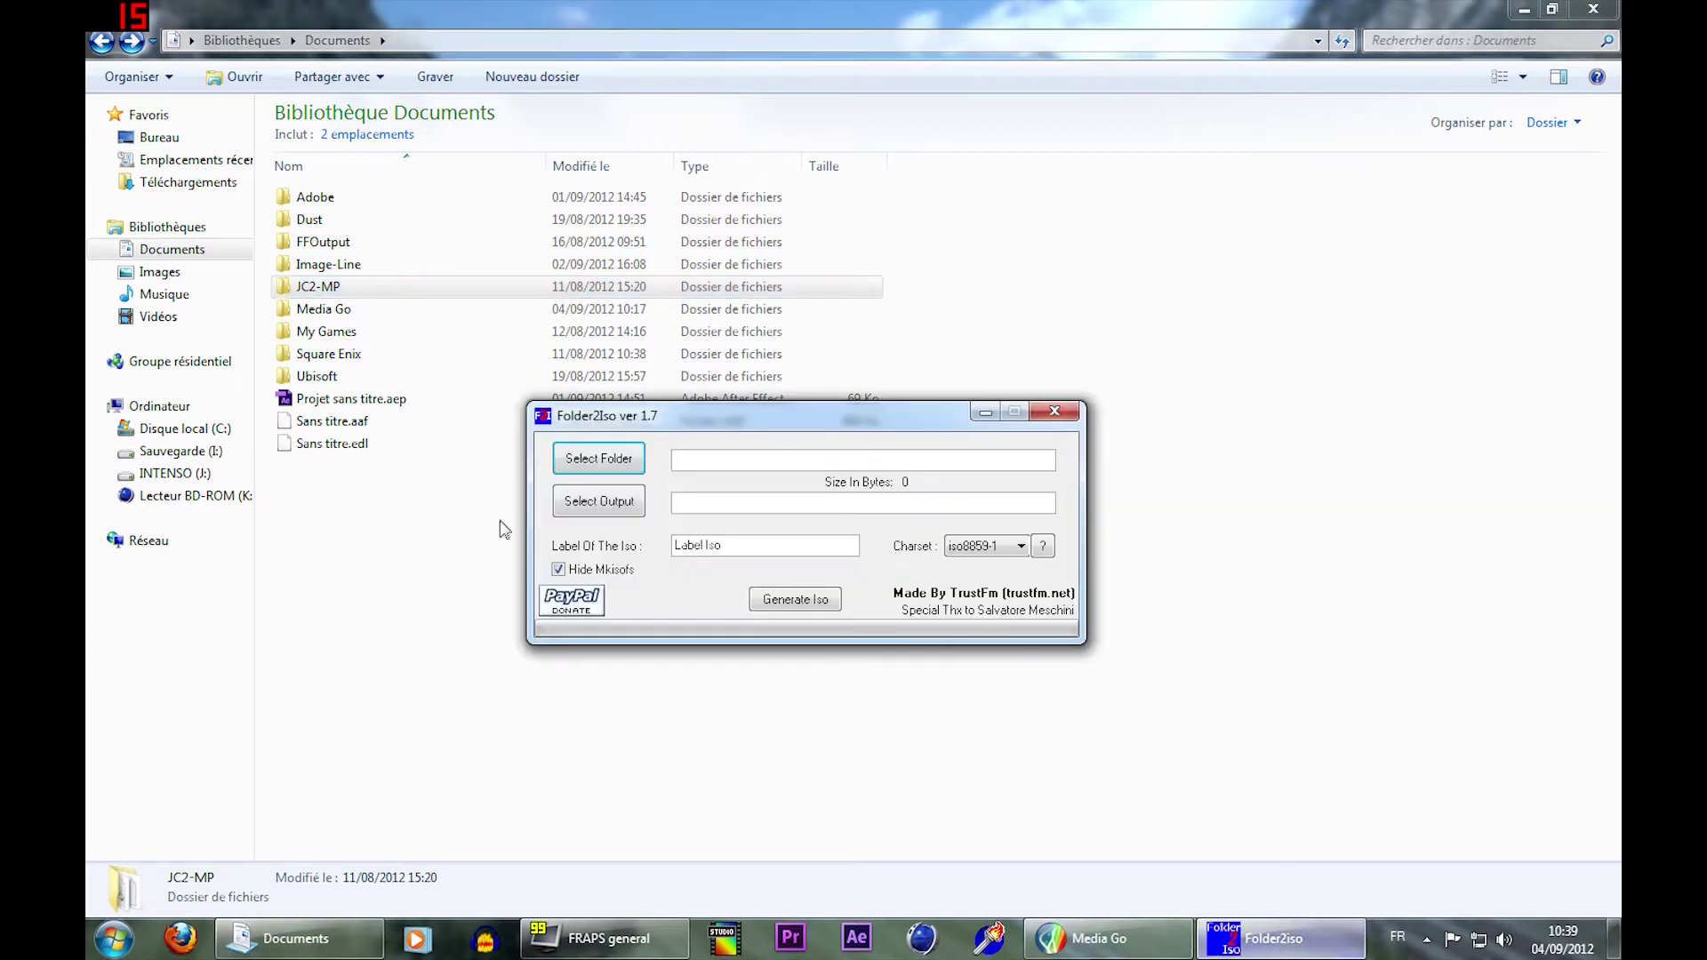
left_click(599, 458)
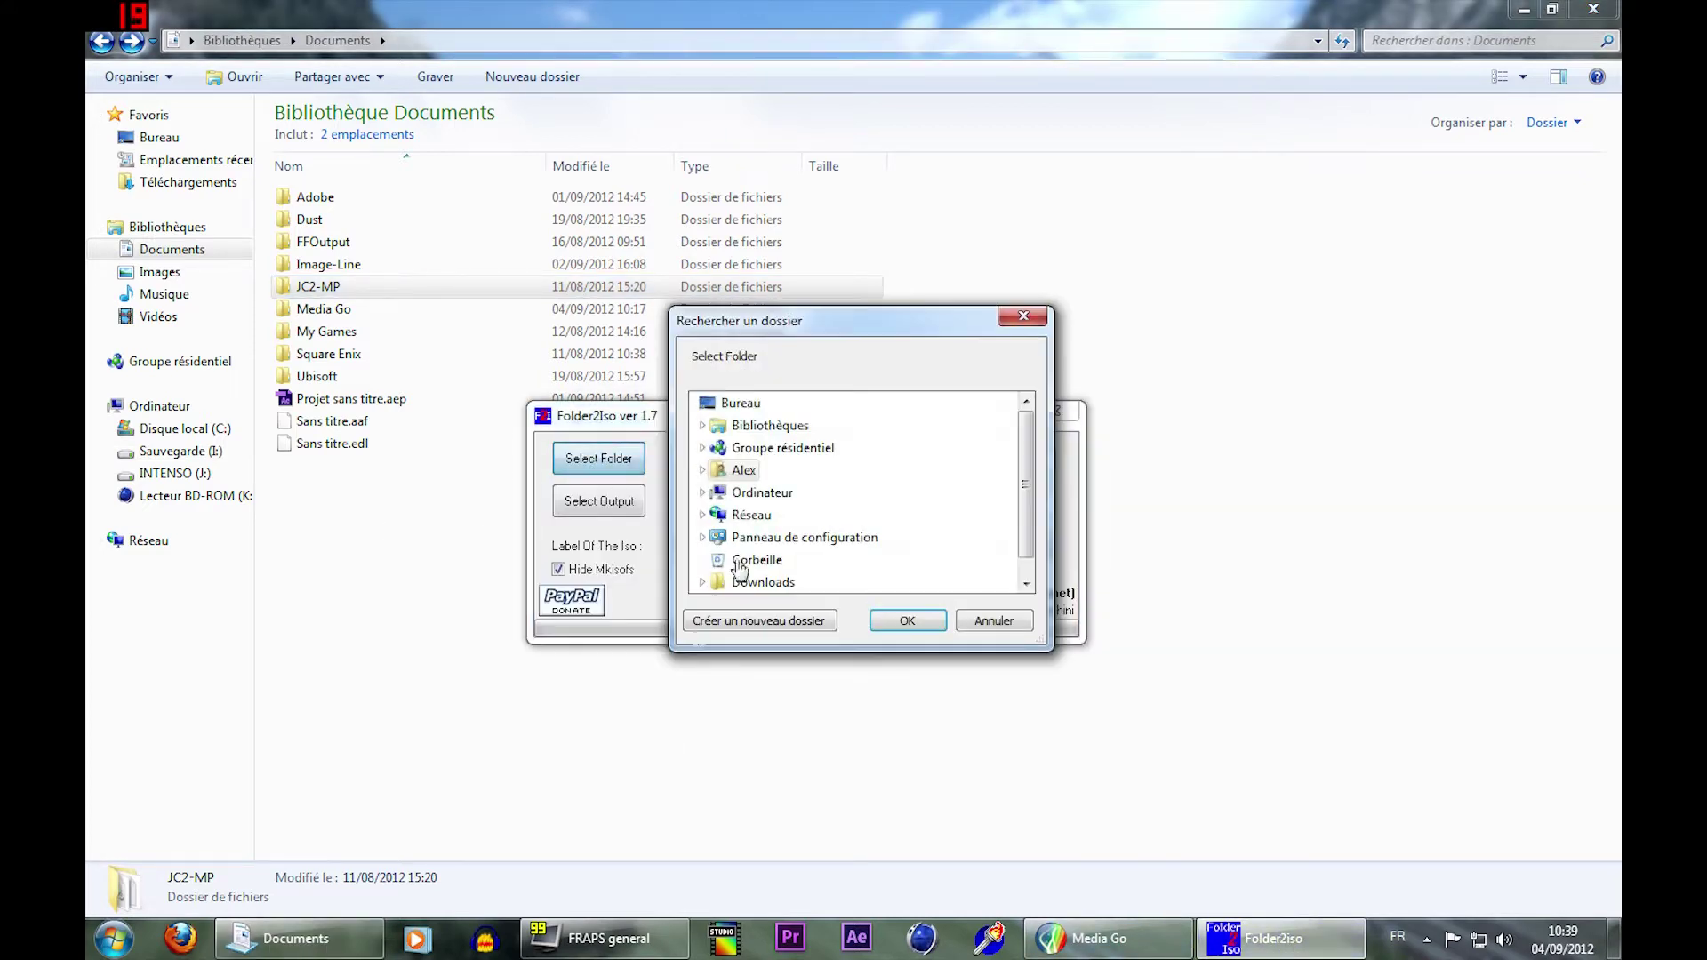
left_click_drag(1017, 452, 1022, 476)
left_click(743, 447)
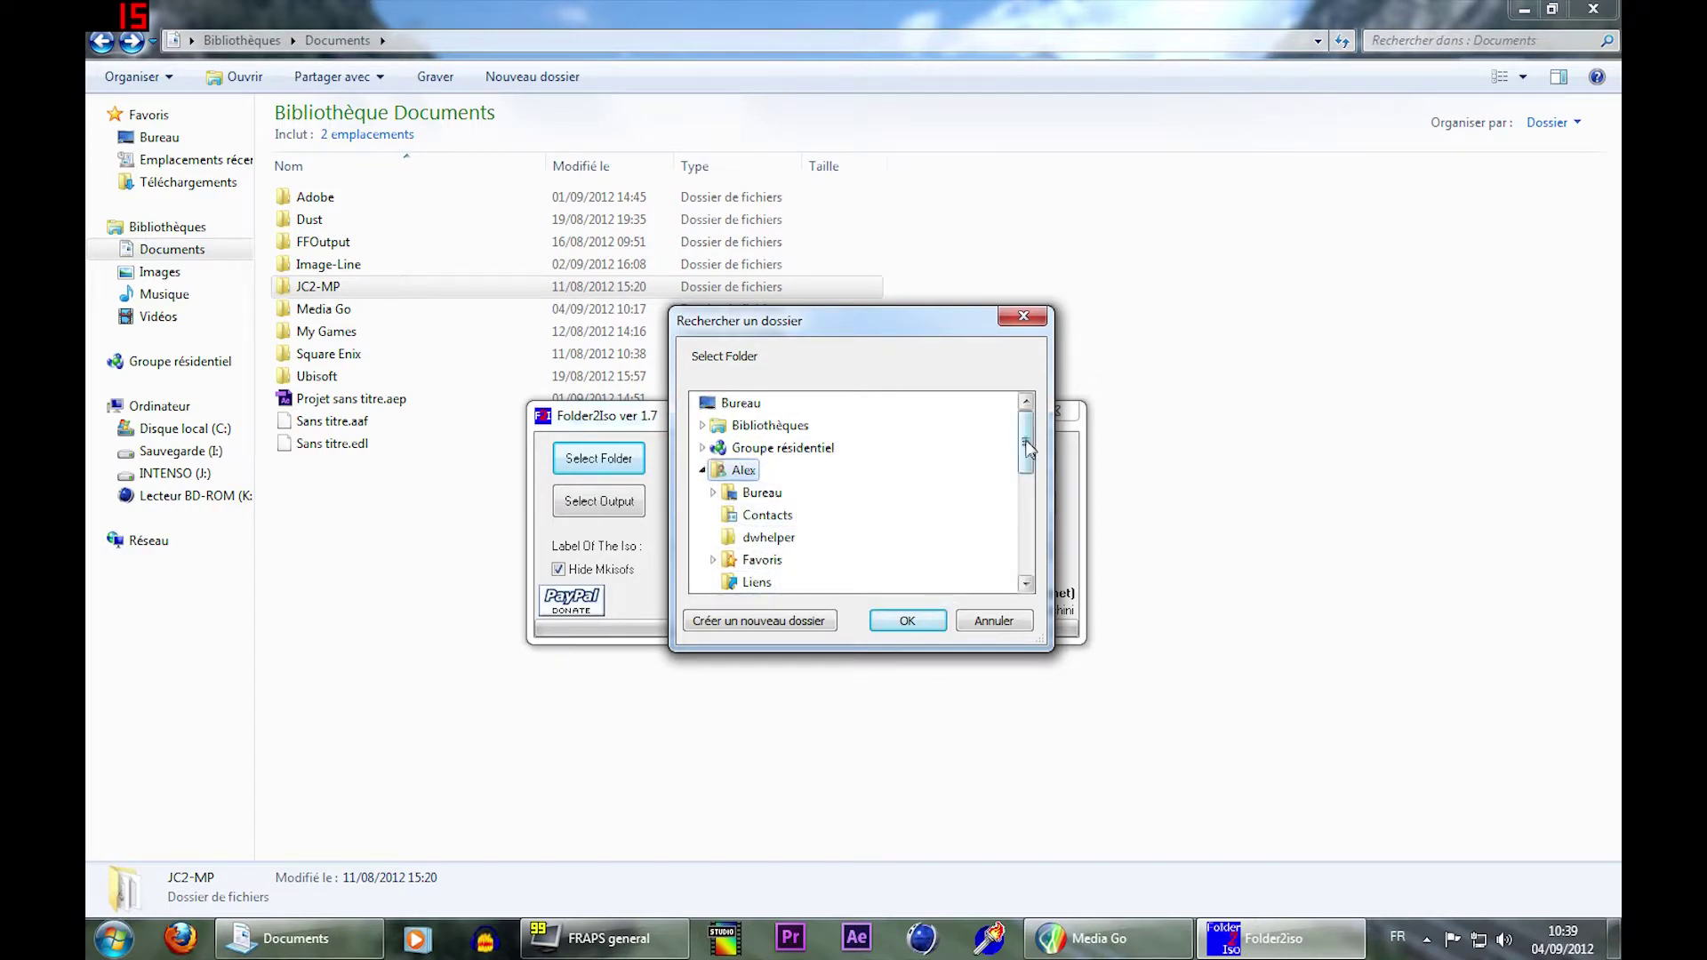
left_click_drag(1024, 449, 1025, 492)
left_click(712, 493)
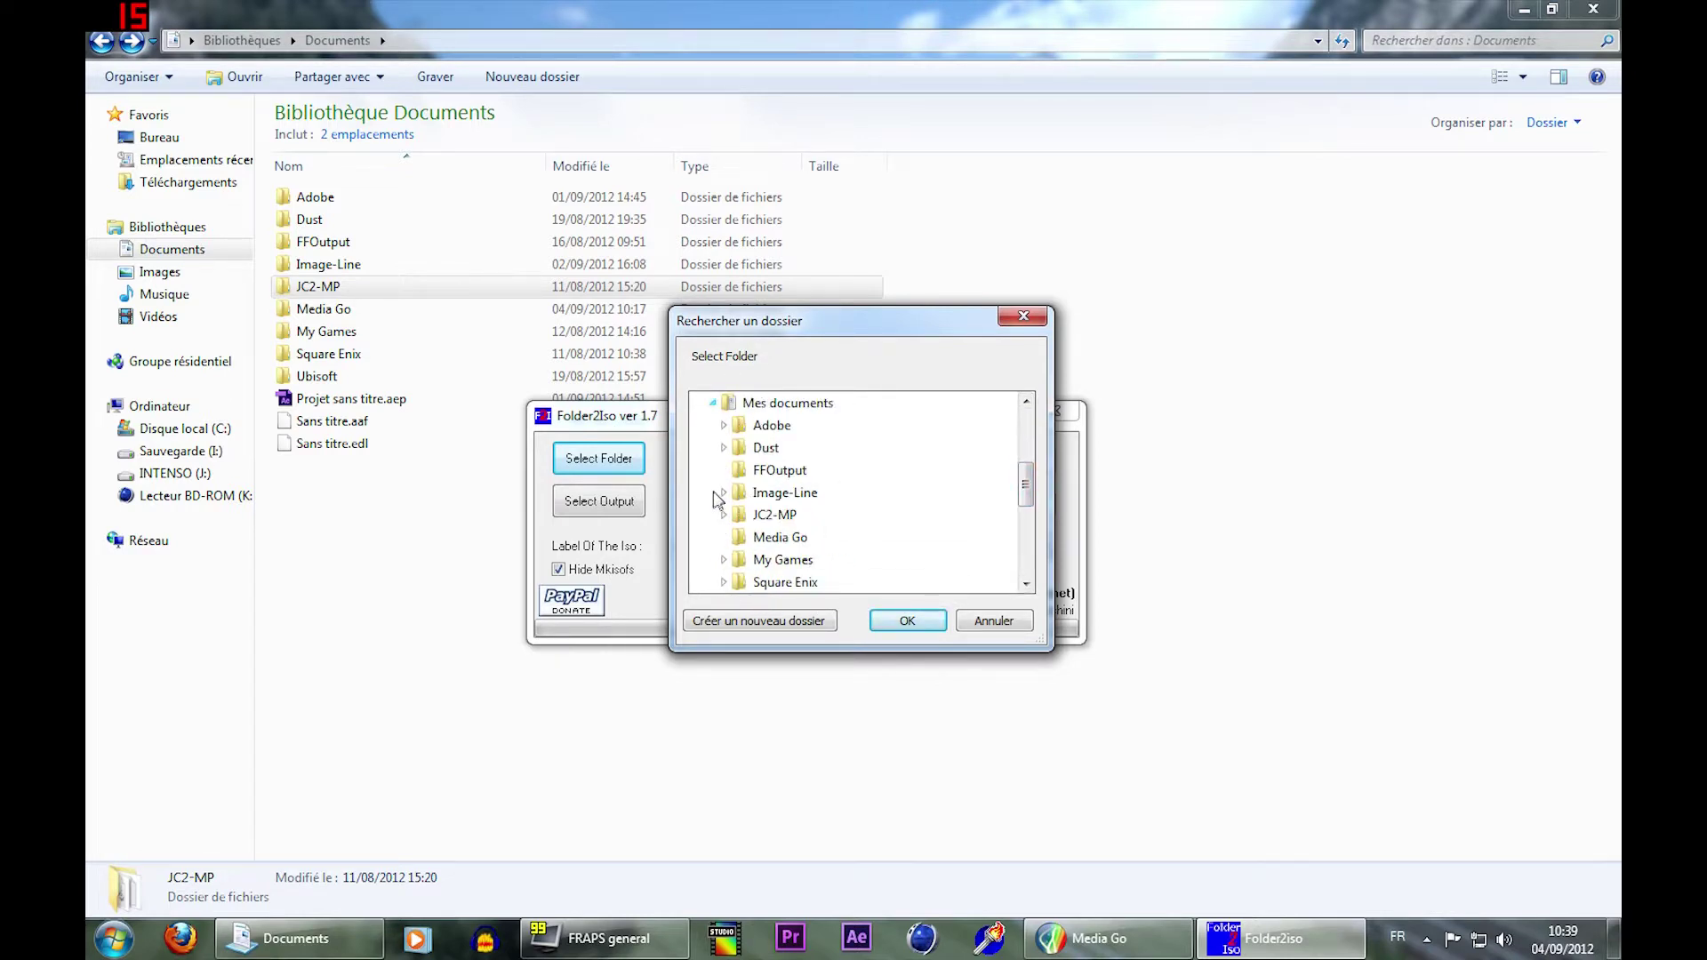
left_click(774, 537)
left_click(934, 623)
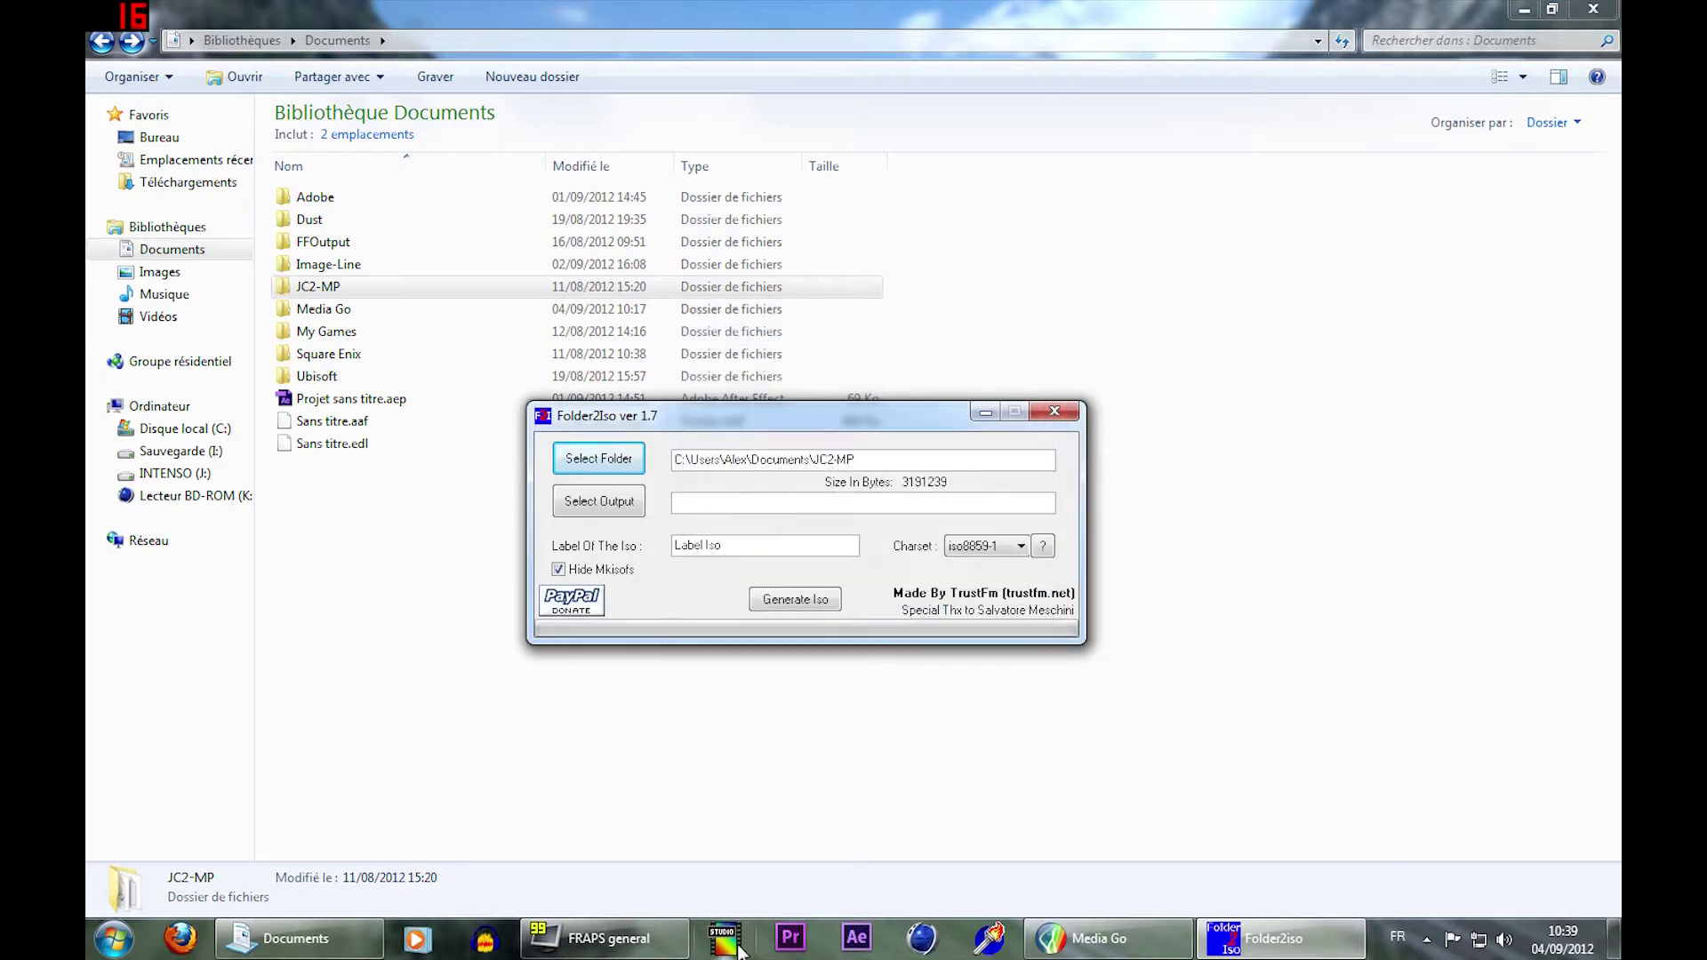
left_click(627, 503)
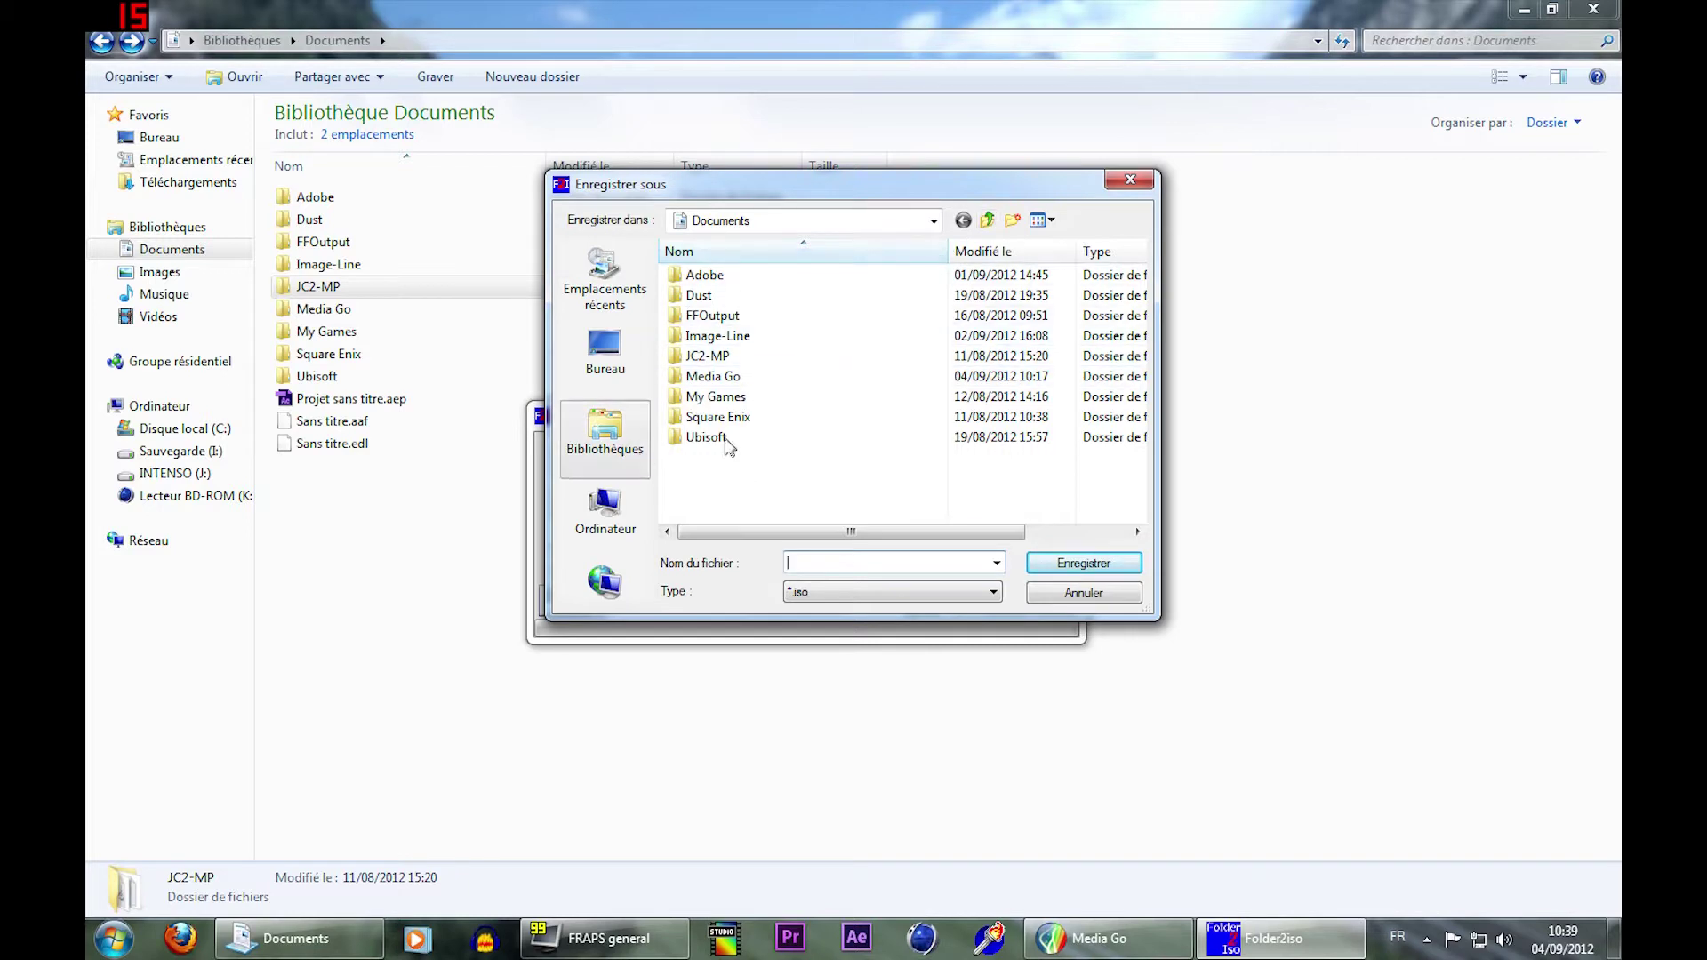
left_click(725, 357)
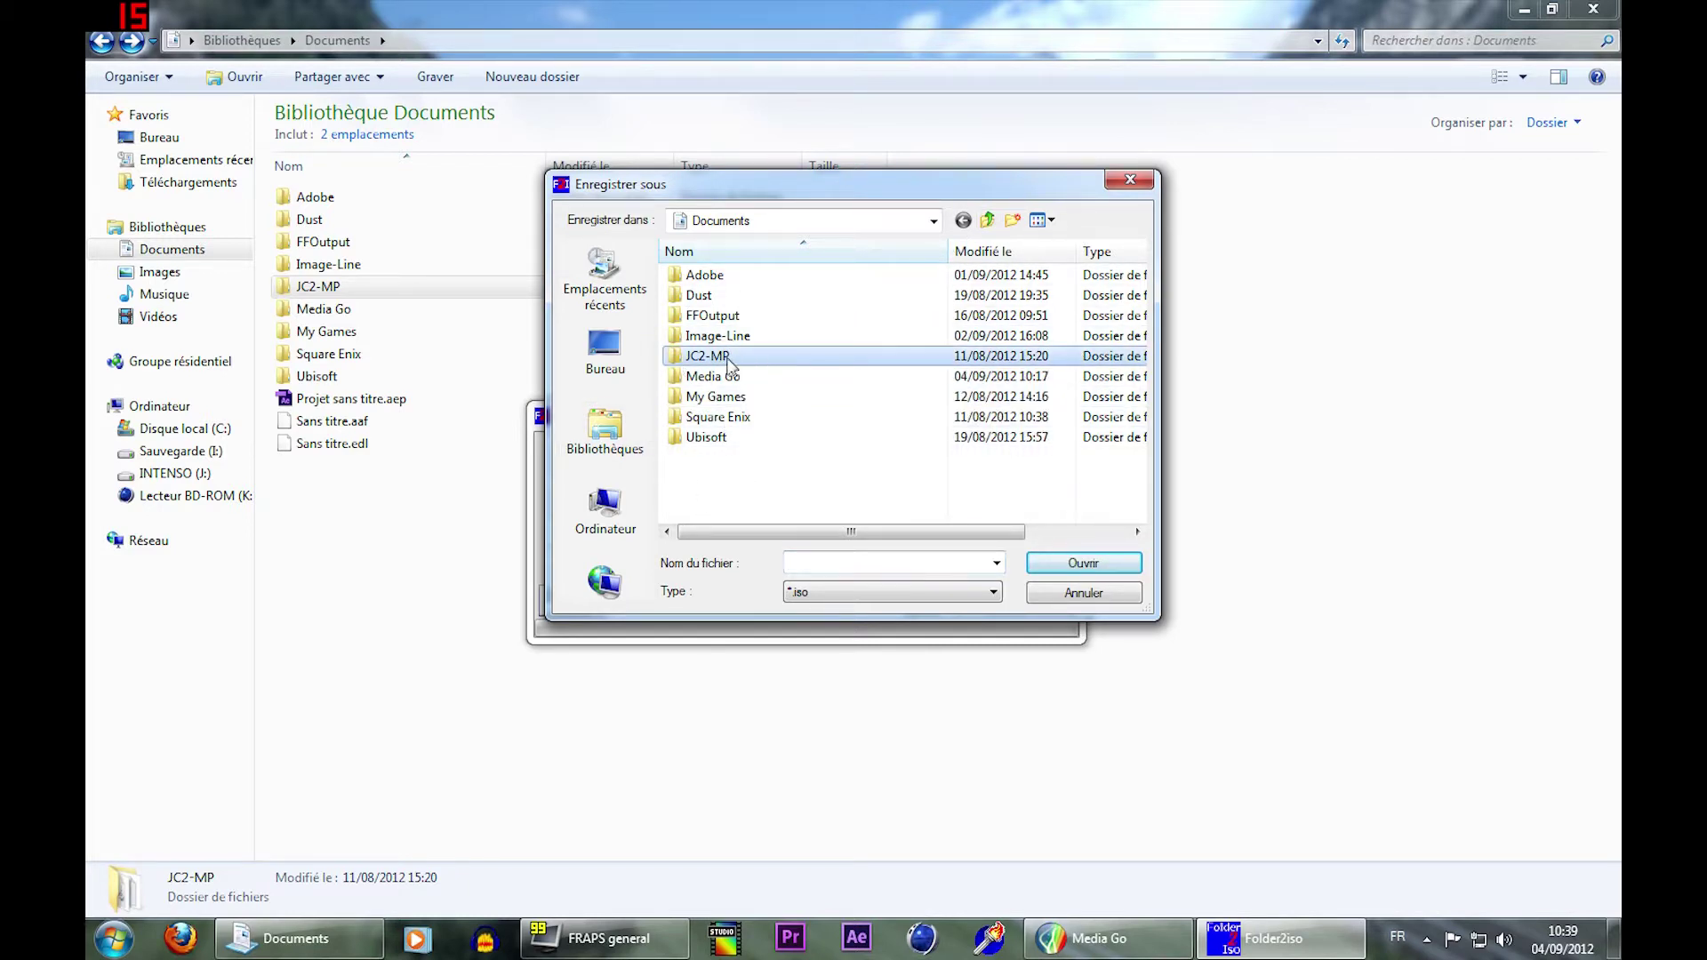
left_click(1013, 221)
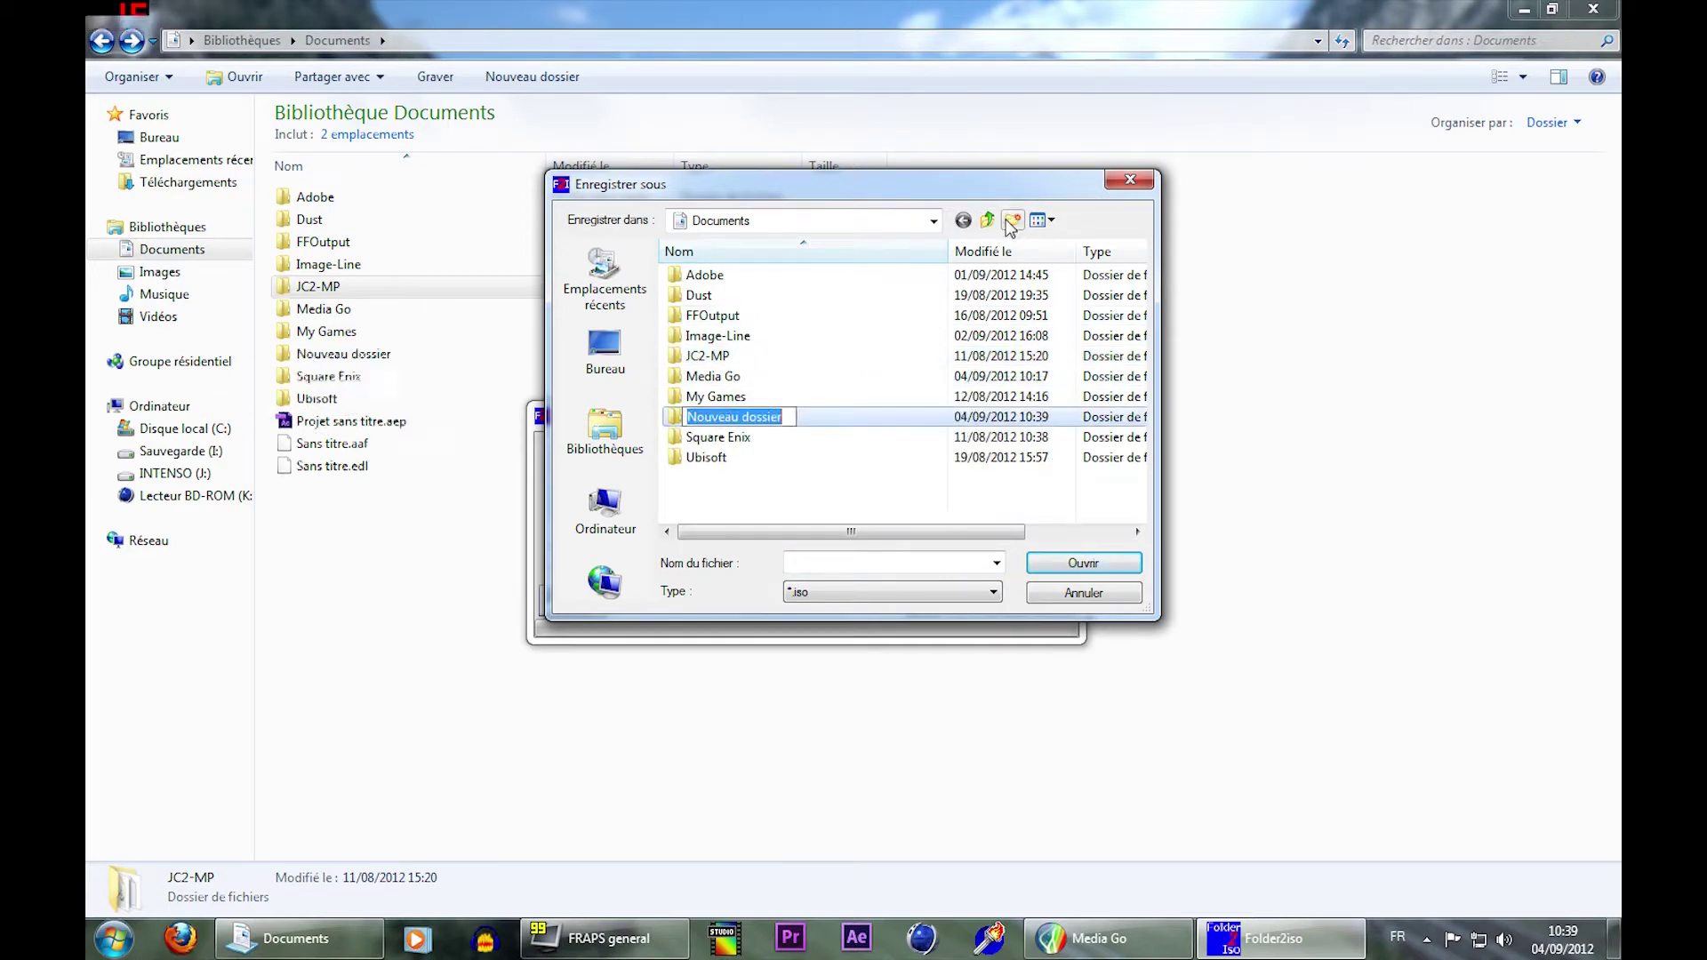
left_click(832, 468)
key("Delete")
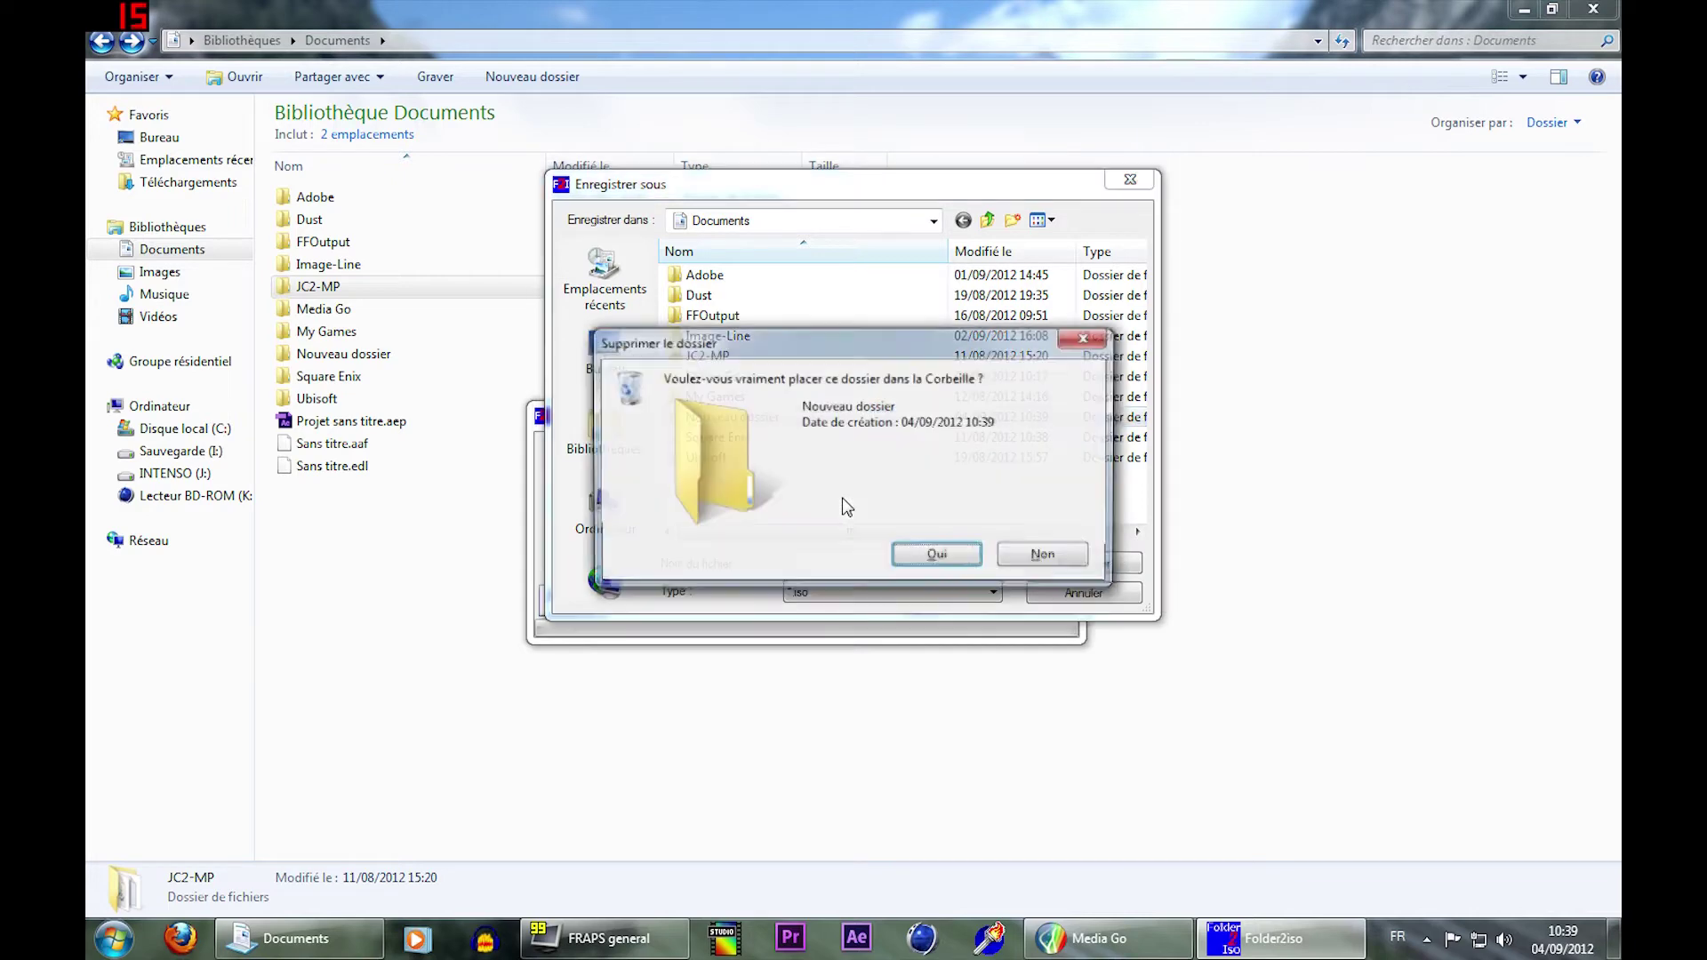
left_click(930, 553)
Set the output location to the desktop (Bureau) with the file name Jc mu as an .iso file
left_click(989, 220)
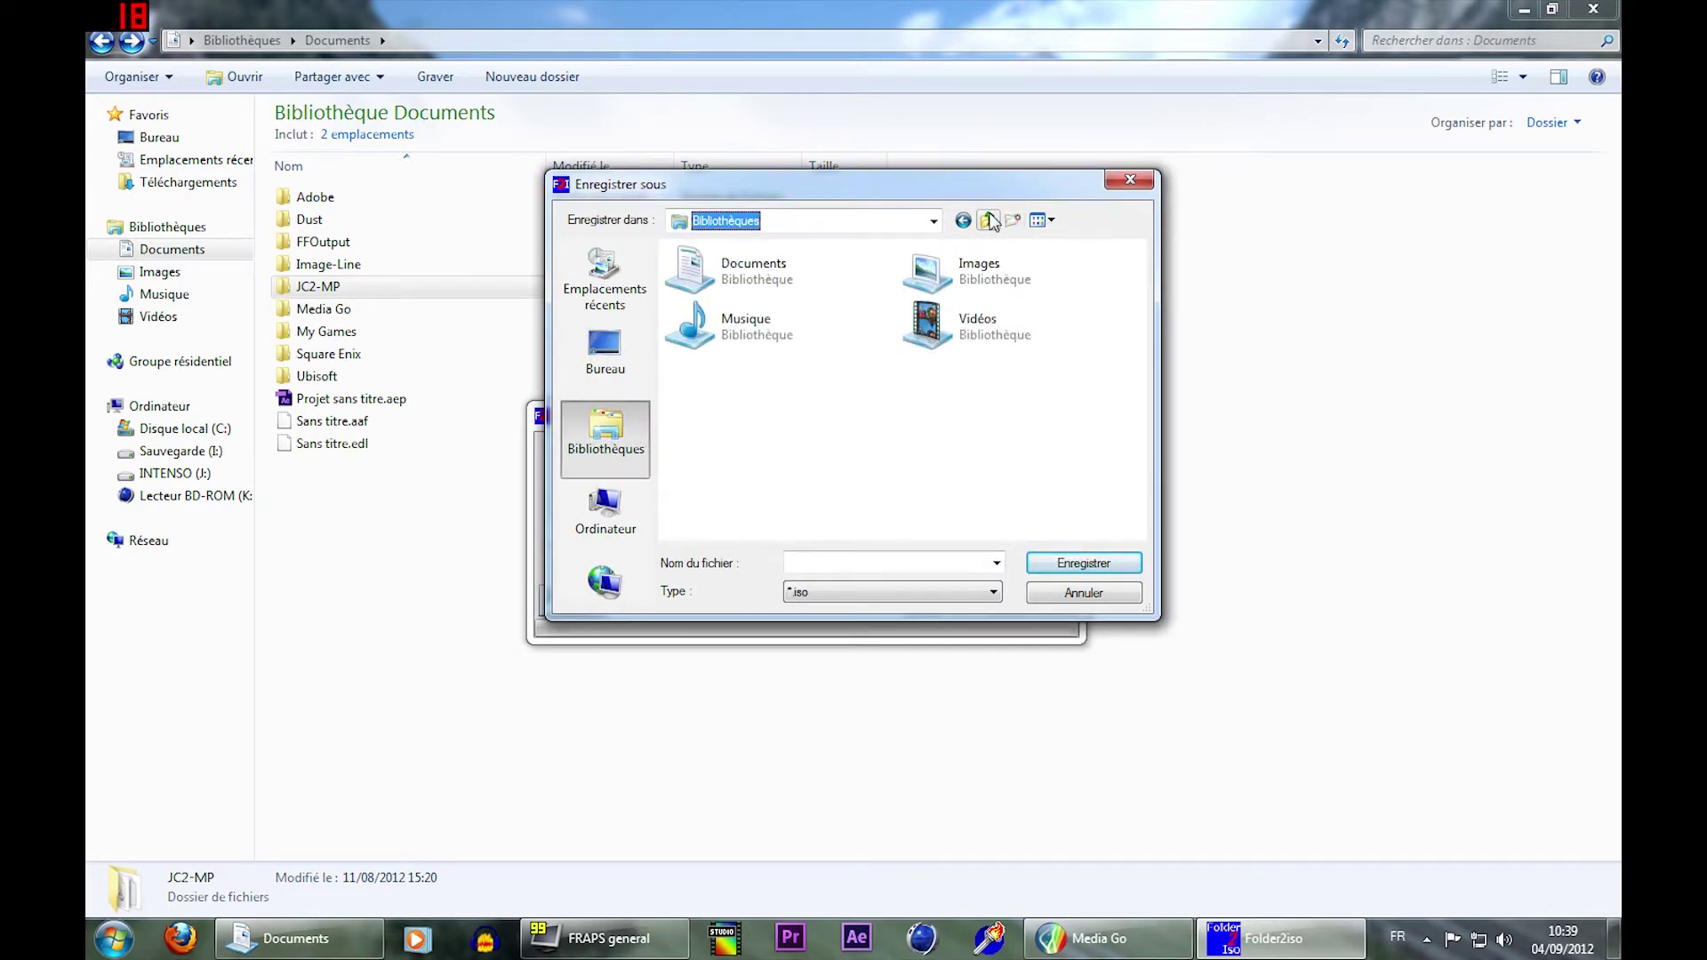
left_click(989, 221)
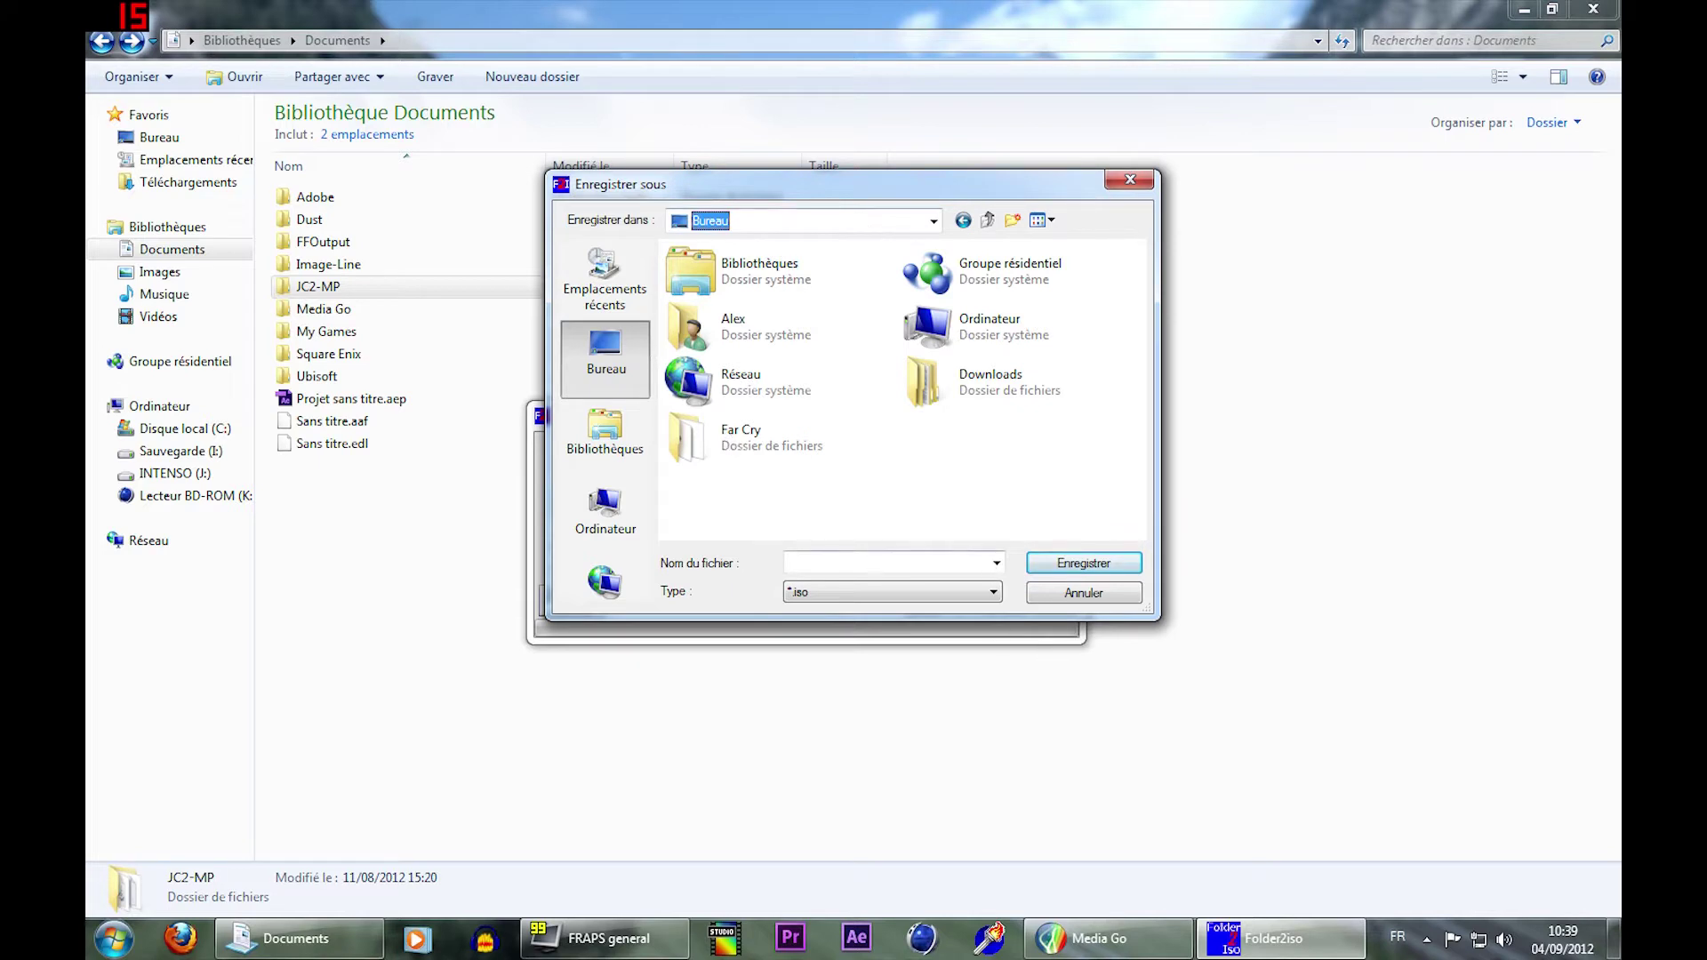
left_click(879, 560)
type("J")
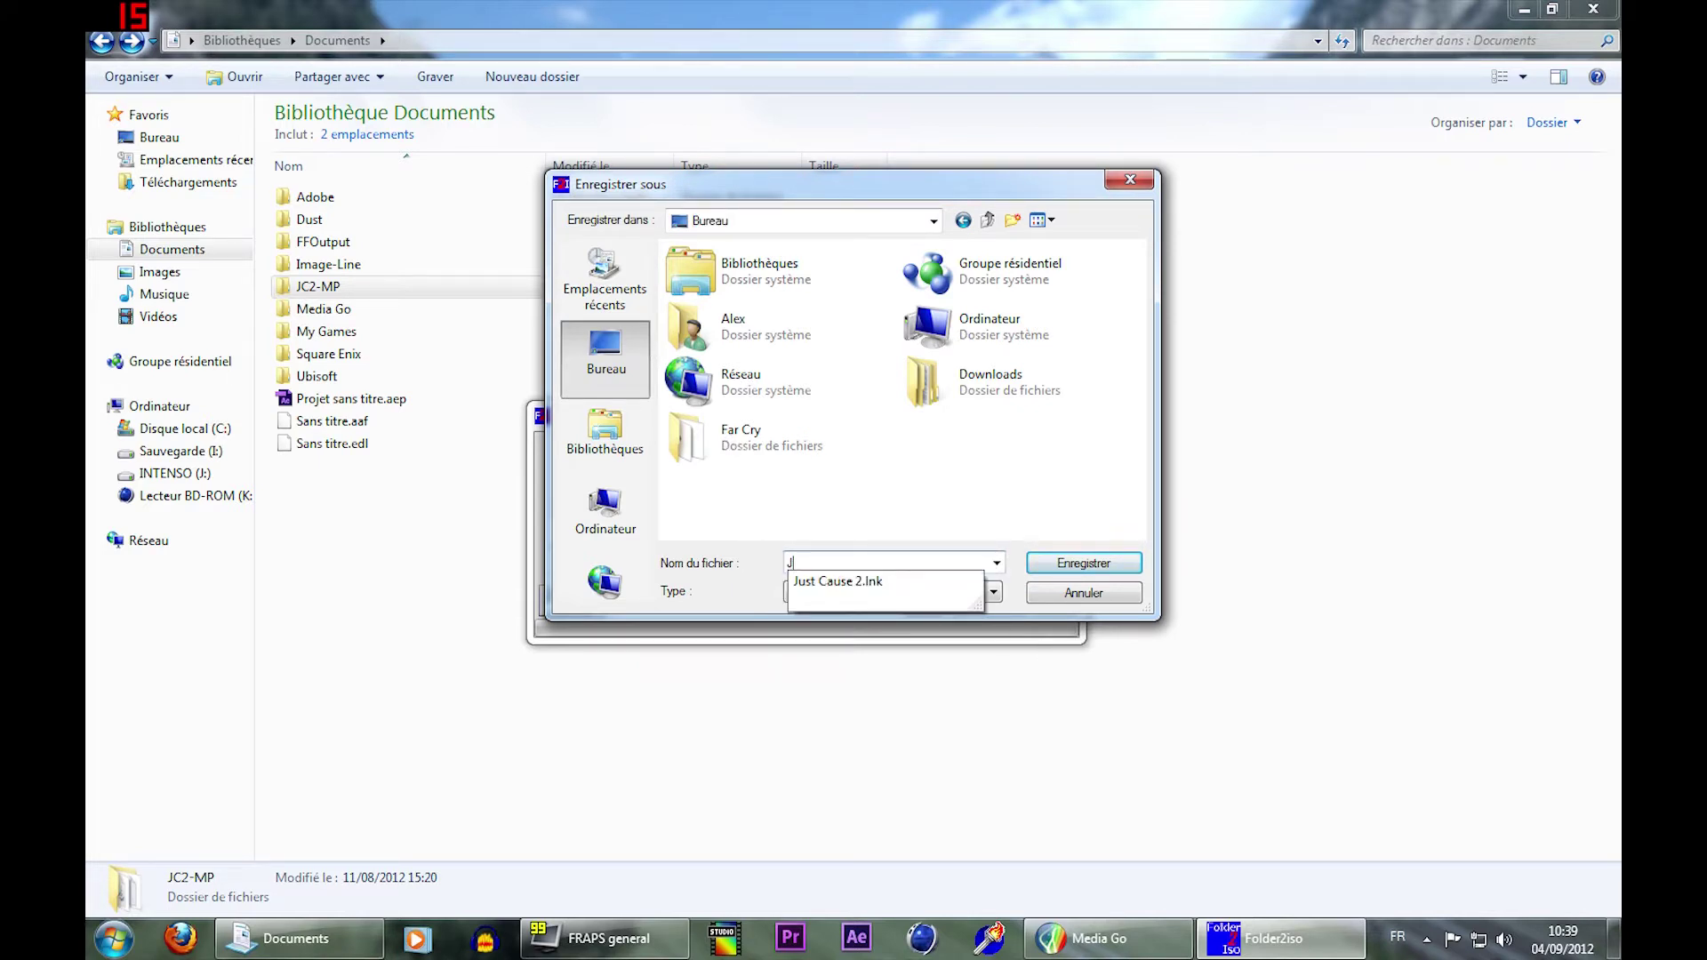
type("c mu")
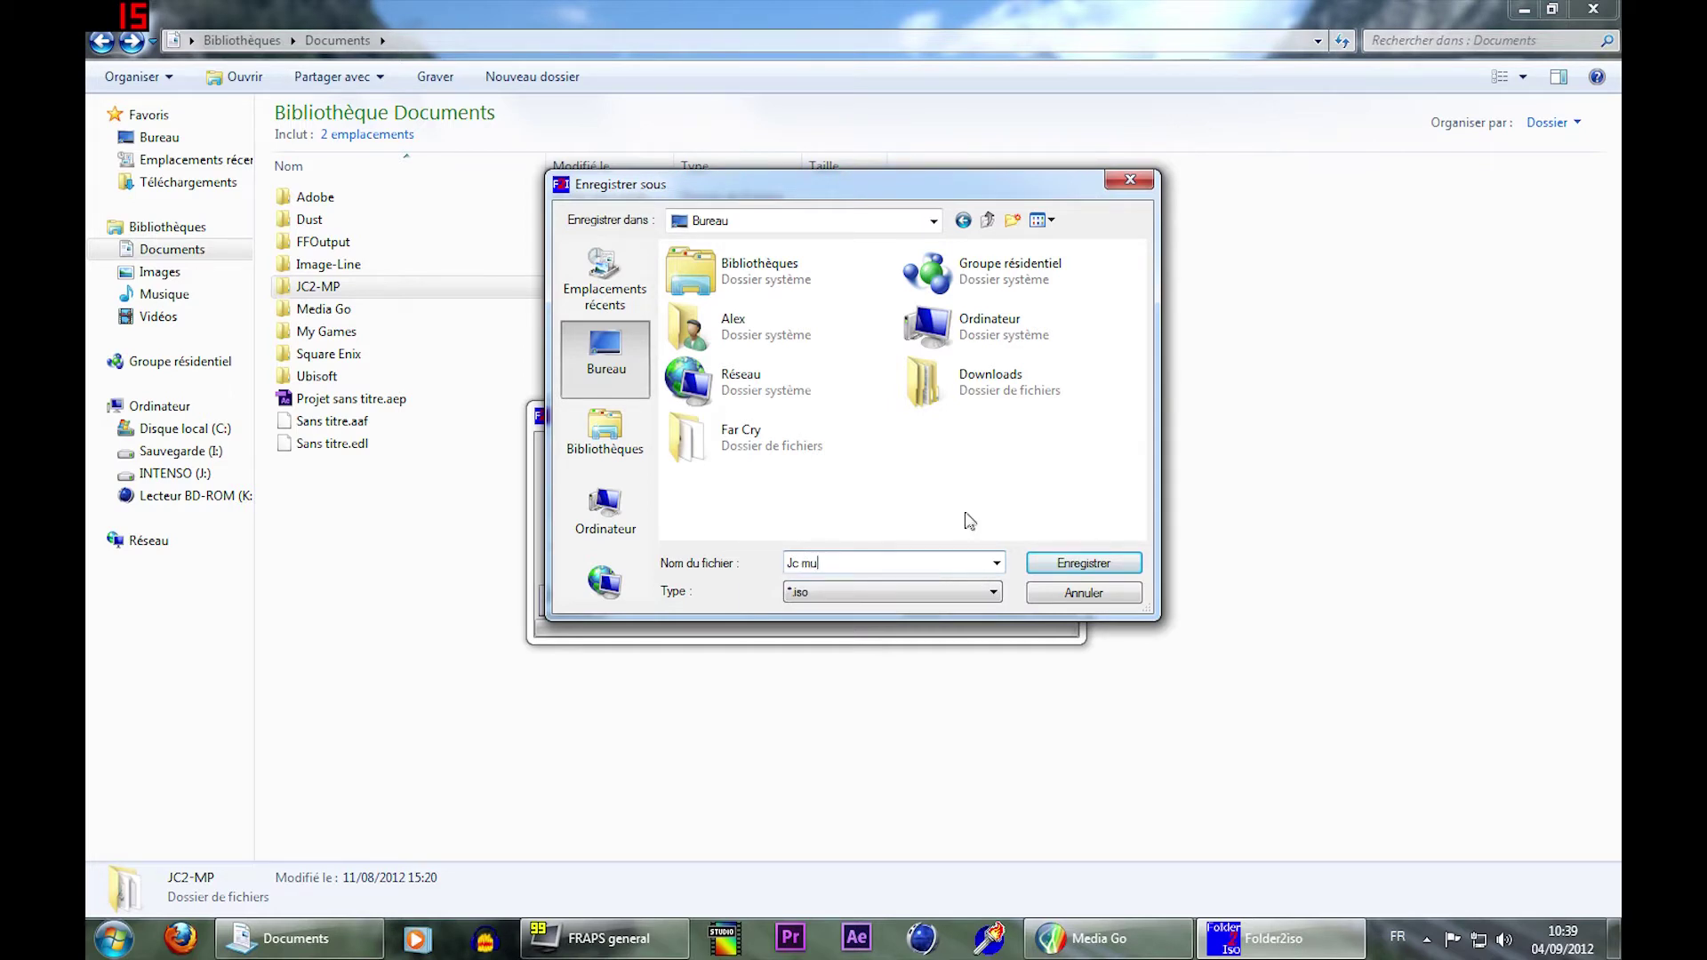
left_click(1080, 562)
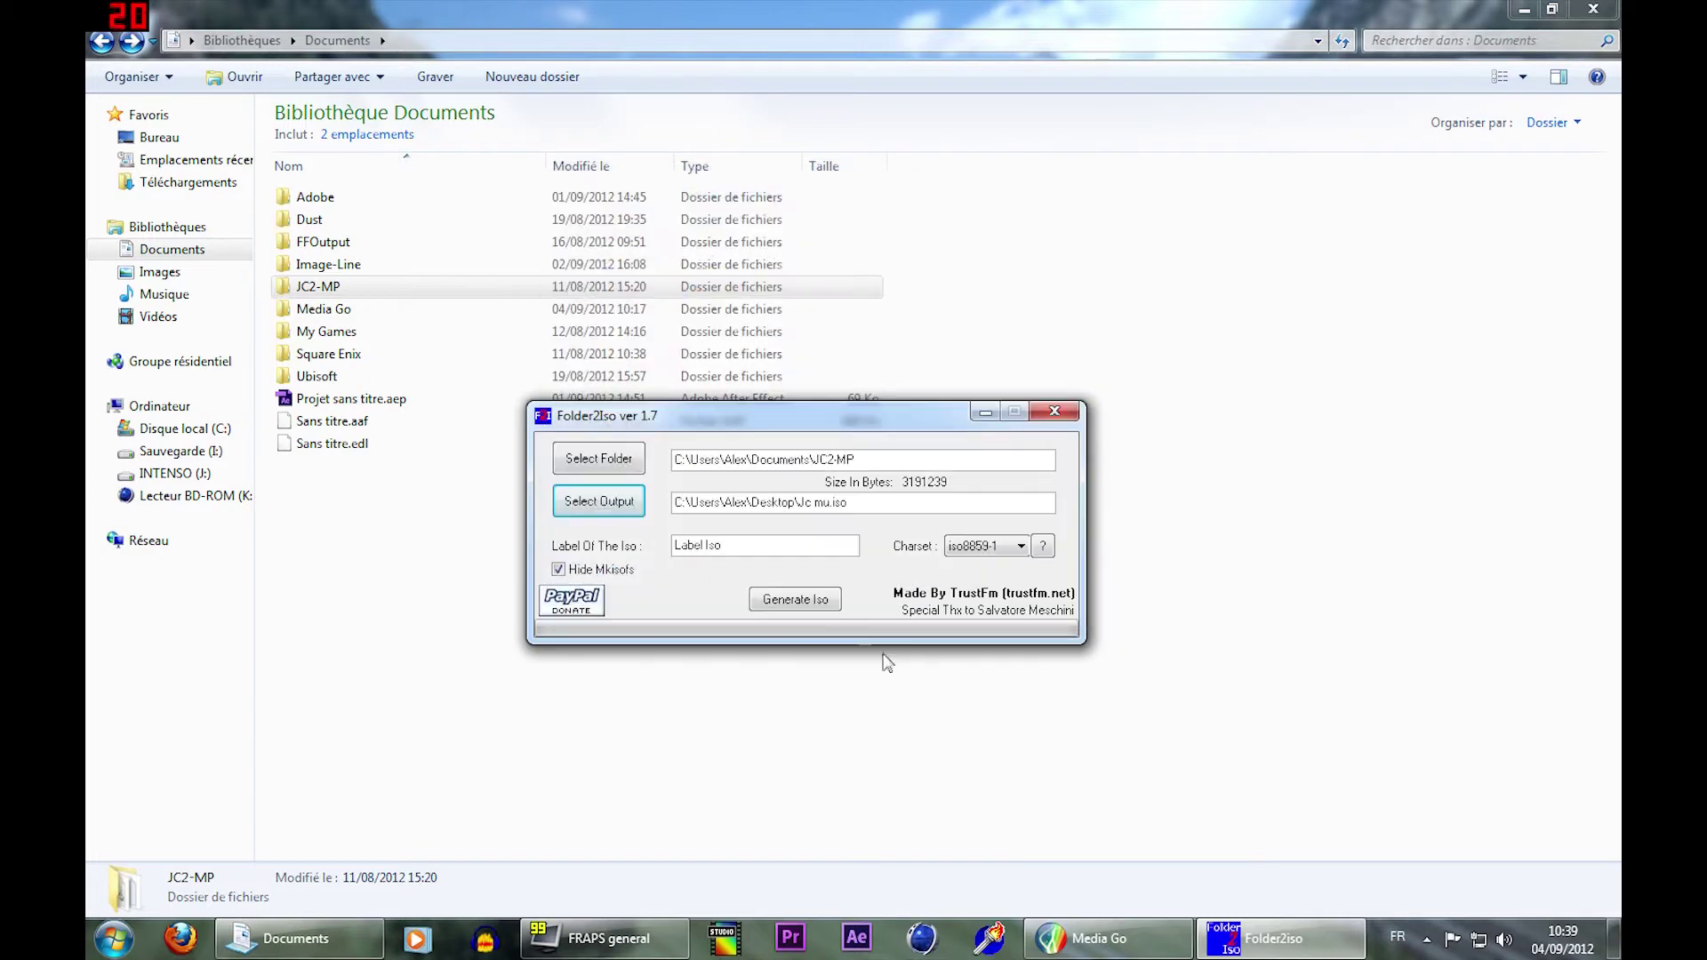
Generate the ISO image, dismiss the completion message, and minimize the Folder2Iso window
left_click(787, 600)
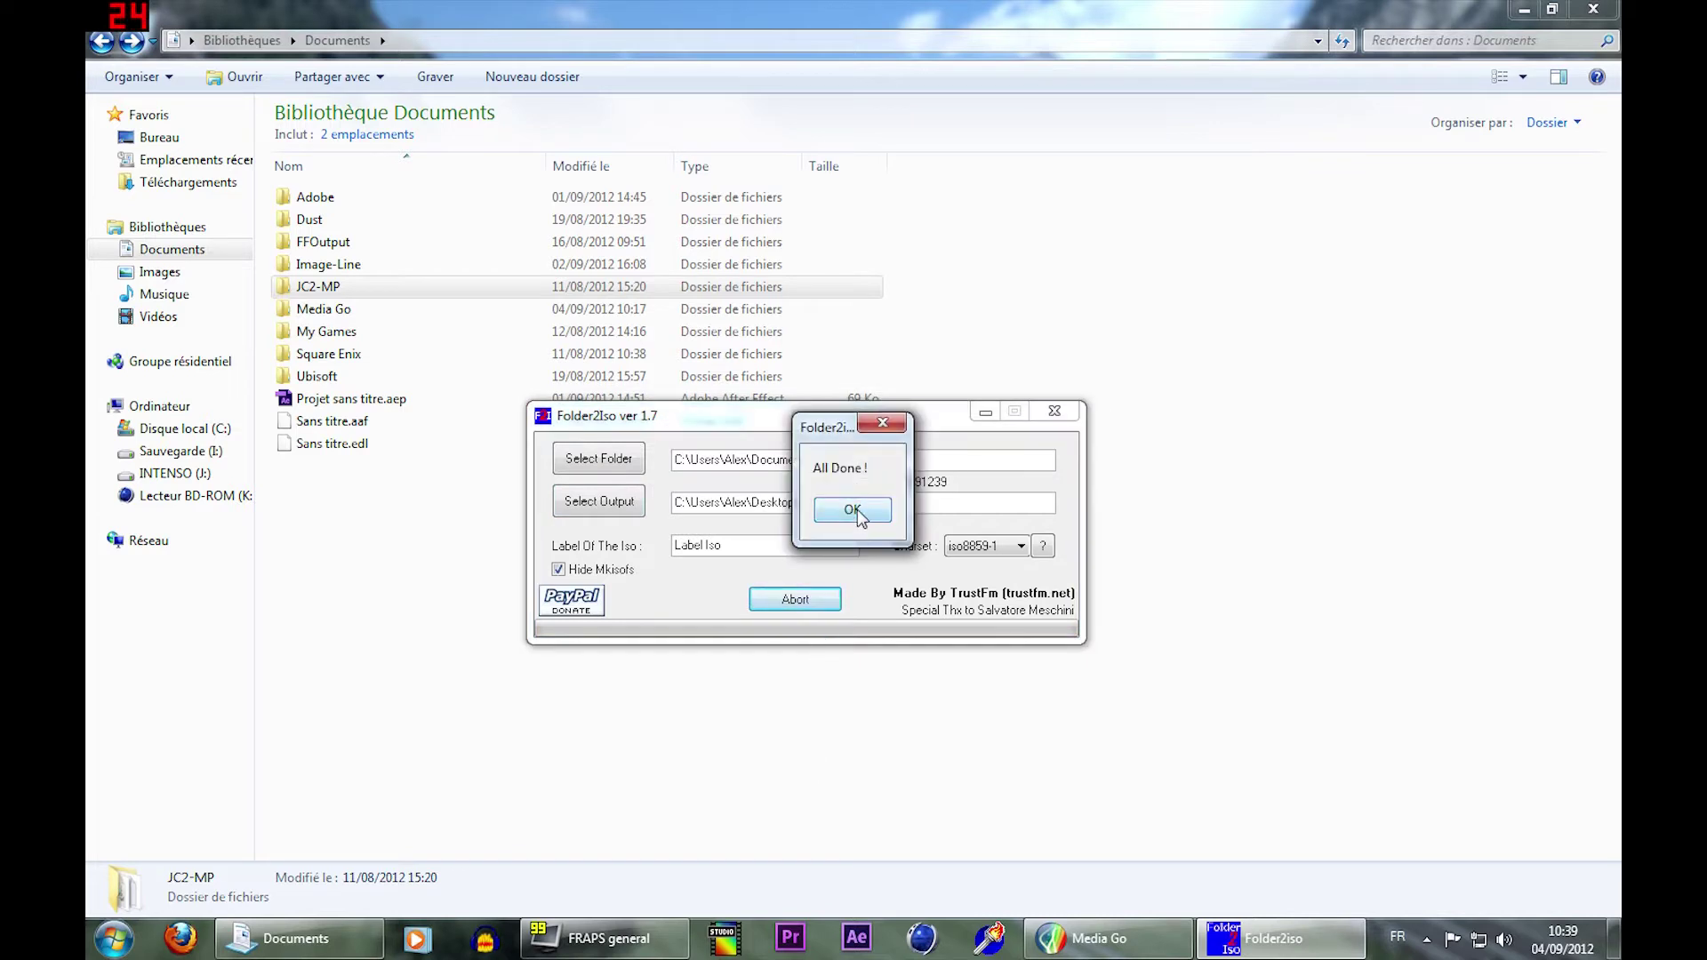
left_click(852, 511)
left_click(985, 412)
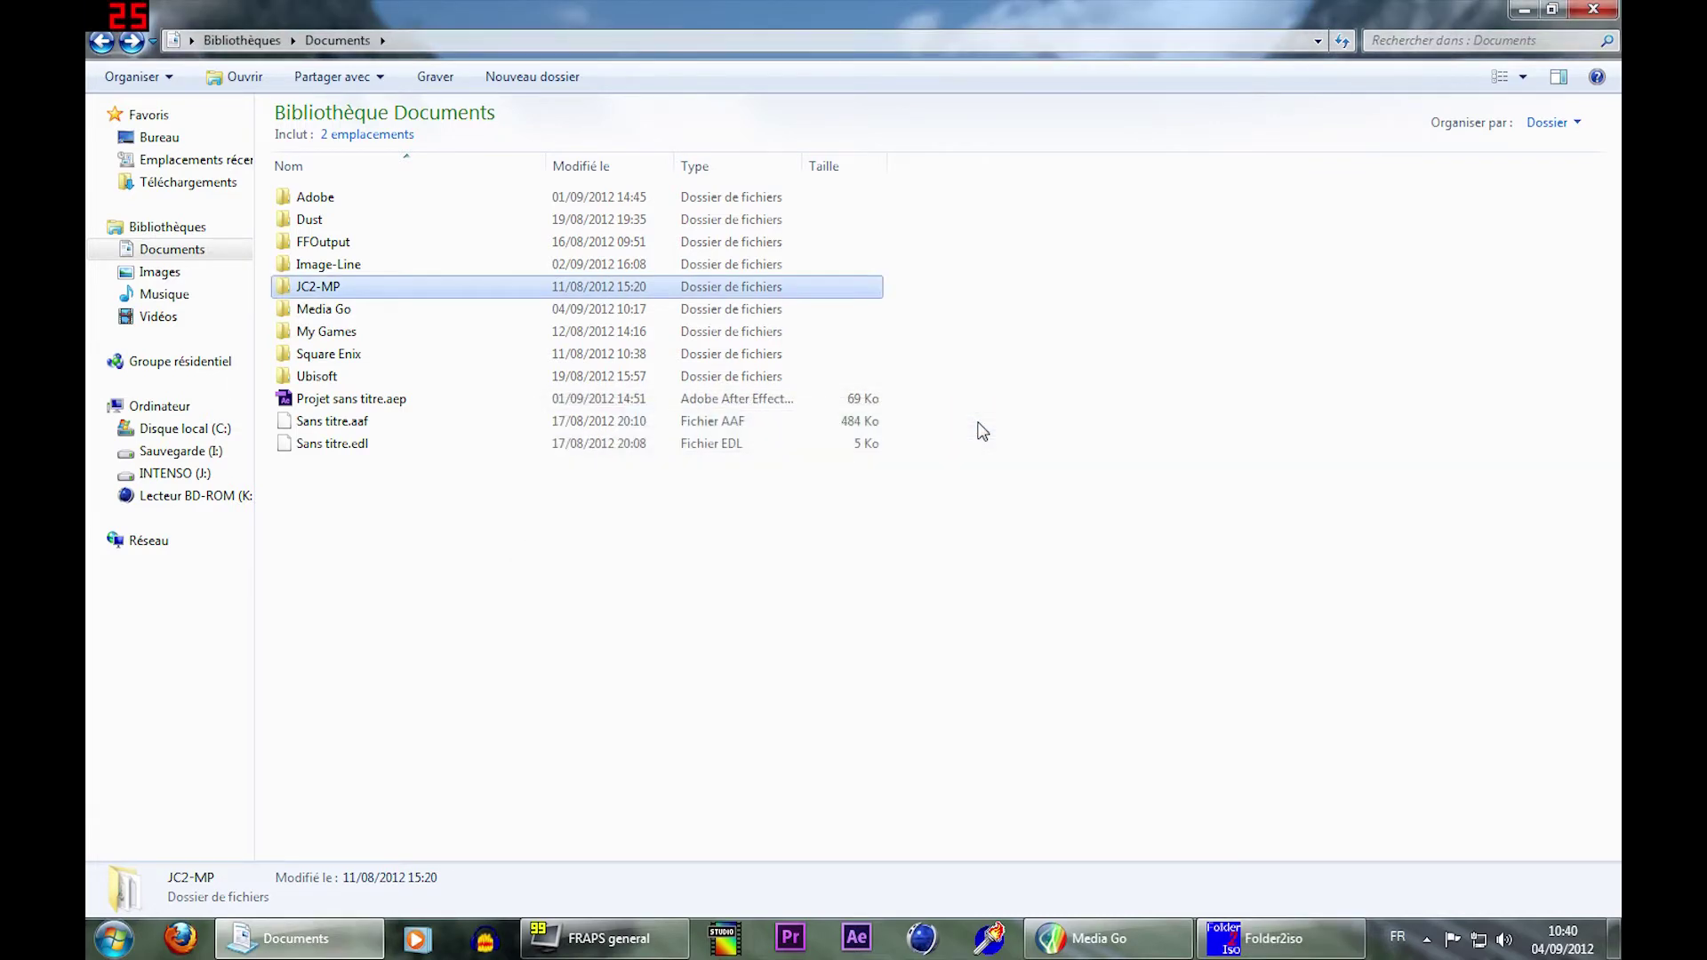
Minimize the Explorer window and move the Jc mu.iso file to the free desktop spot below the Aujourd'hui.jpg icon
left_click(1524, 9)
left_click_drag(136, 717, 880, 708)
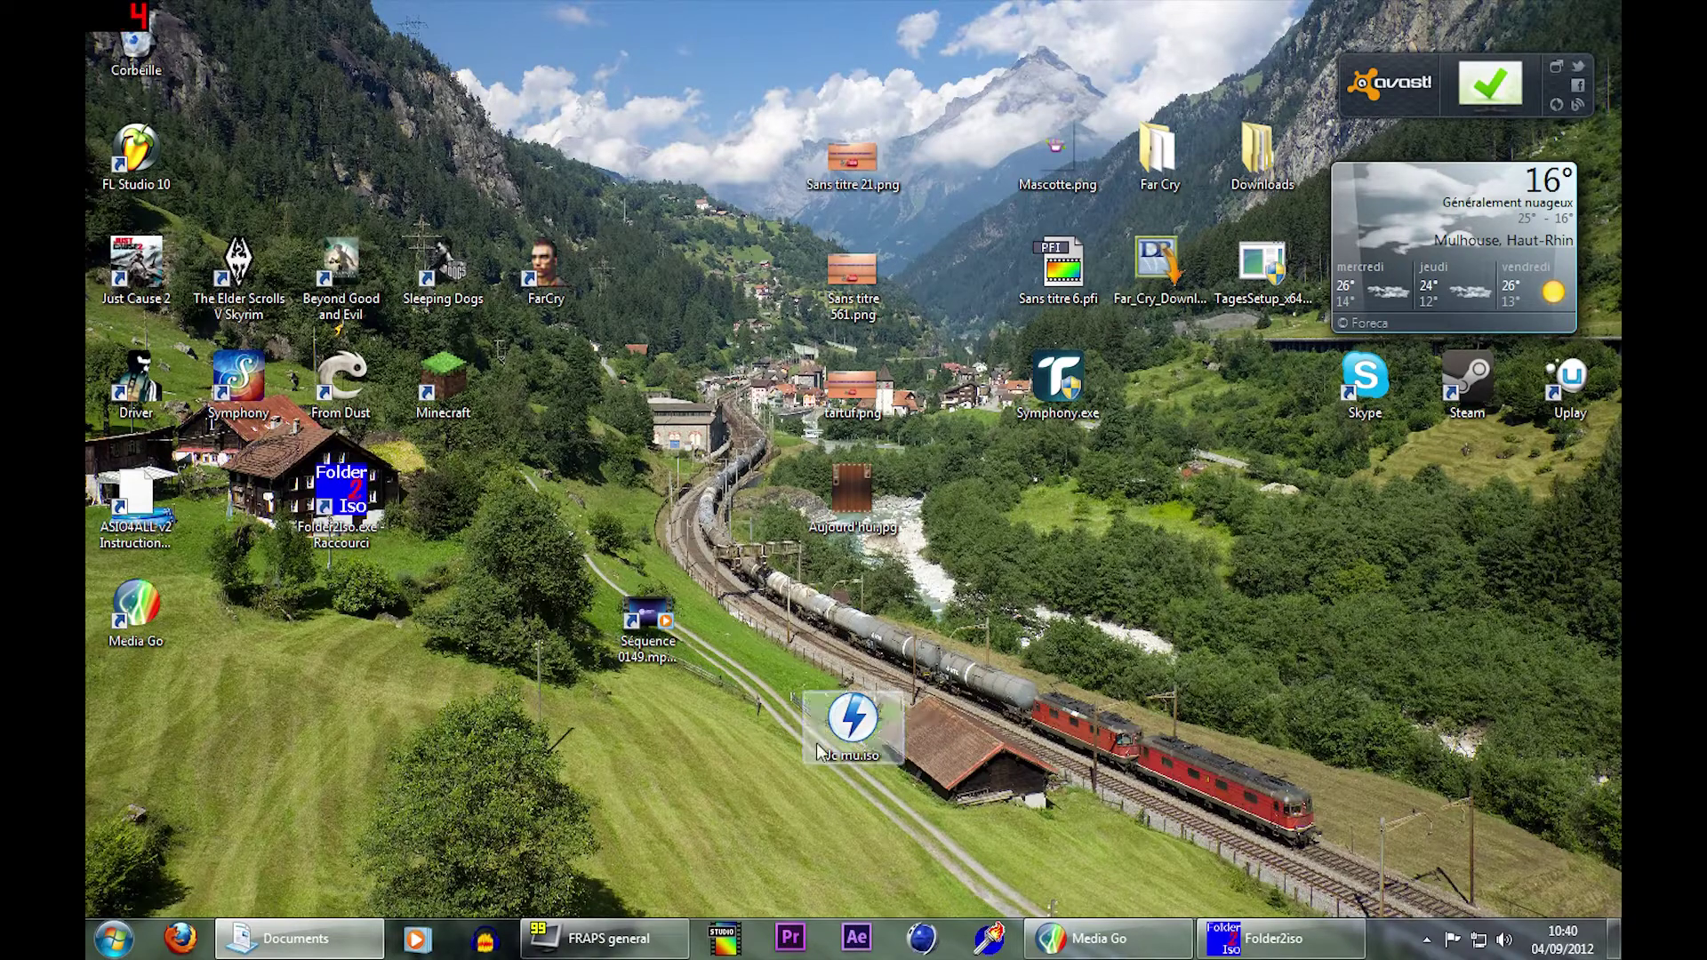
Examine the files of the disc image in the BD-ROM drive (K:) in Windows Explorer and close the window
left_click(297, 938)
left_click(205, 495)
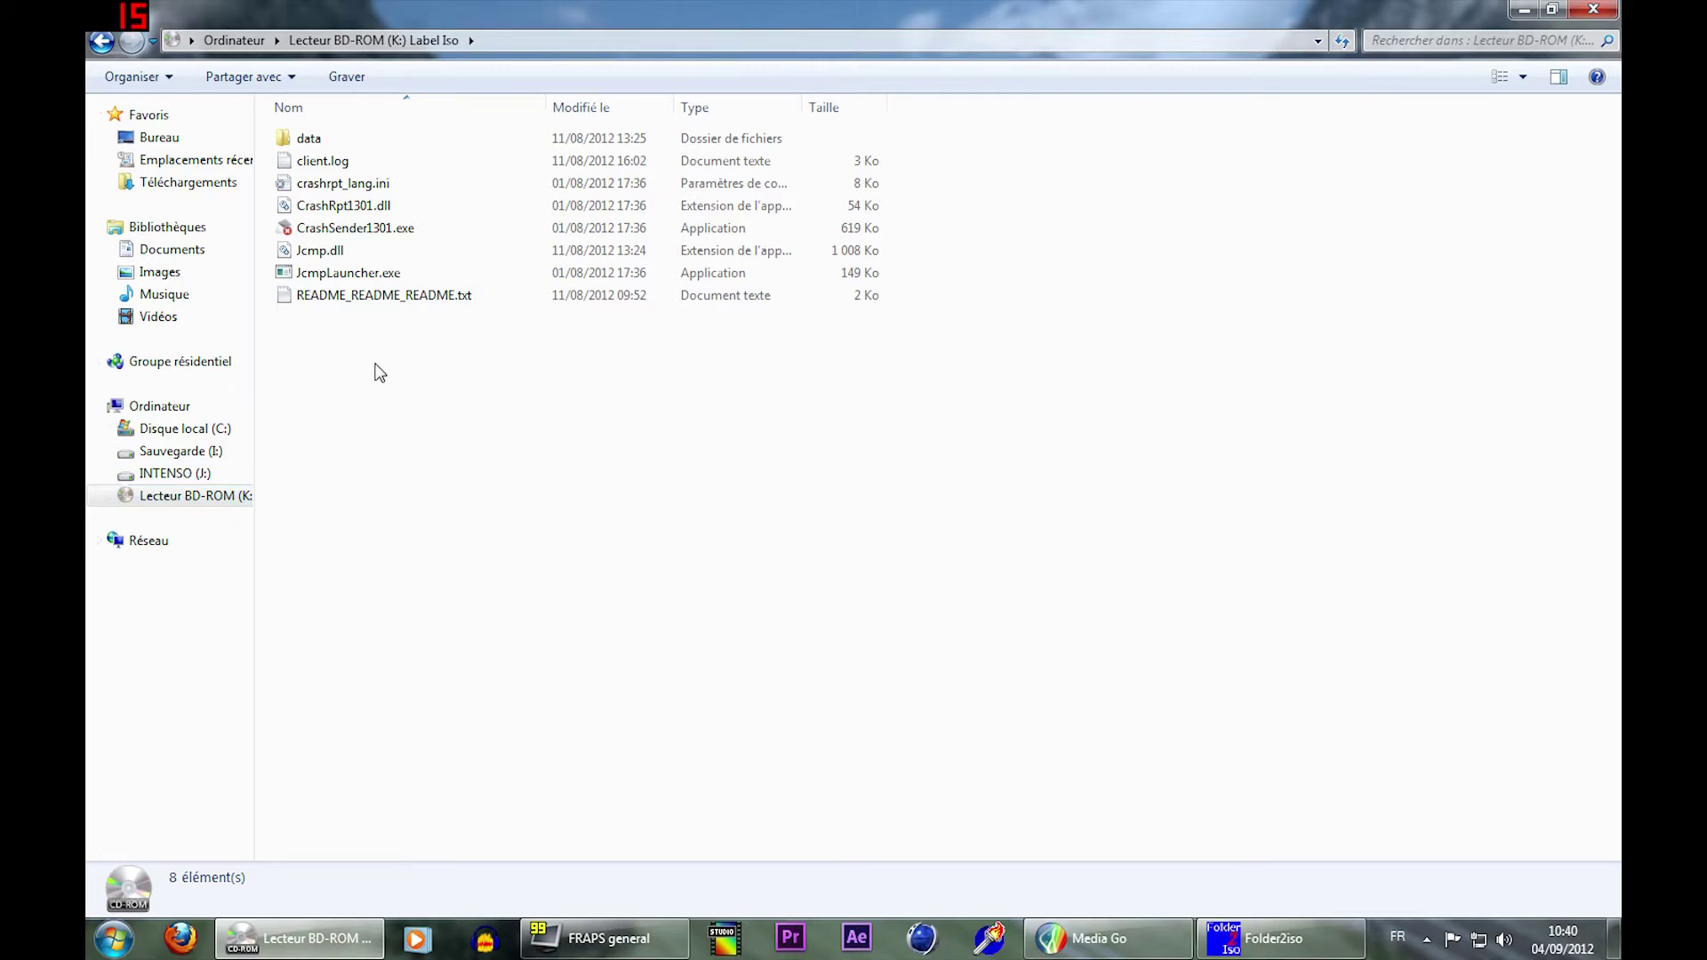
left_click(1594, 9)
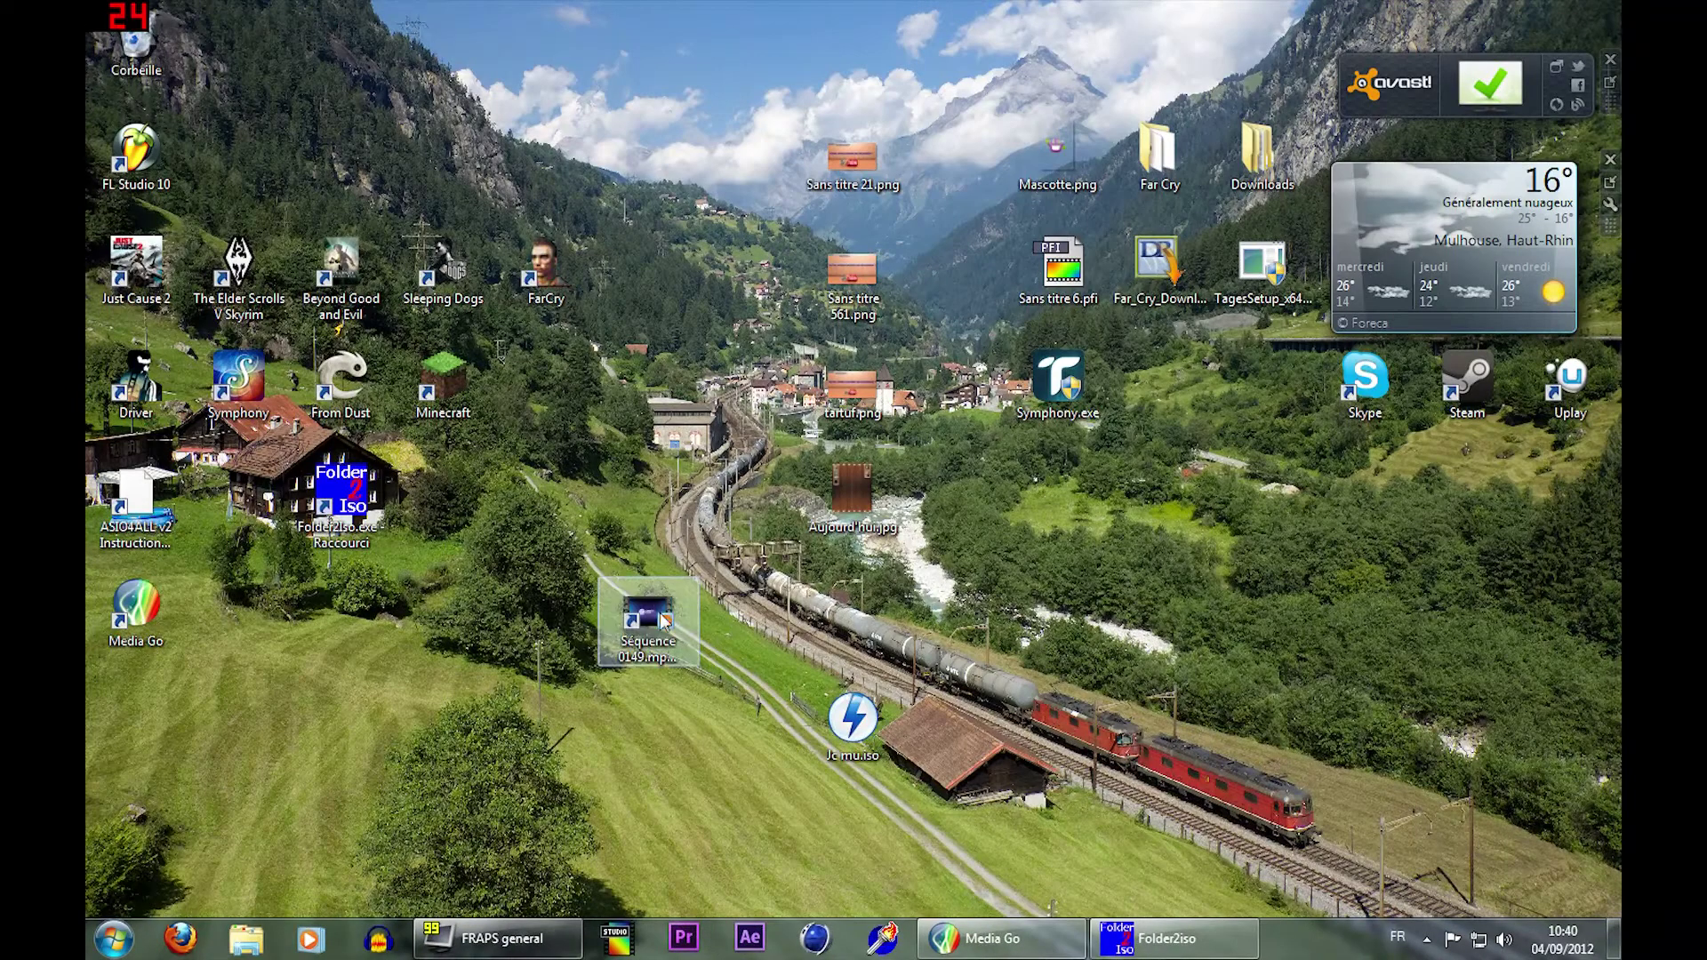
Switch to Firefox, search the web for "folder 2 iso" and open the Folder2Iso Main Page (Official Page) result
left_click(179, 941)
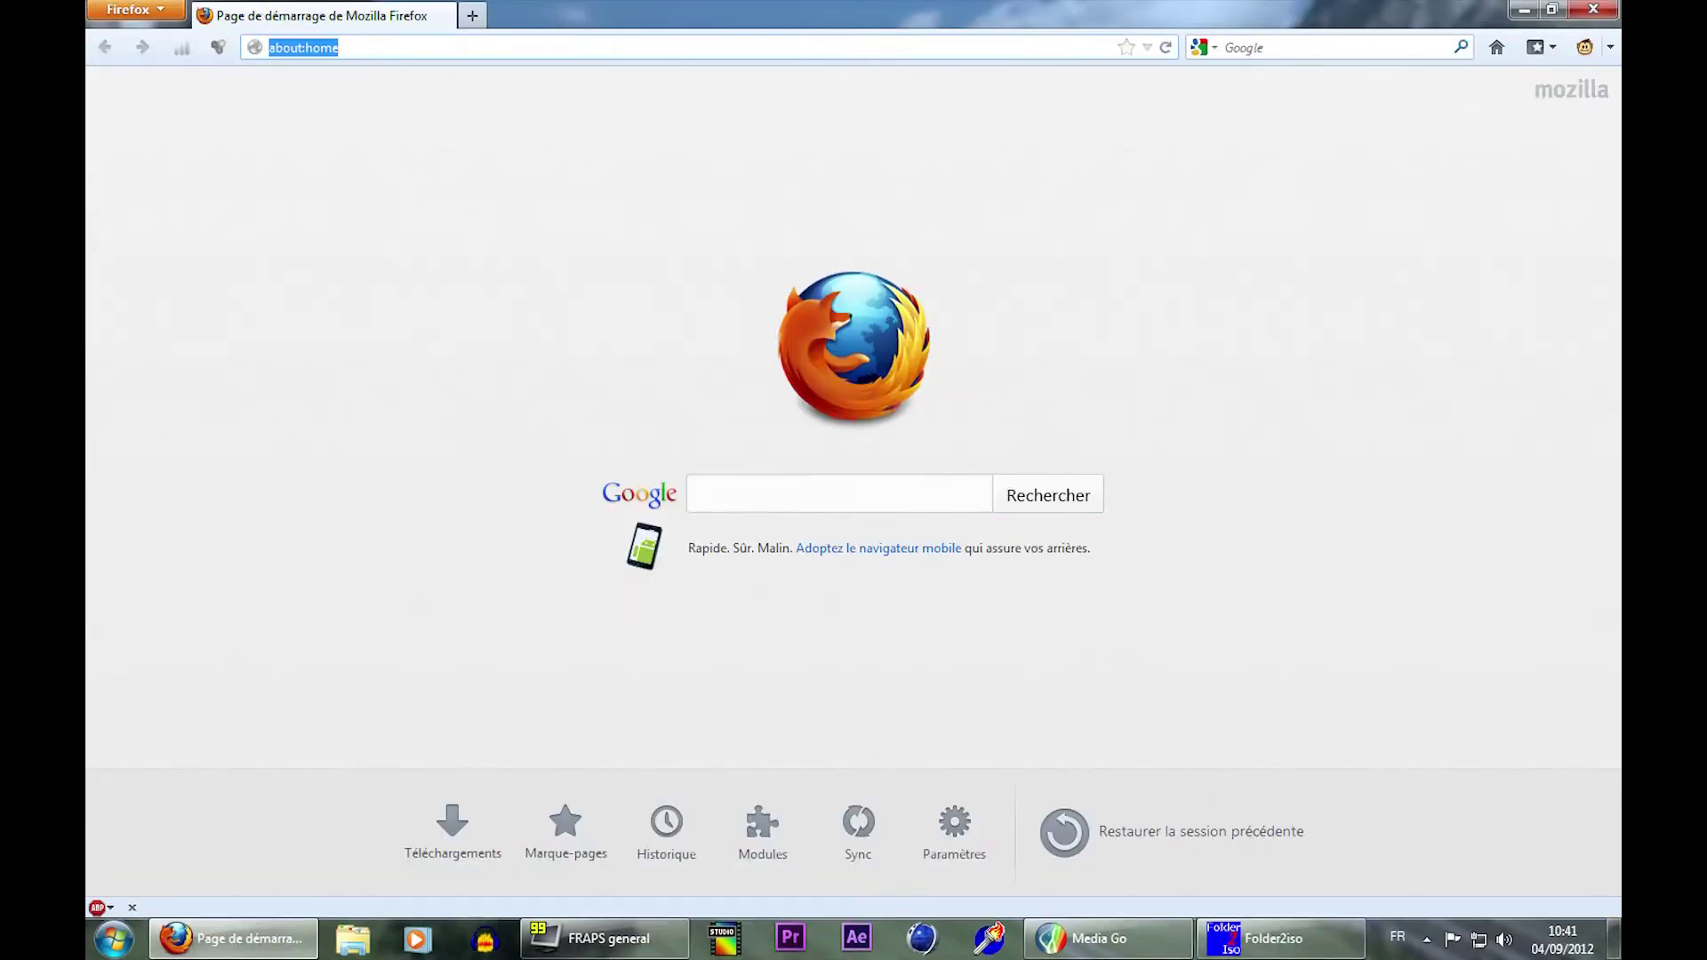
type("folder")
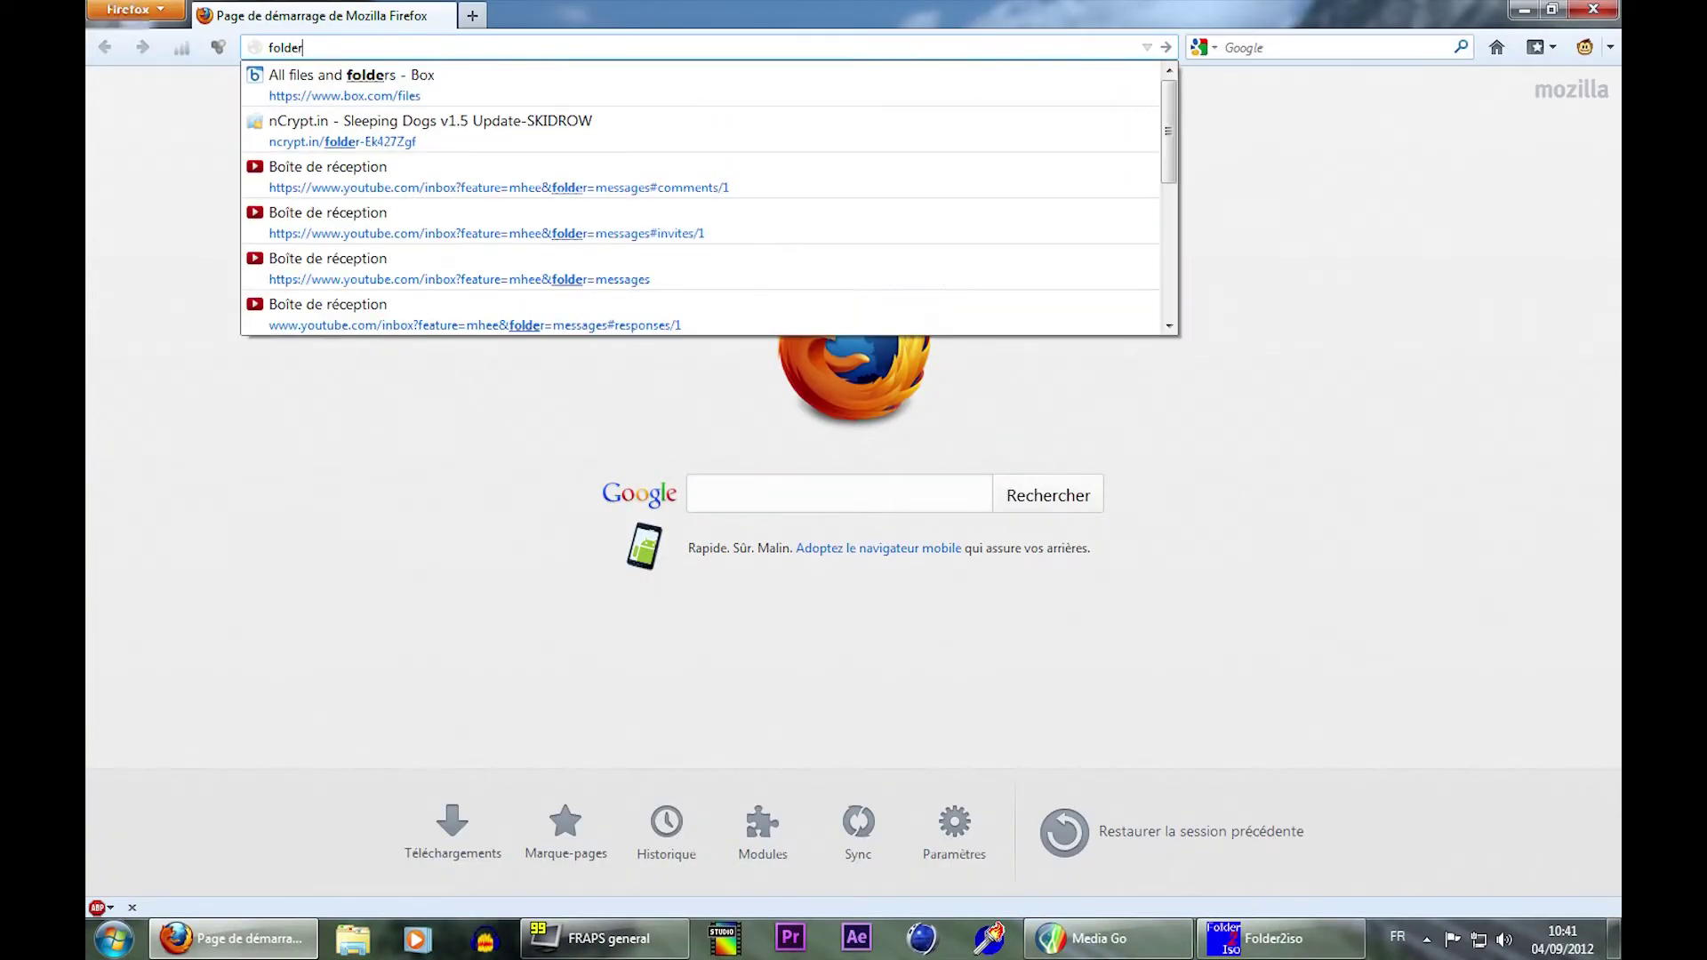
type(" 2 iso")
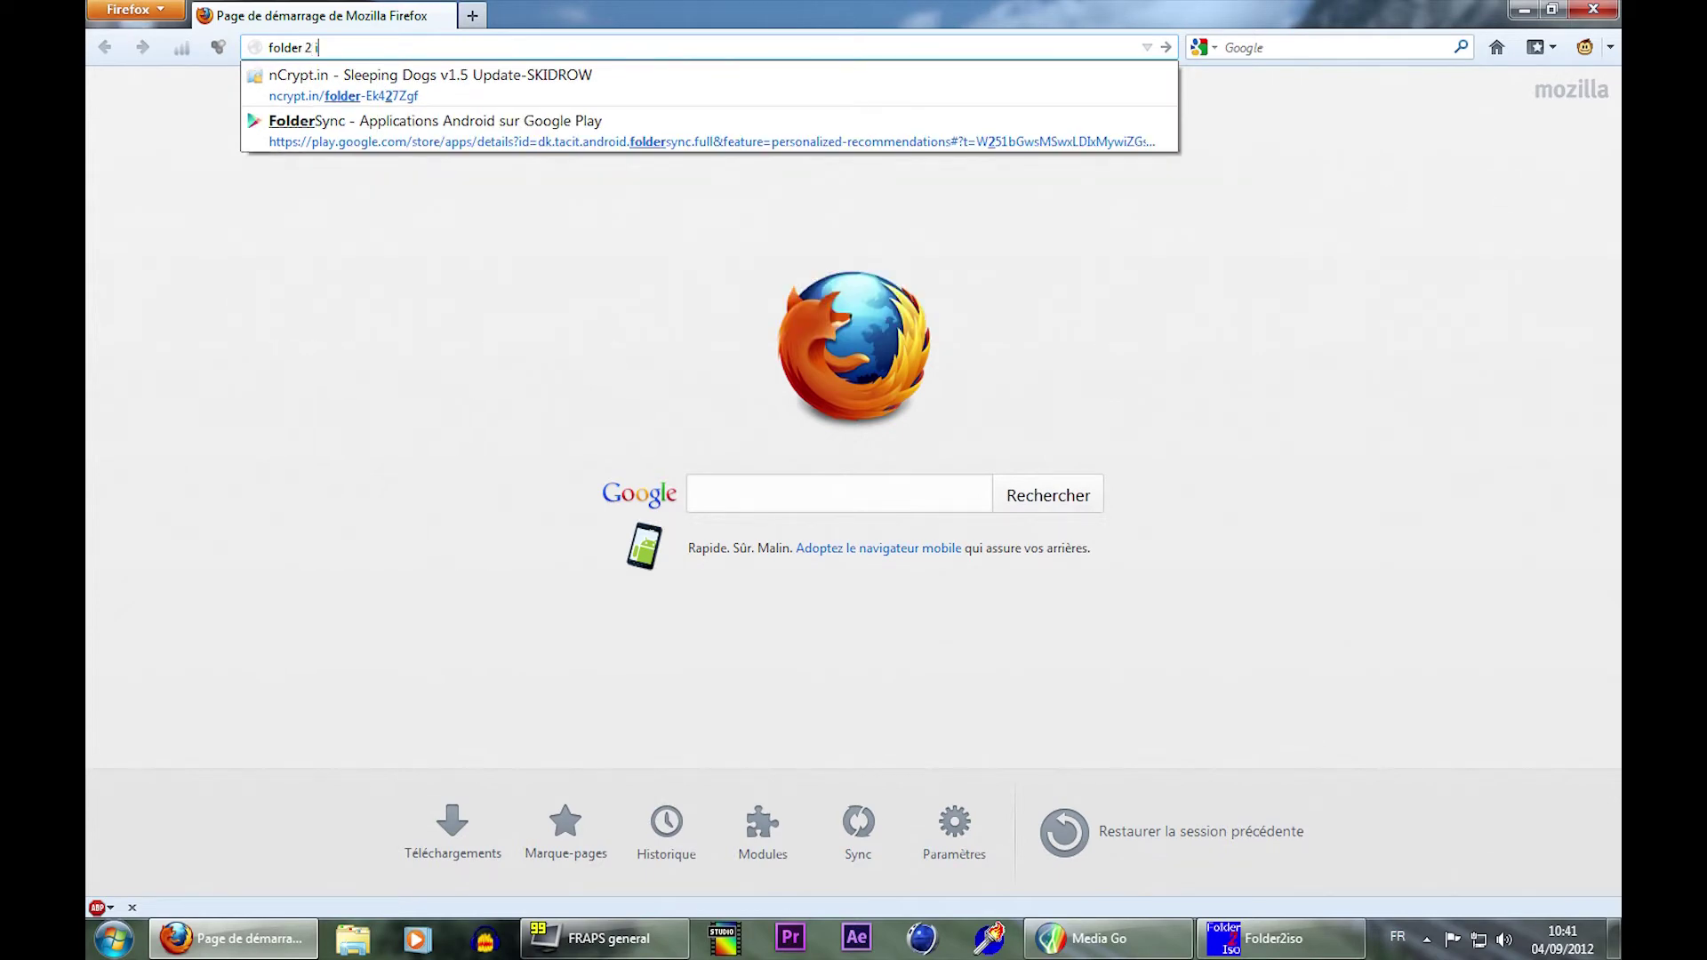
key("Return")
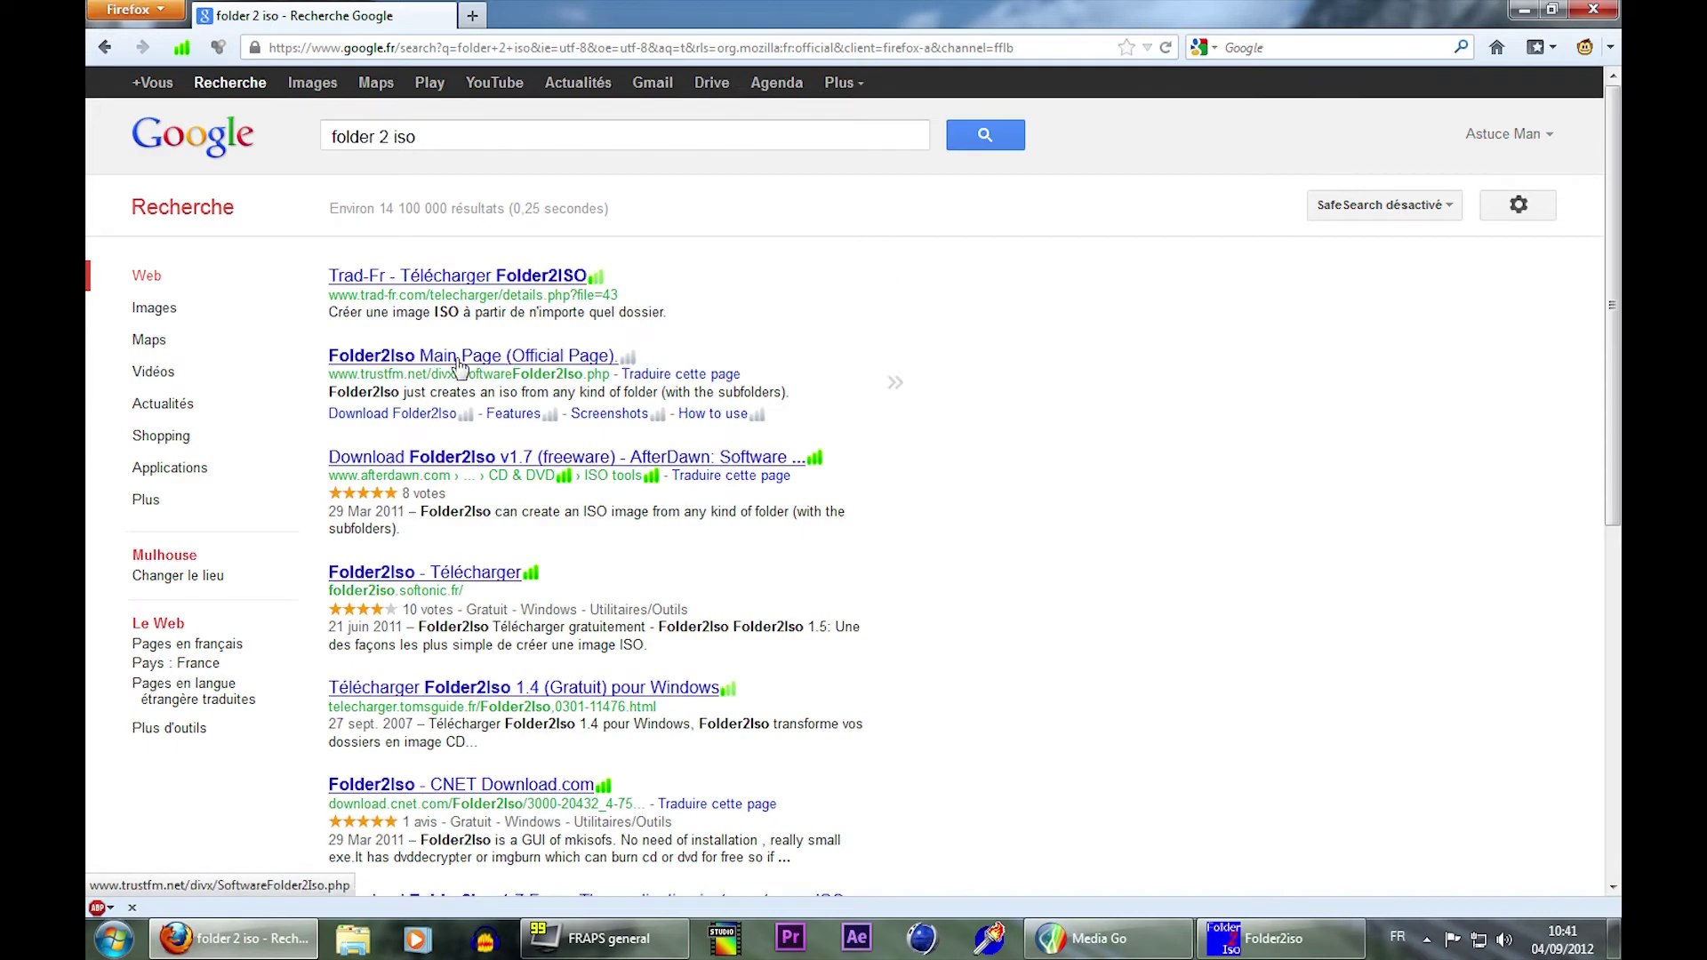
left_click(460, 357)
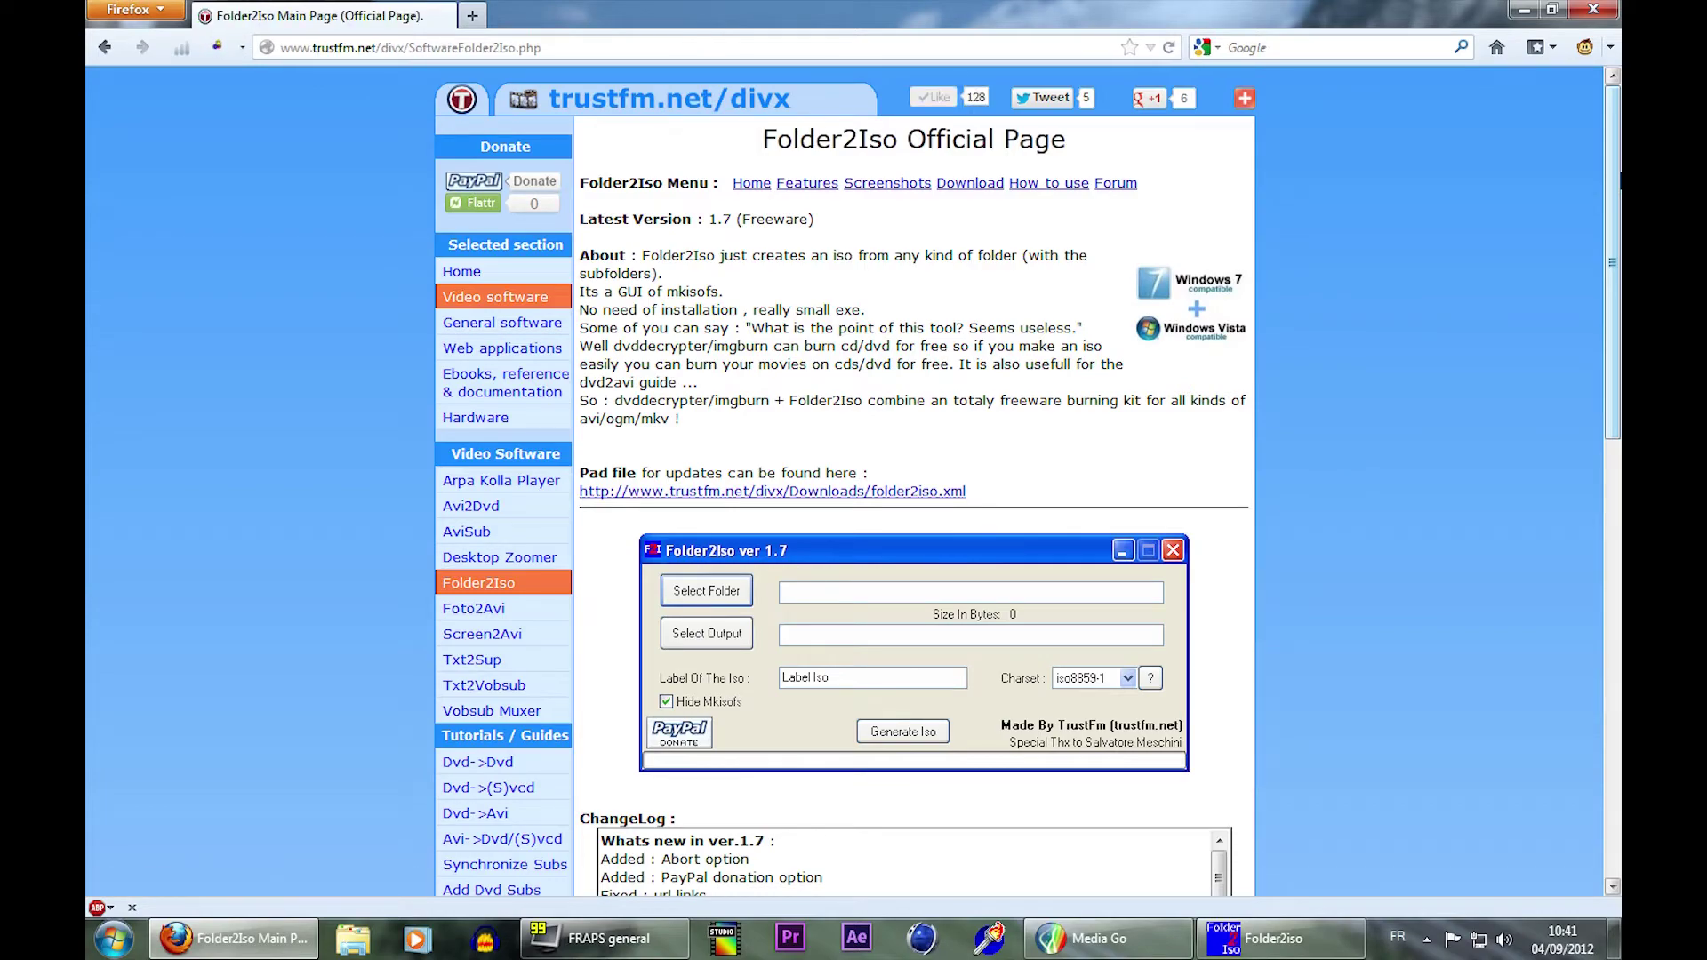
Look through the Folder2Iso official page, from its description to the changelog, for a download link
scroll(854, 480, "down", 4)
scroll(853, 480, "down", 6)
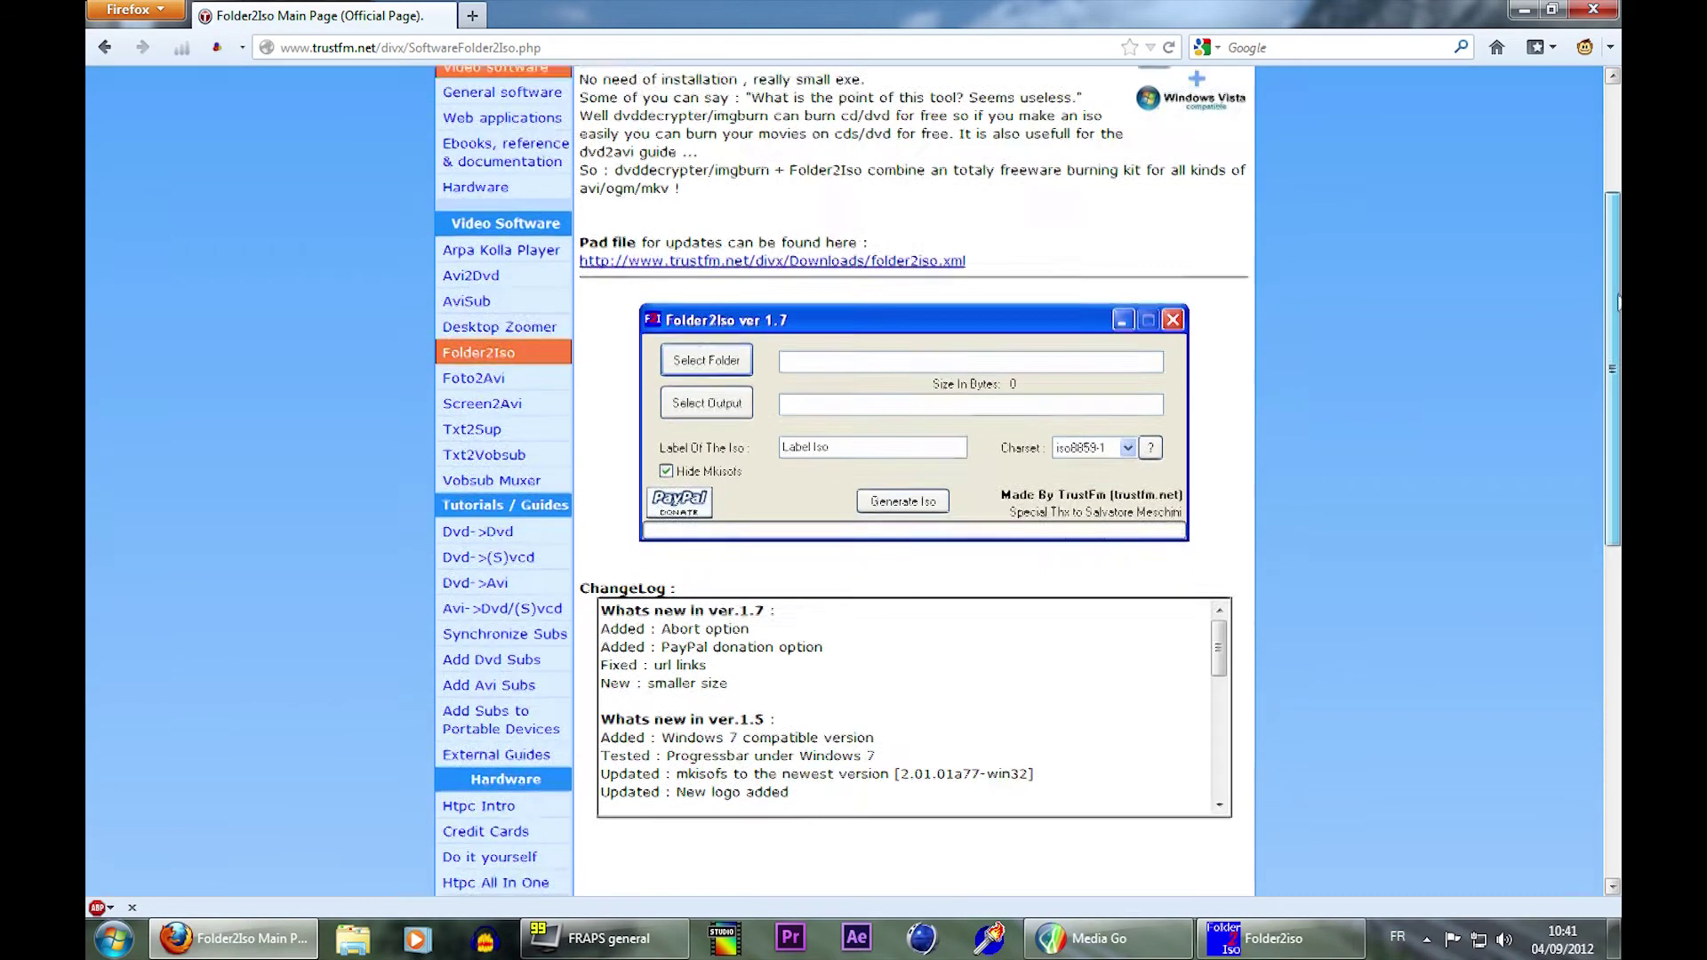
scroll(854, 480, "up", 5)
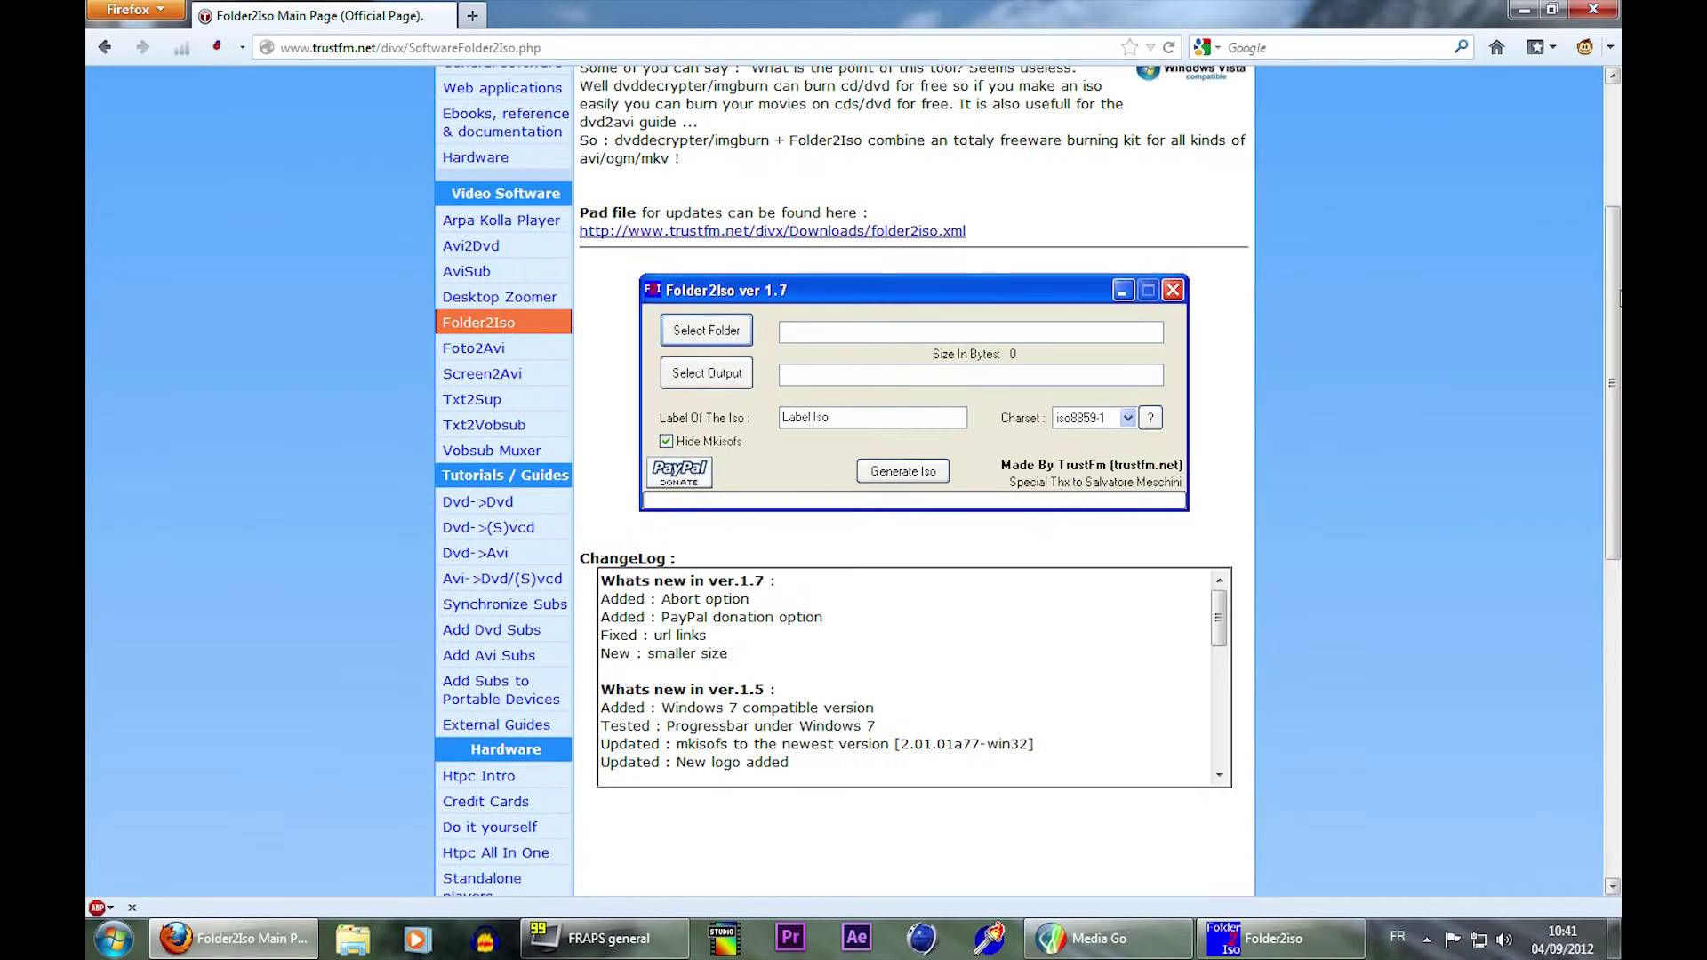
left_click_drag(1609, 436, 1610, 316)
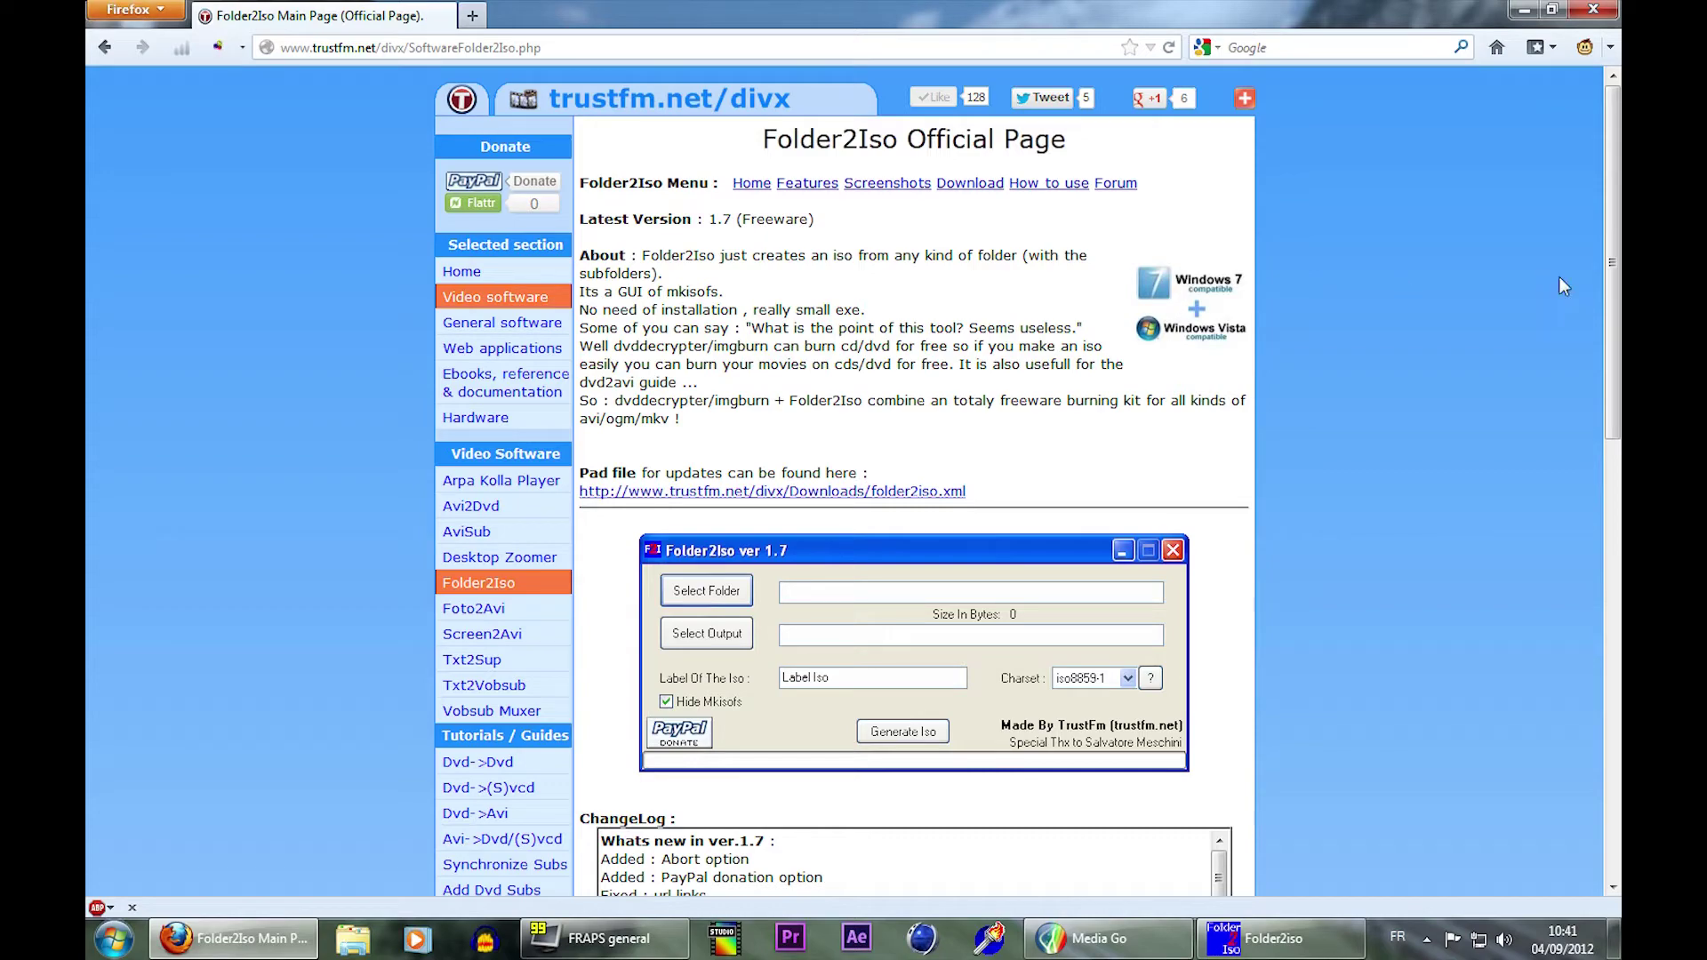
left_click_drag(1612, 267, 1612, 302)
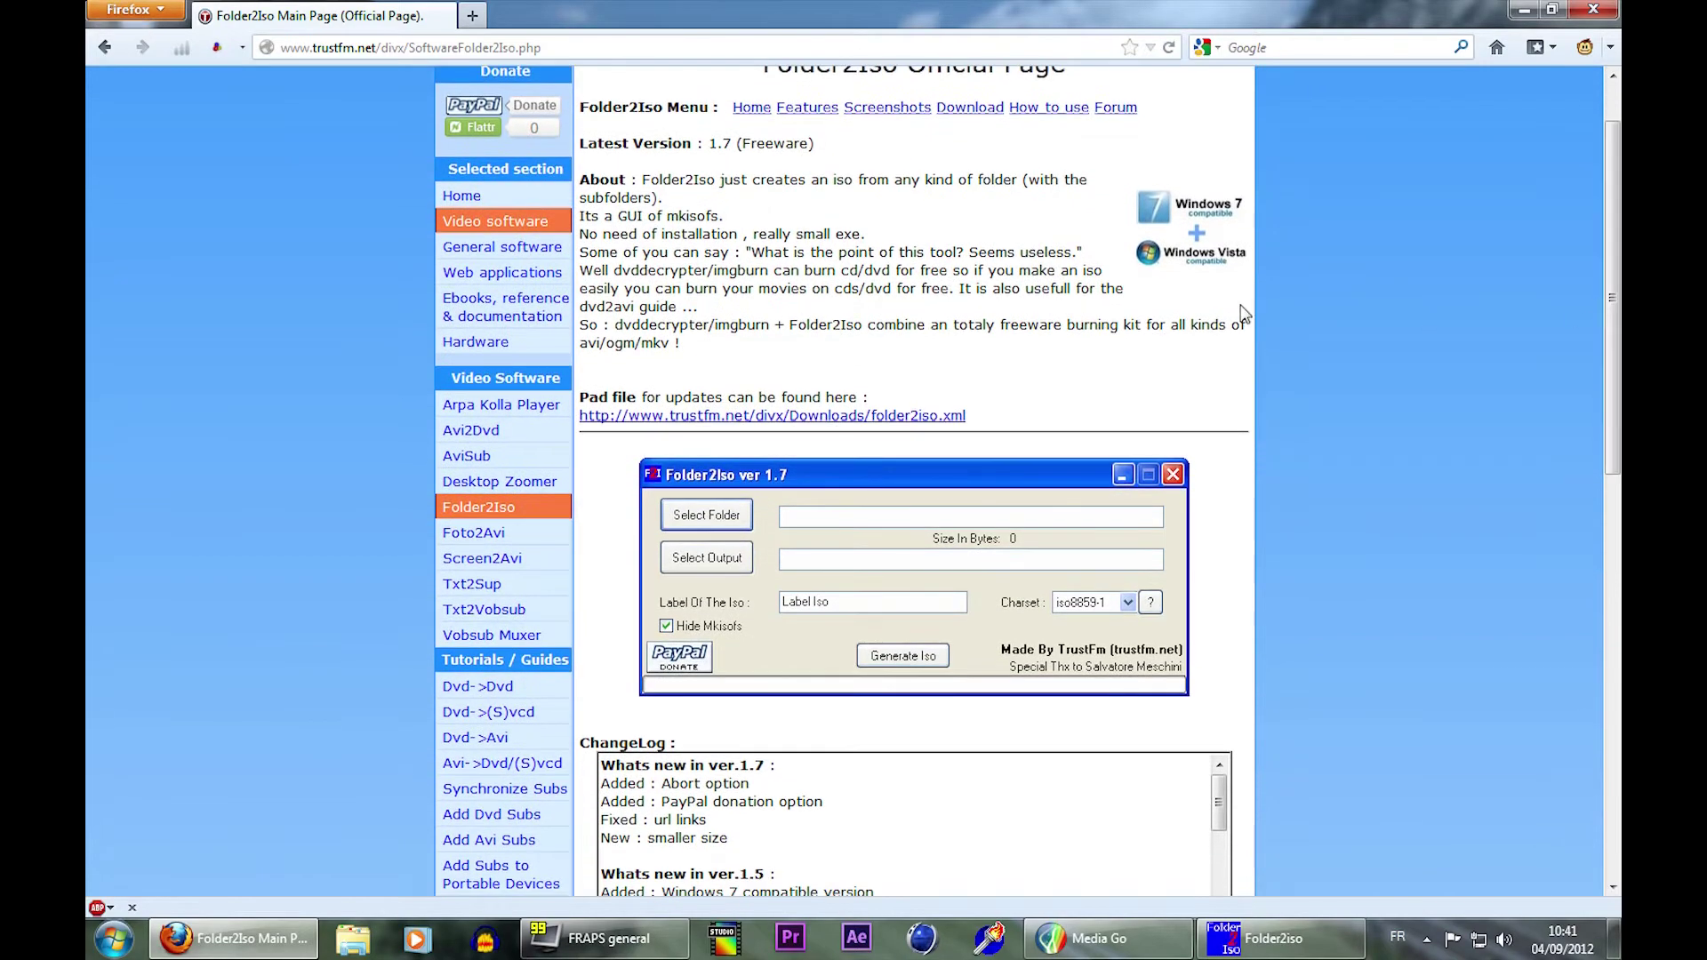
scroll(1619, 374, "up", 1)
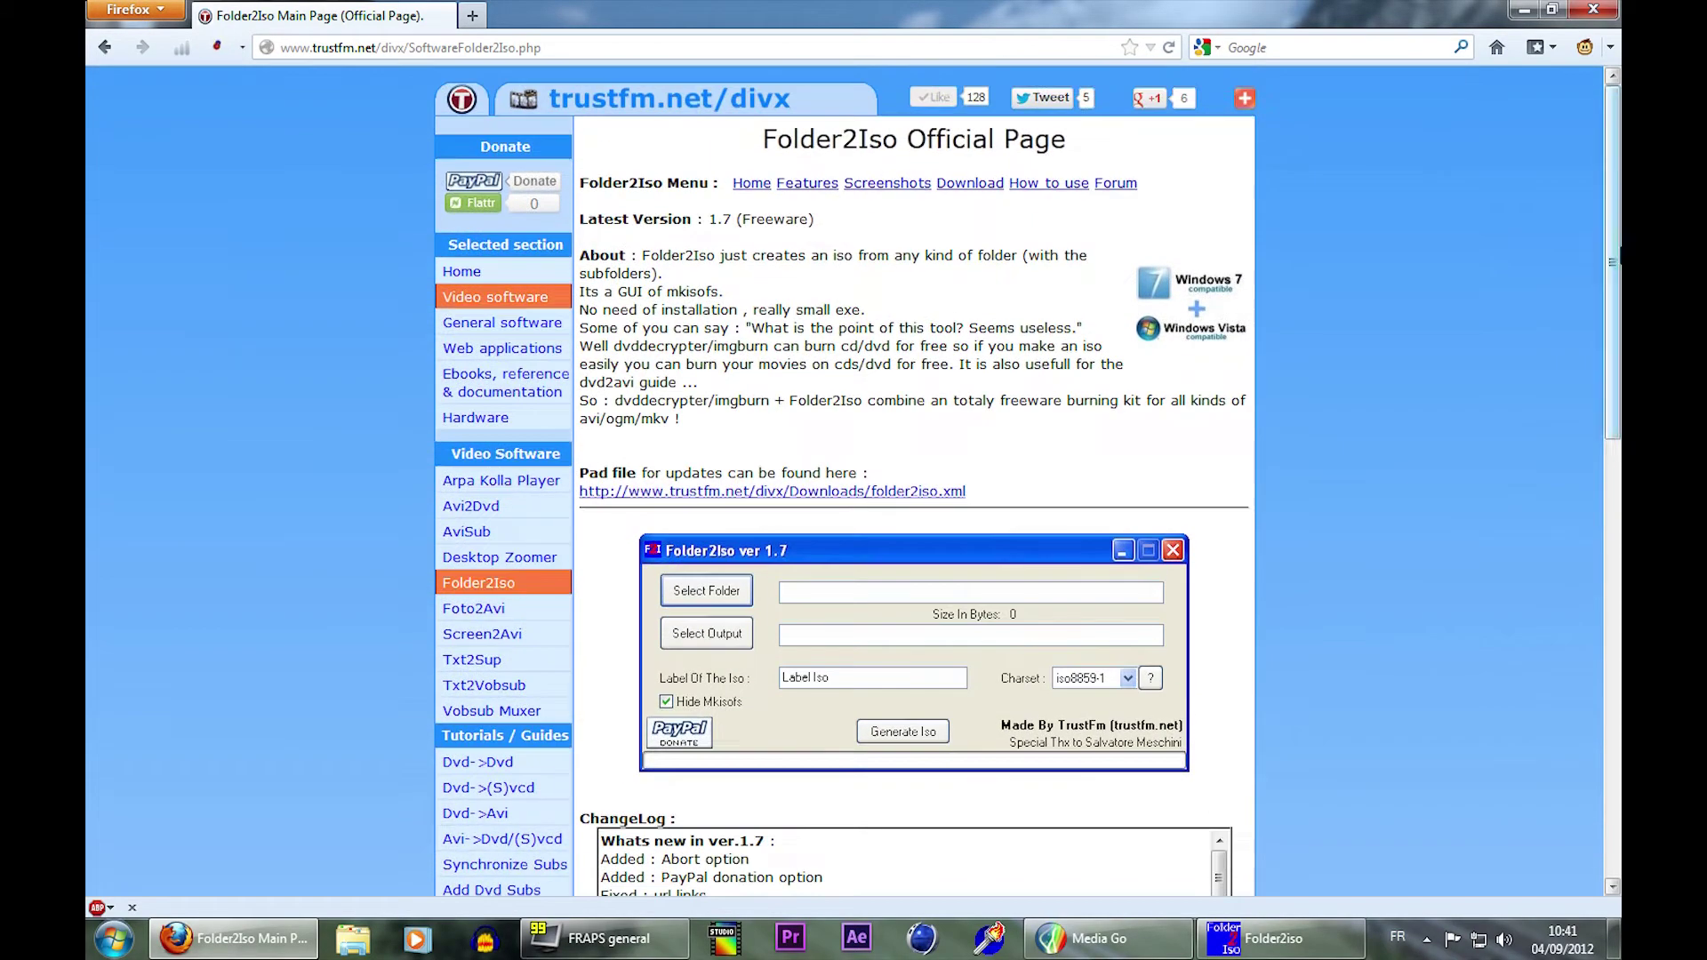
scroll(1151, 507, "down", 8)
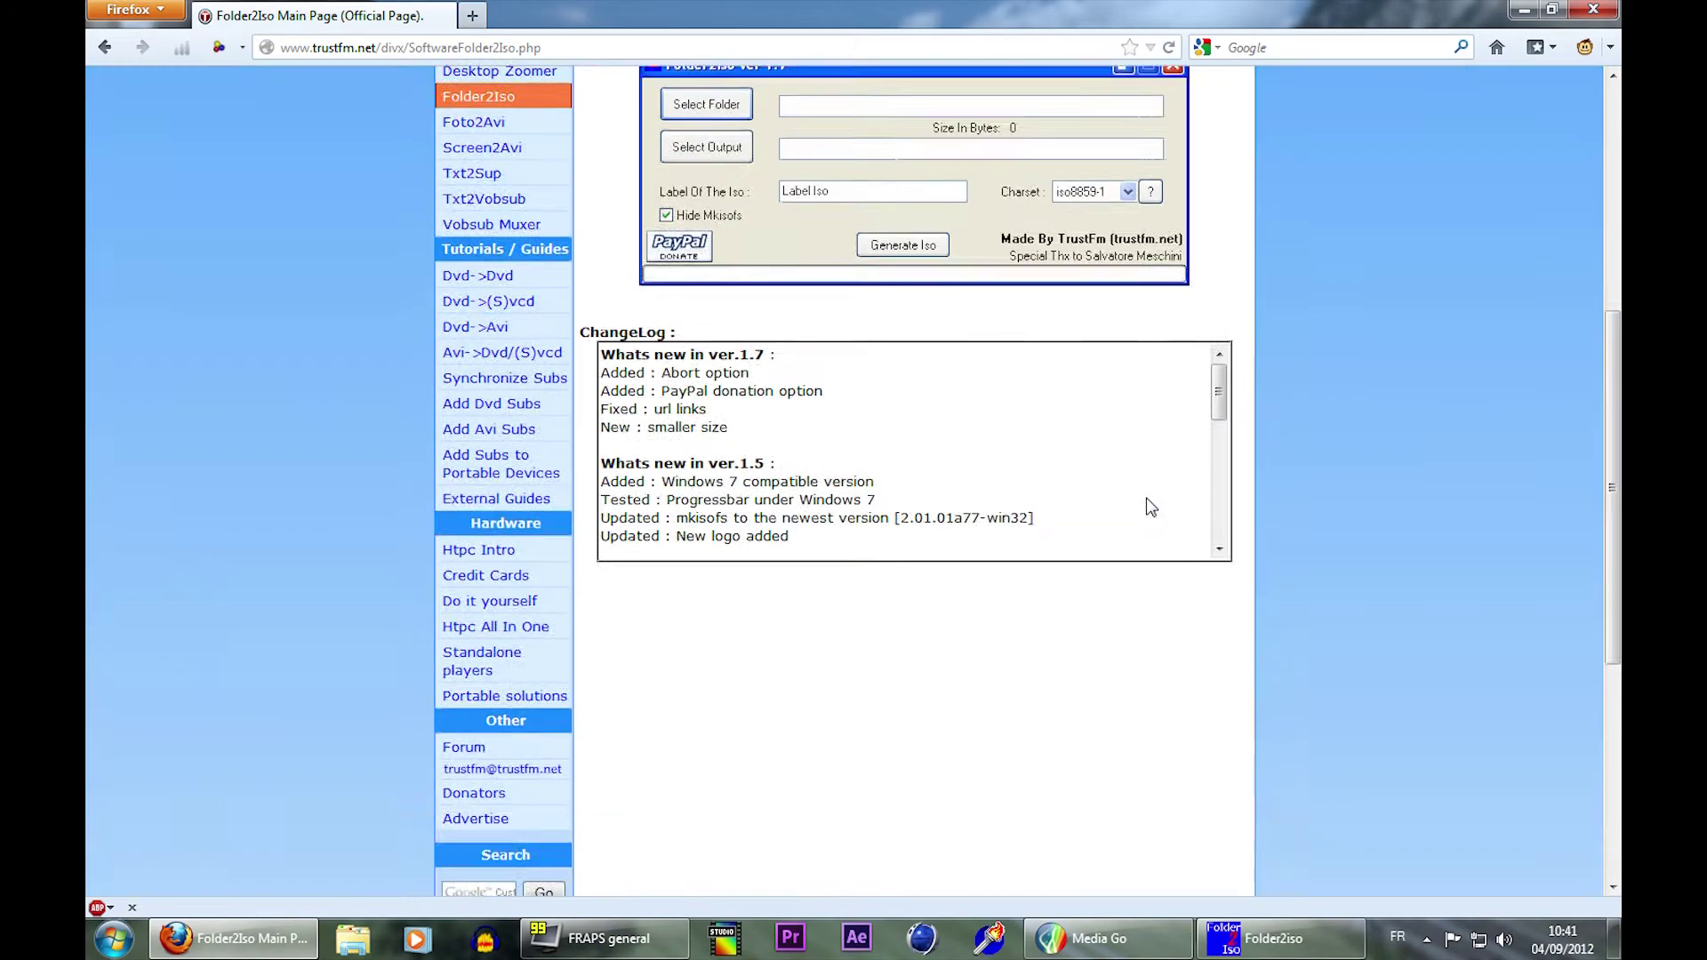
scroll(1151, 507, "up", 7)
scroll(874, 477, "up", 1)
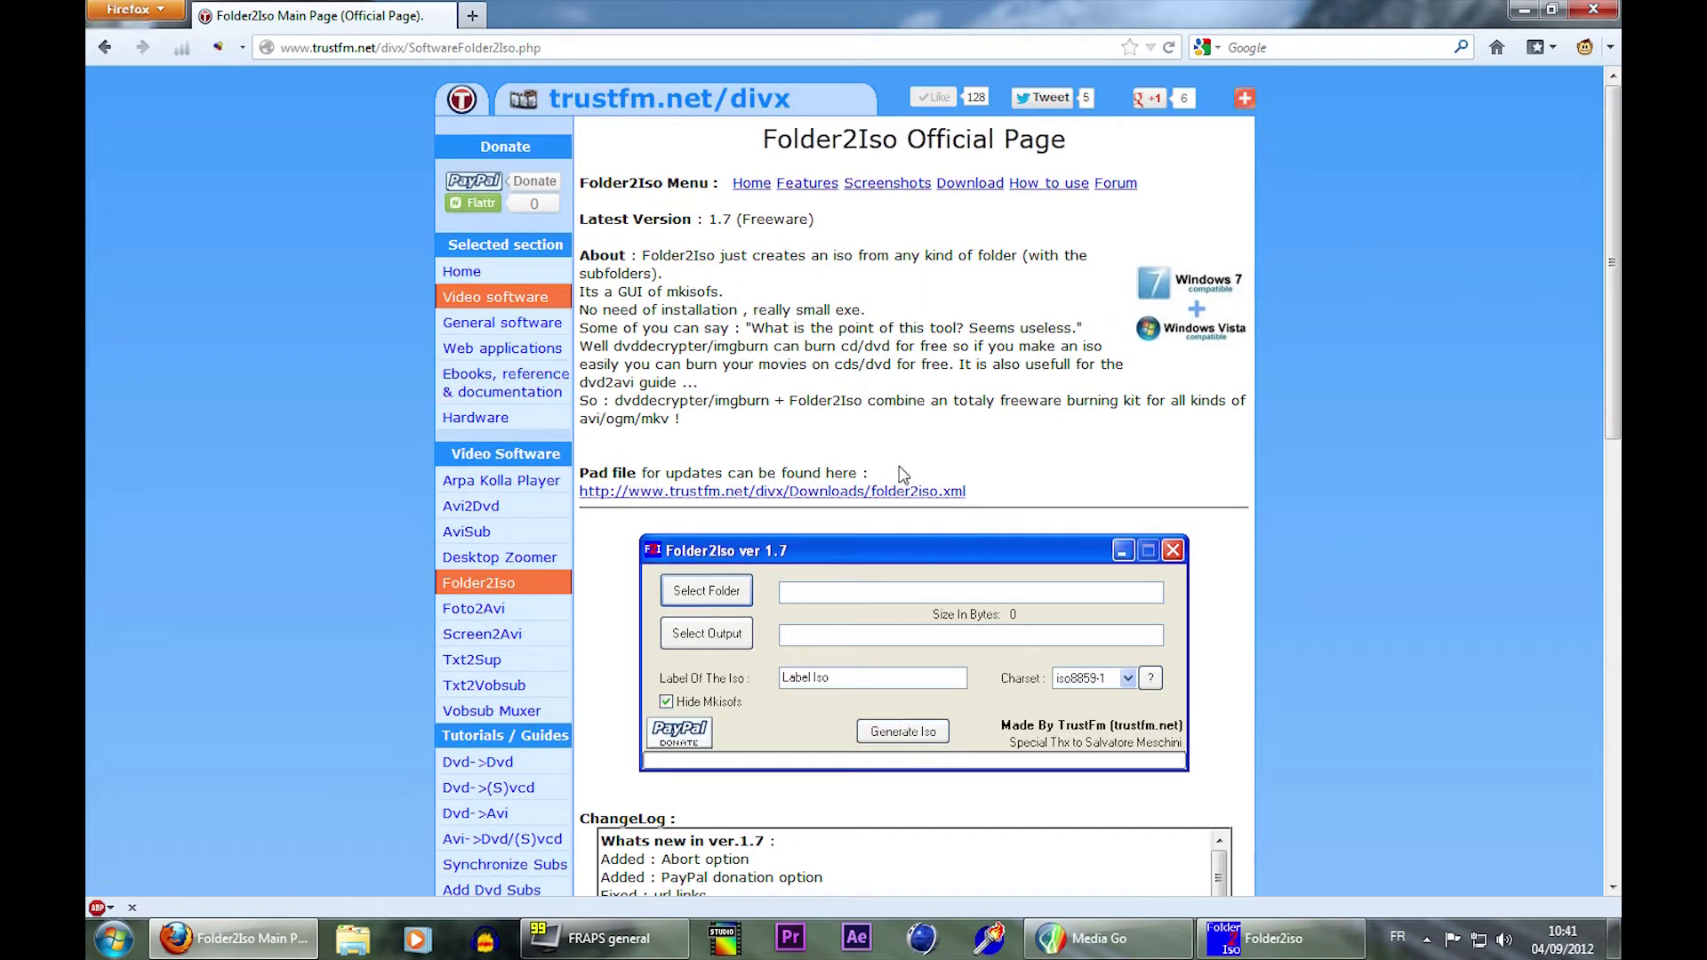
Open the folder2iso.xml PAD file for updates, return to the Folder2Iso main page and look through it again
left_click(847, 502)
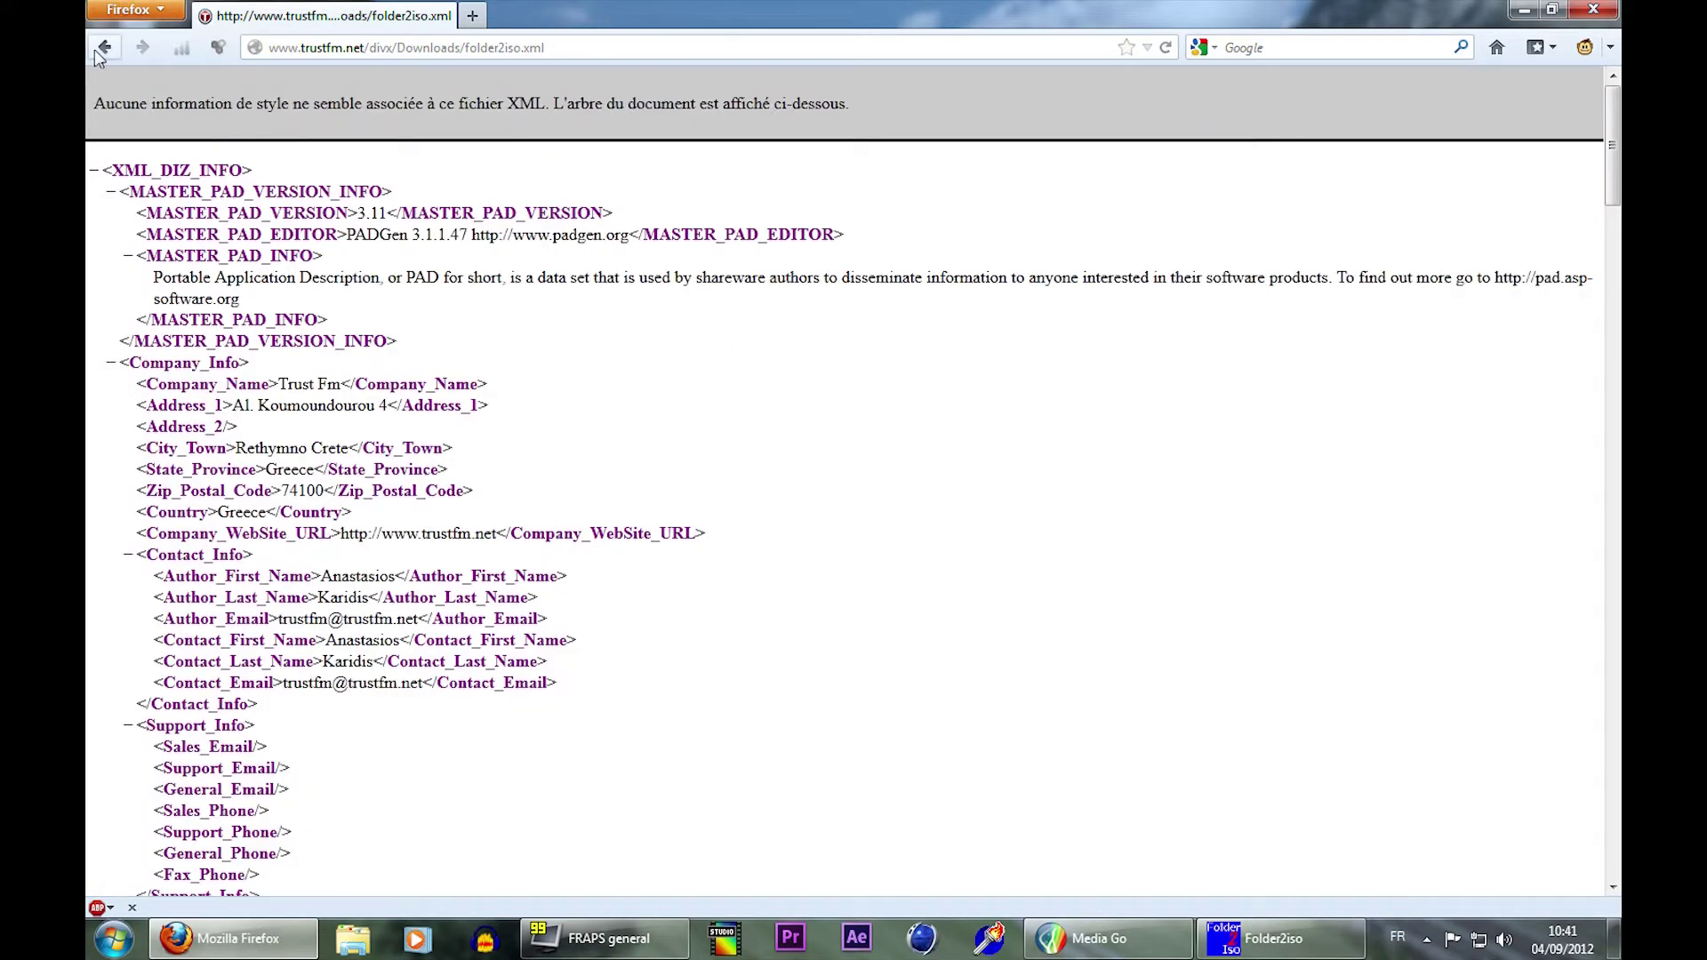
left_click(101, 48)
scroll(583, 419, "down", 8)
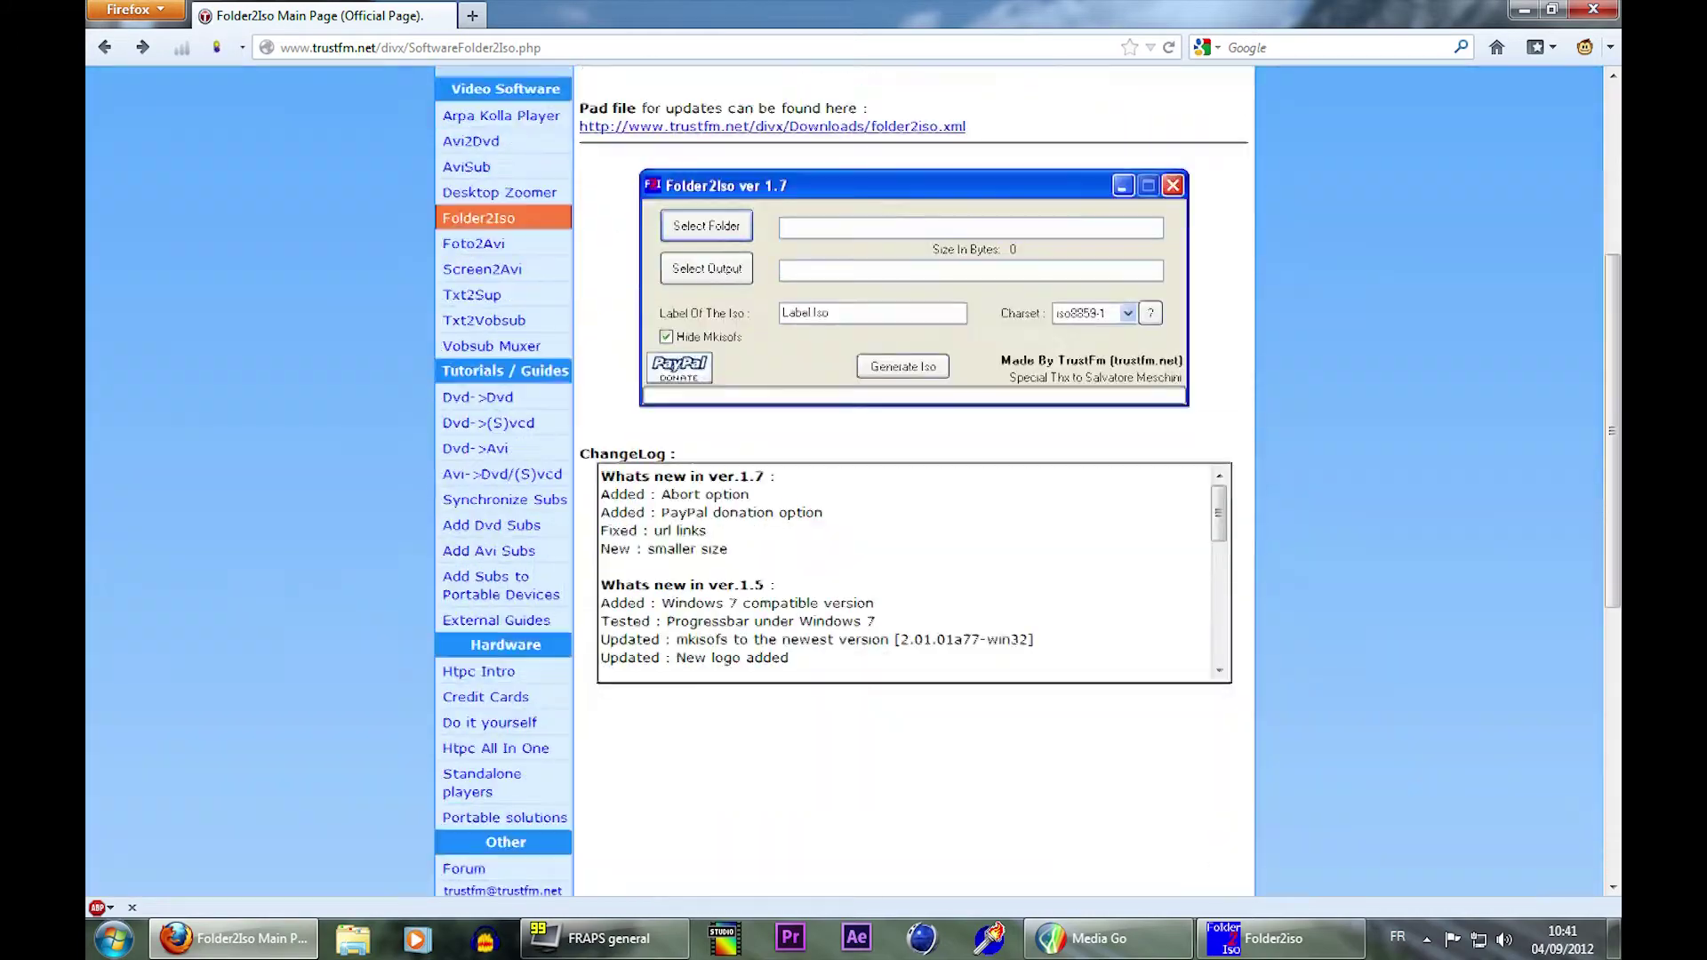
scroll(661, 472, "up", 2)
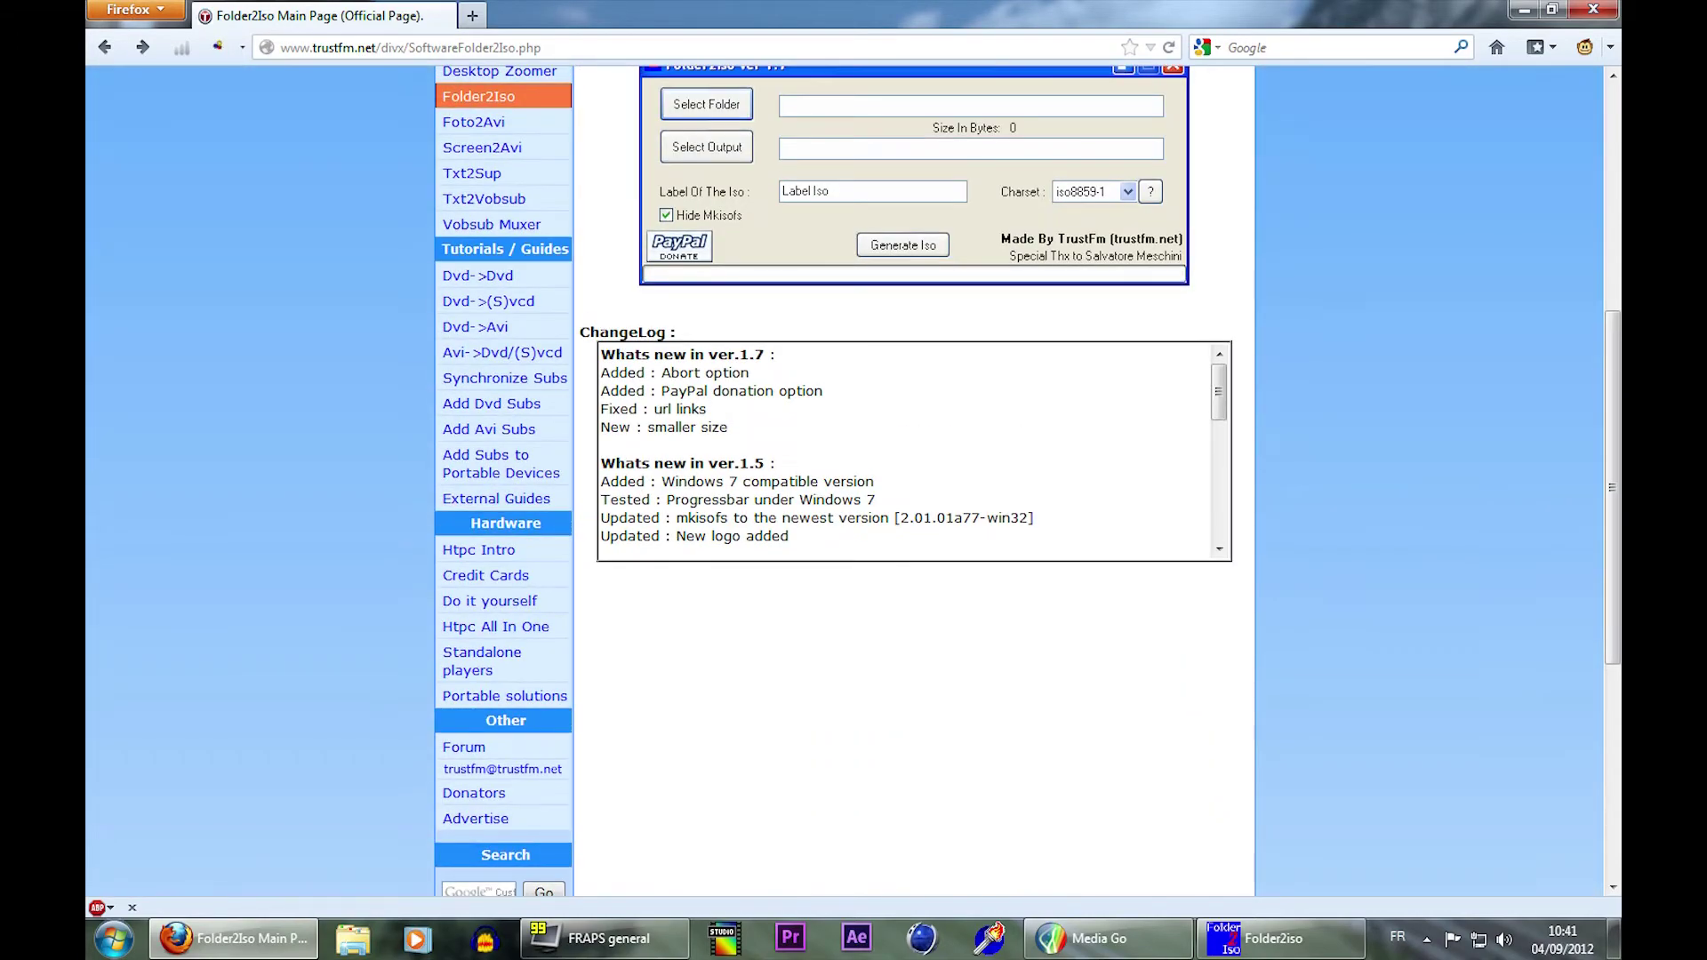
scroll(562, 552, "up", 3)
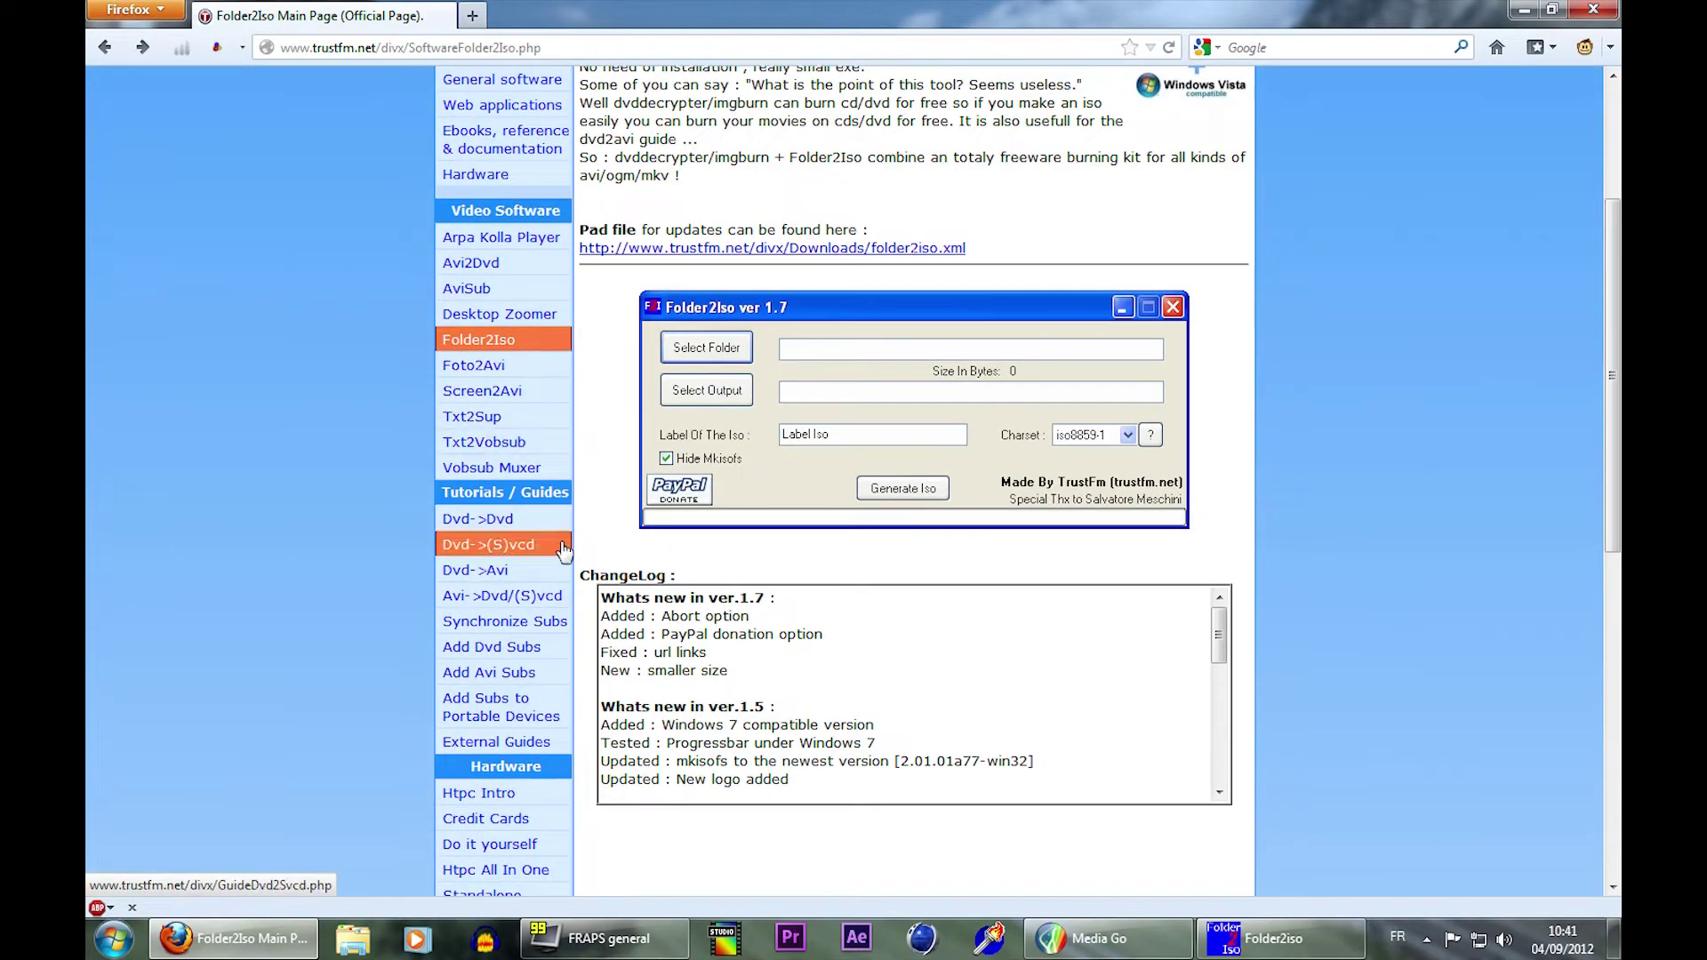
Reload the Folder2Iso main page, open its Download page and find the download links for version 1.7
left_click(498, 340)
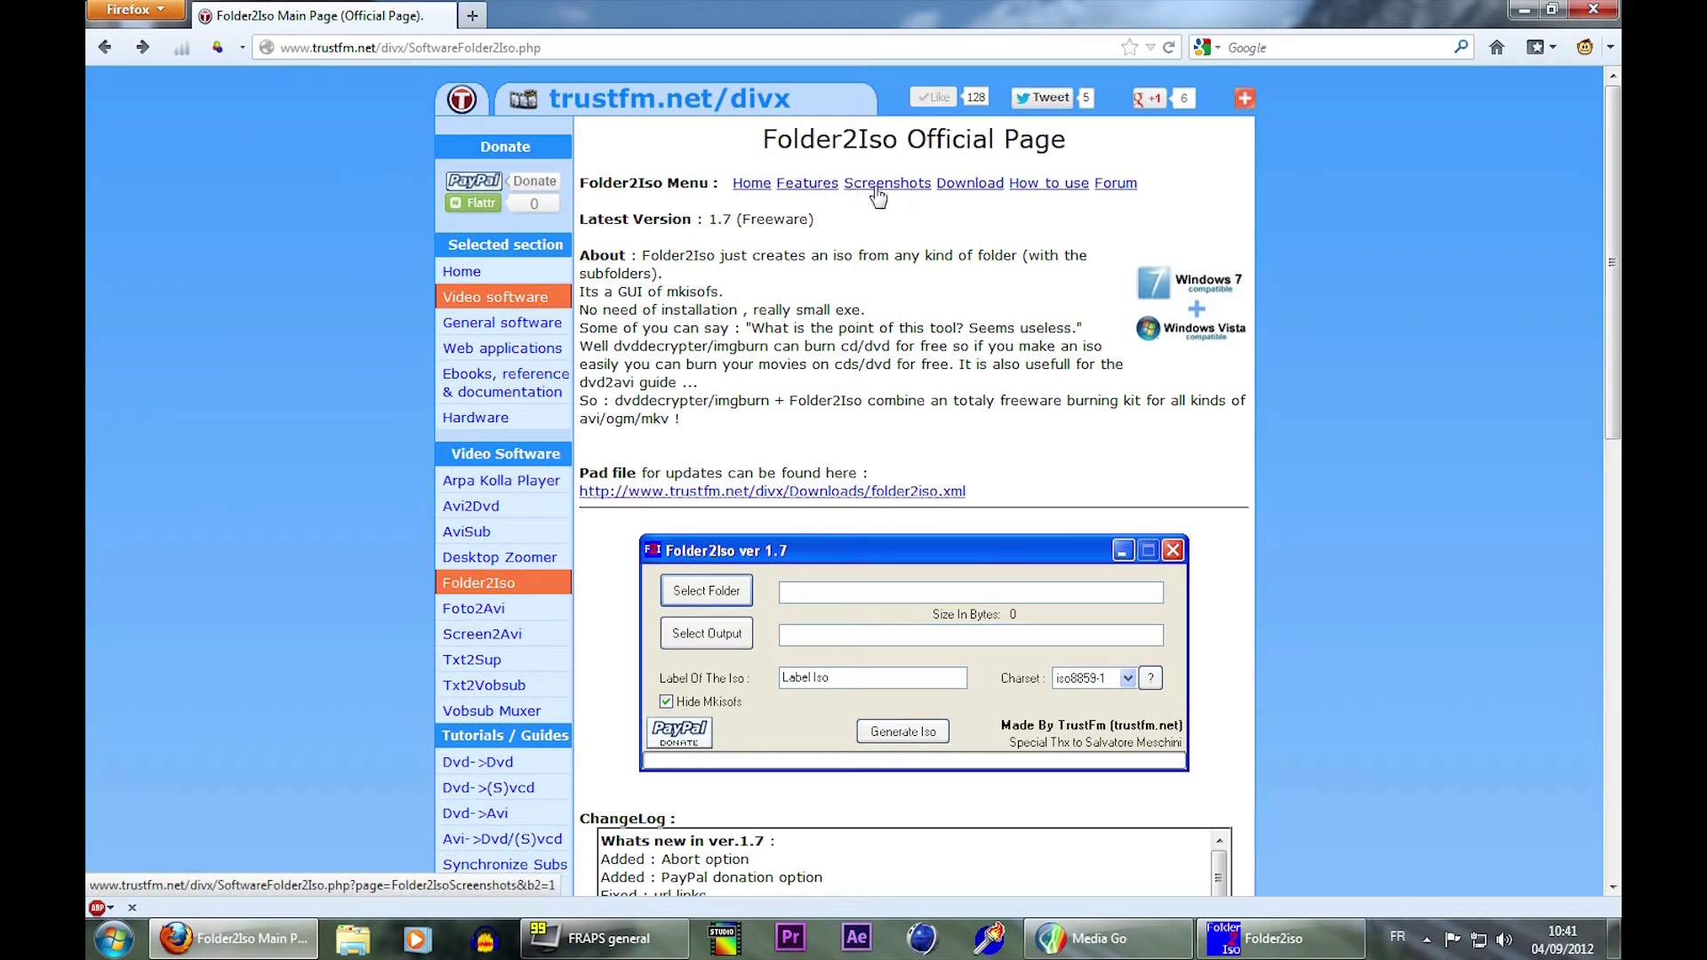
left_click(941, 189)
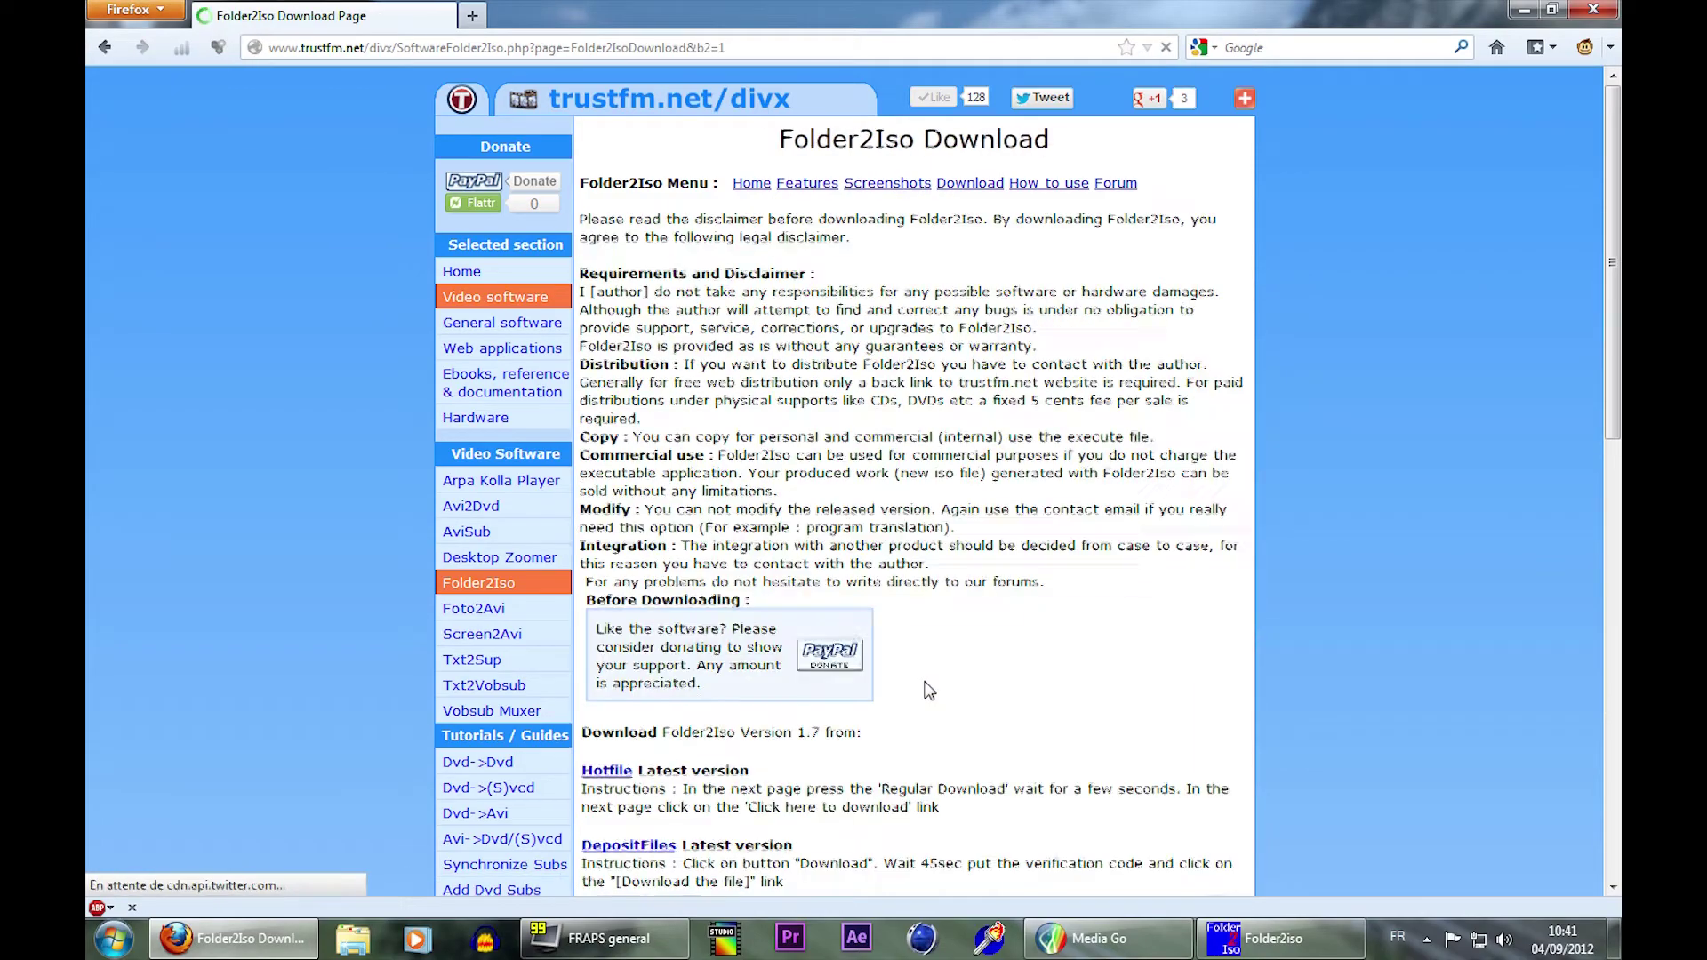
scroll(929, 691, "down", 5)
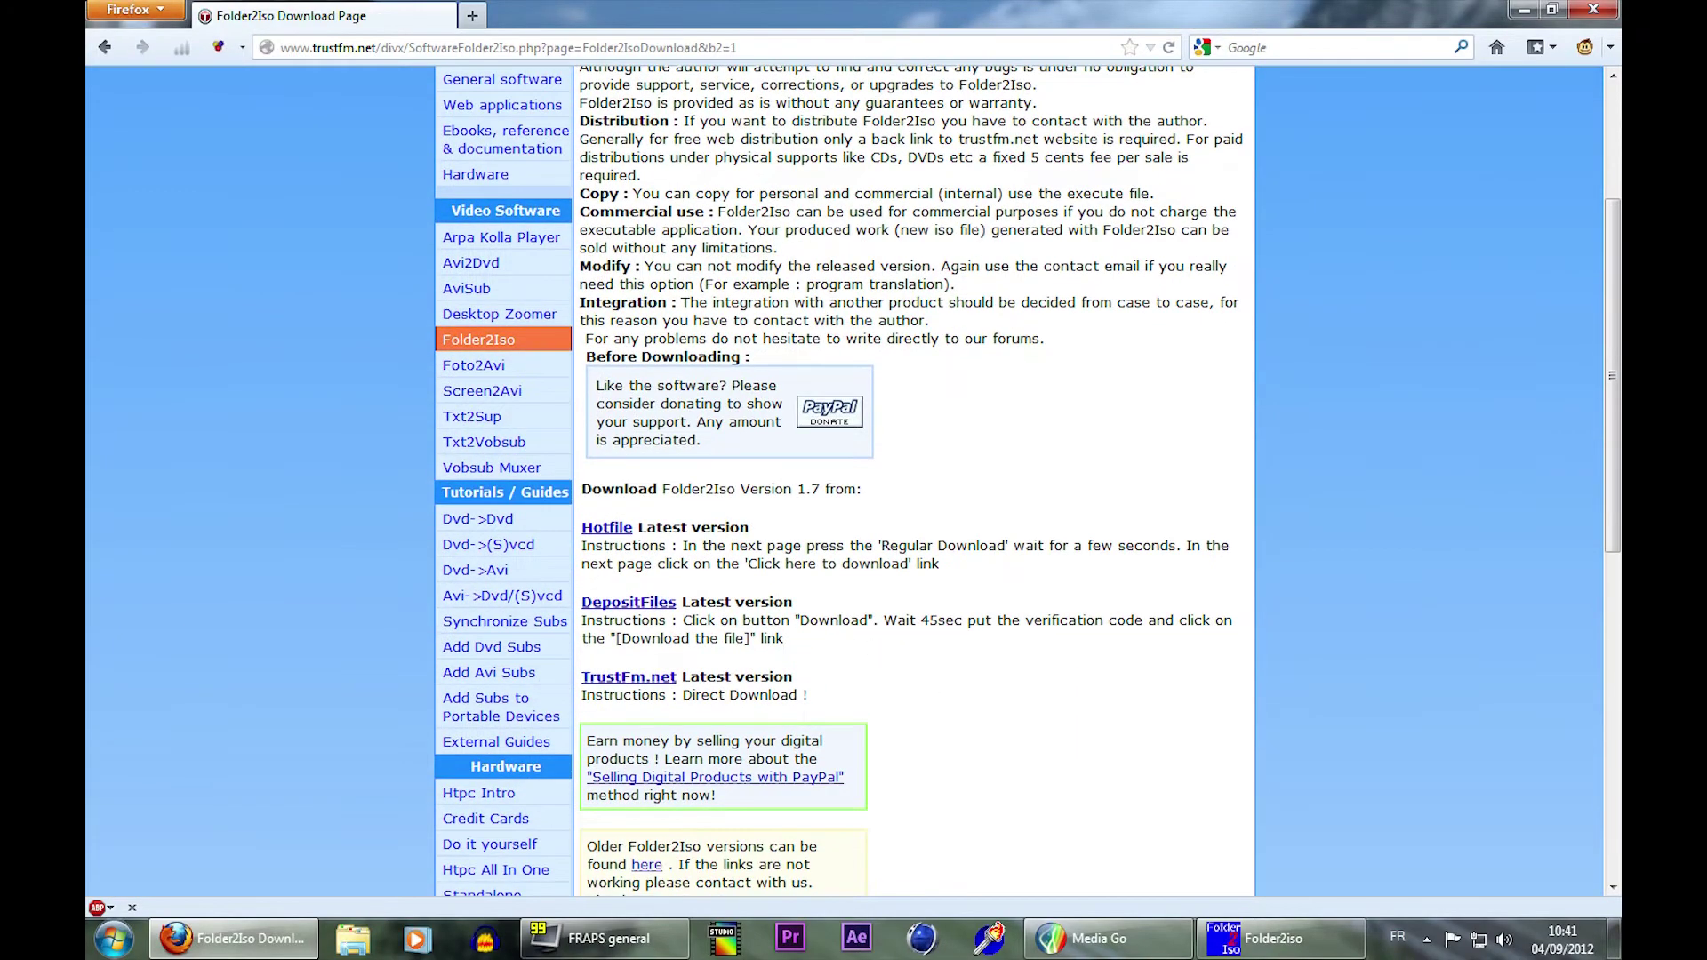
scroll(658, 609, "down", 3)
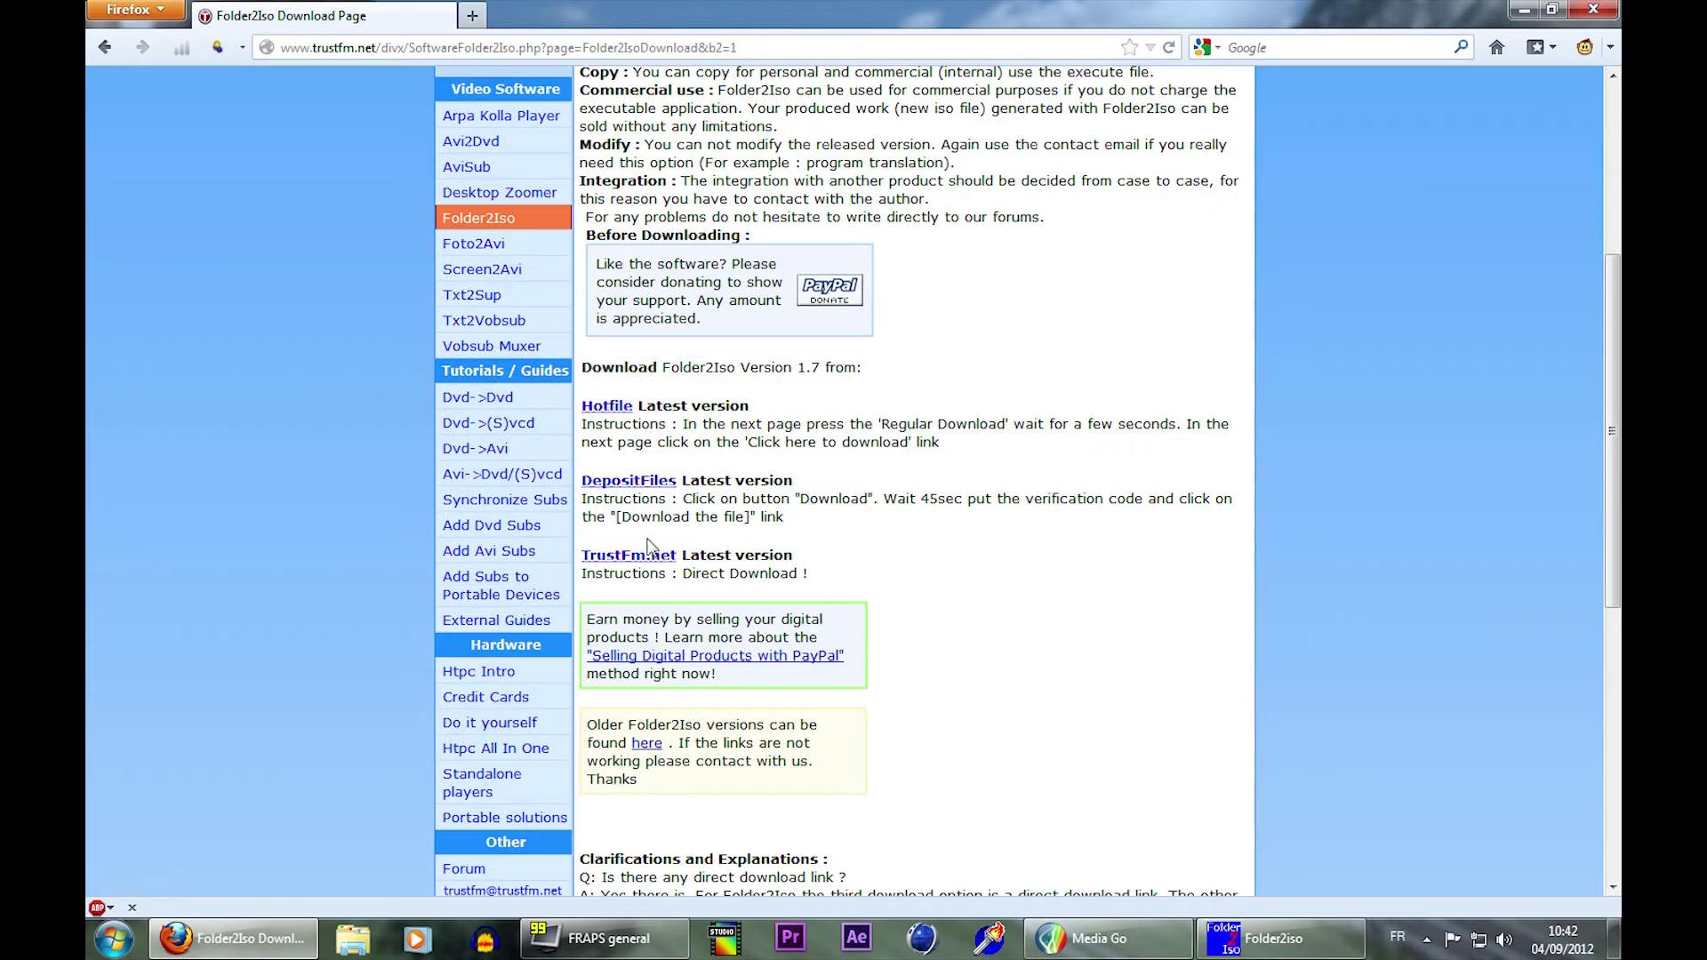